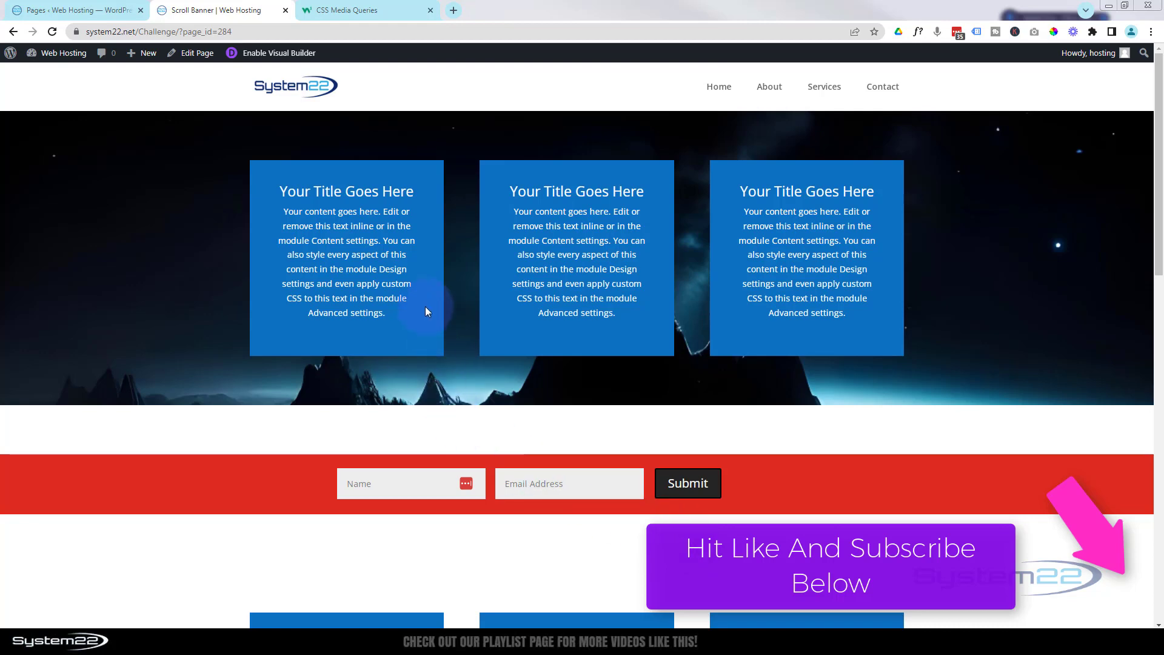
- Preview the page at iPhone 12 Pro size in developer tools, then close them
key("ctrl+shift+i")
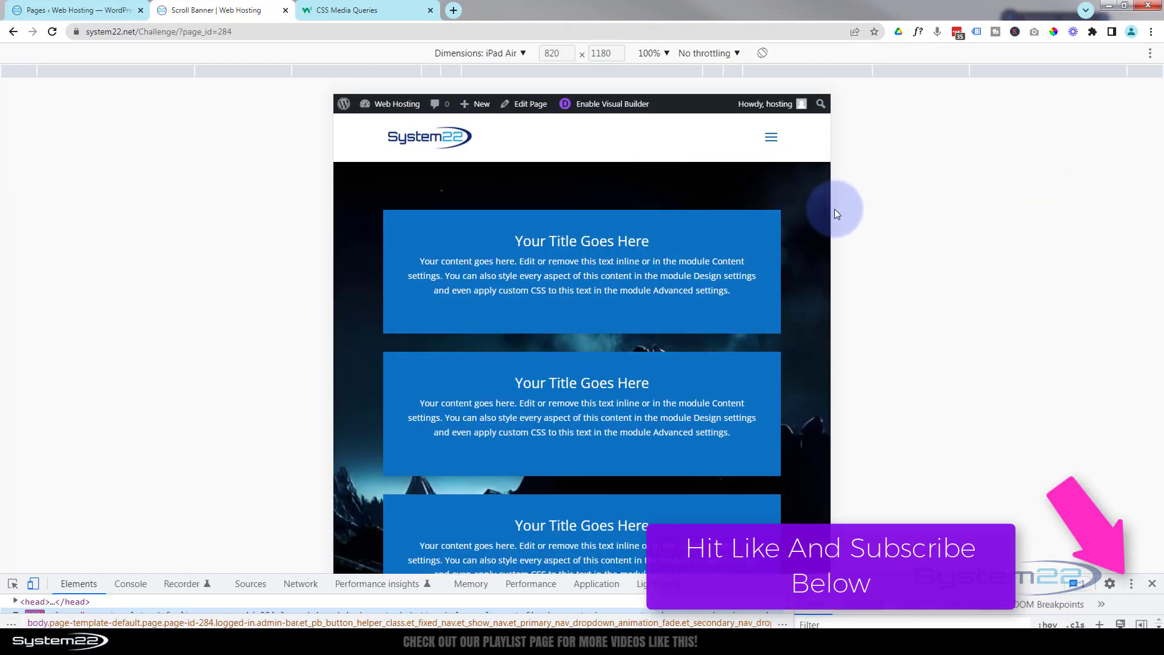
scroll(828, 231, "down", 7)
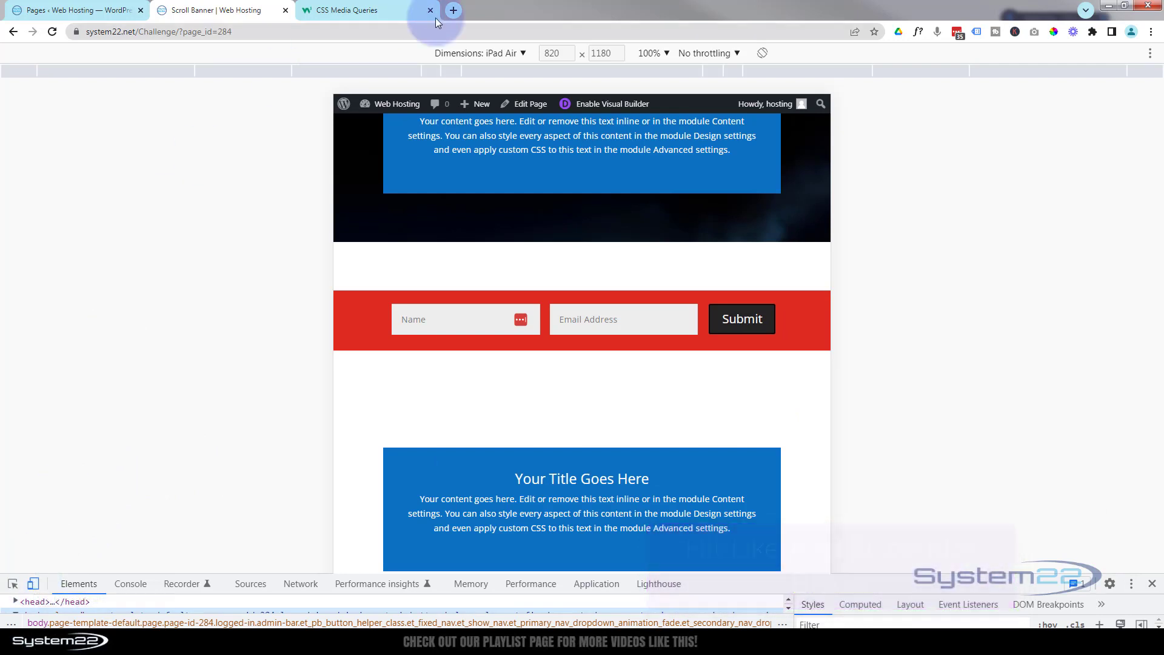
left_click(475, 55)
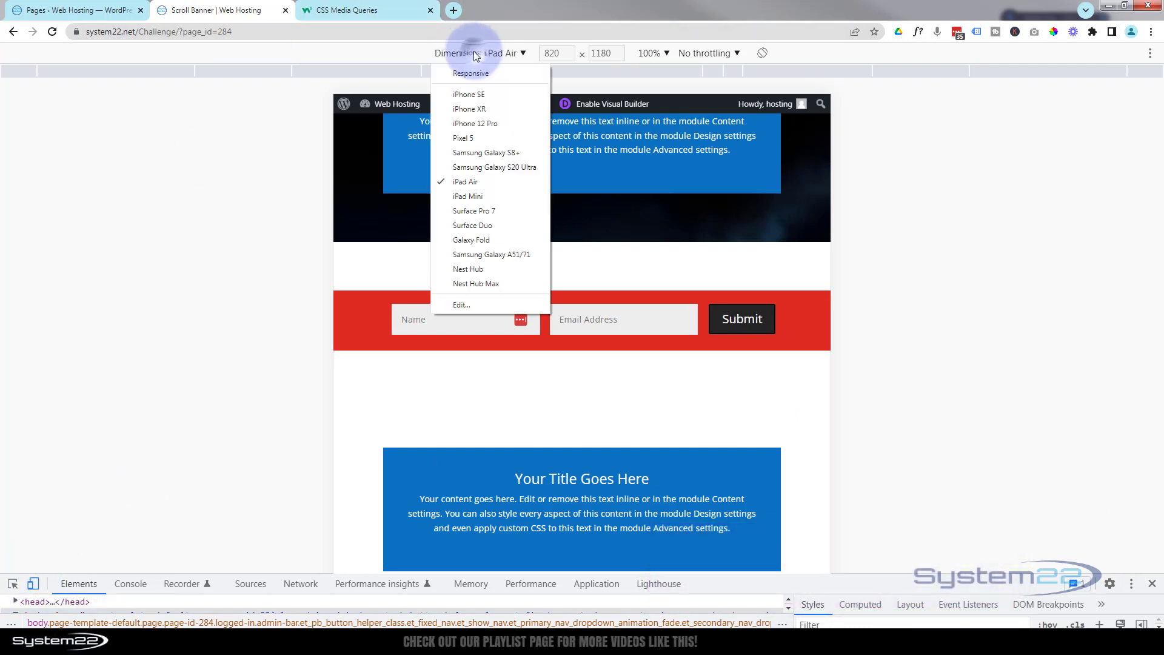
left_click(469, 124)
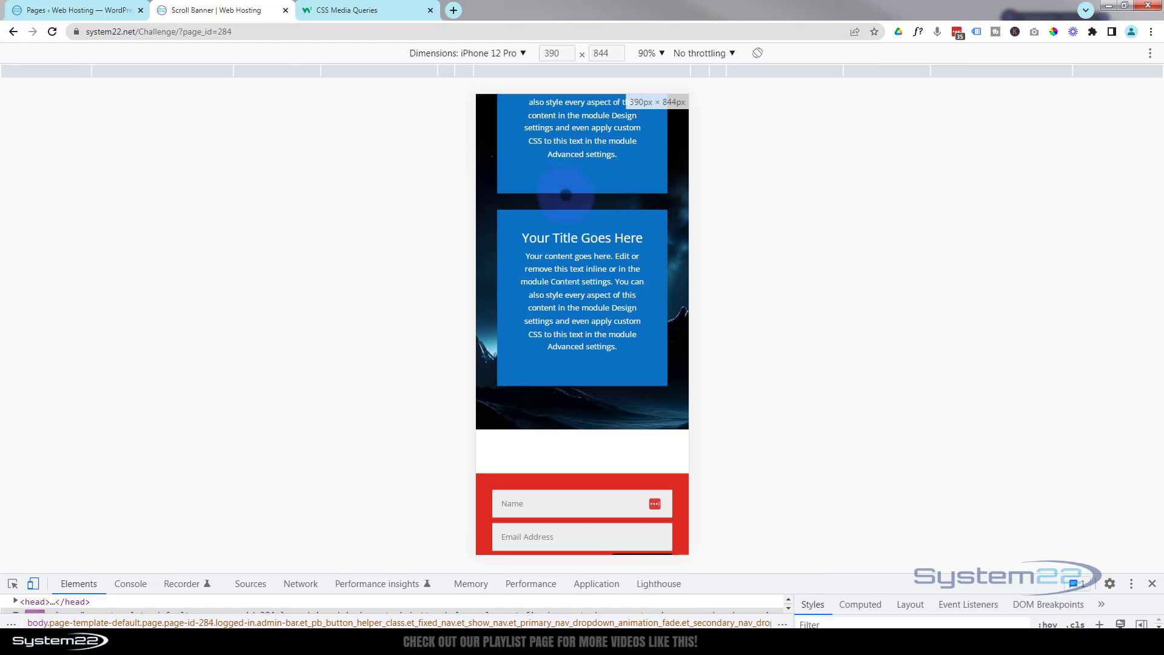
left_click(564, 325)
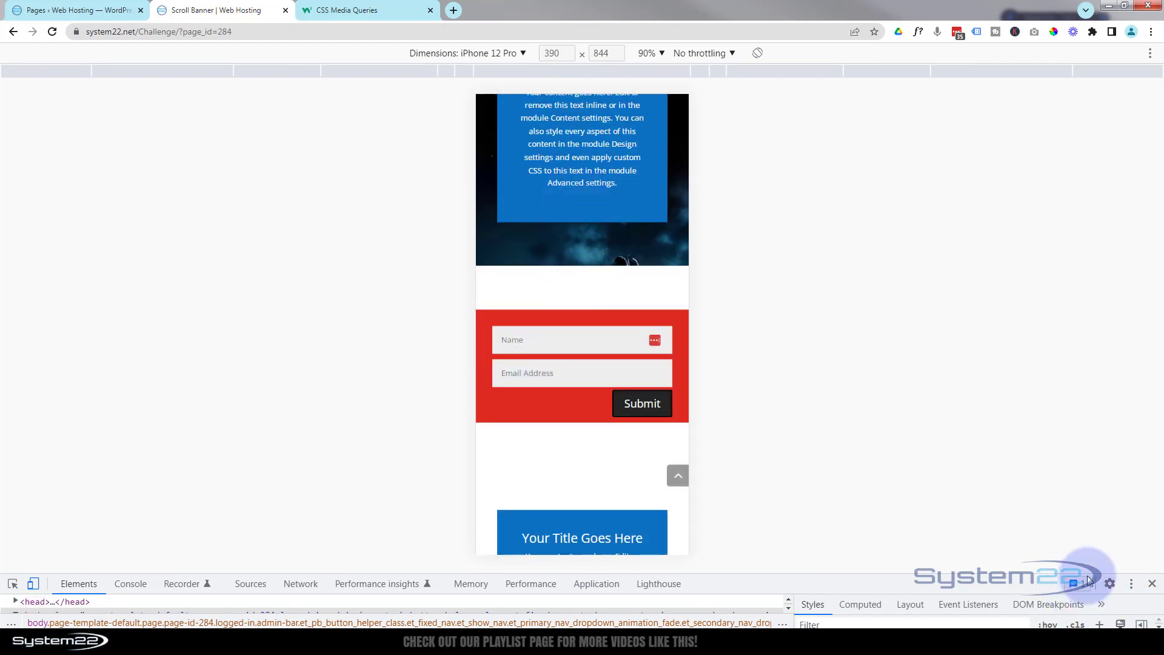
left_click(1153, 584)
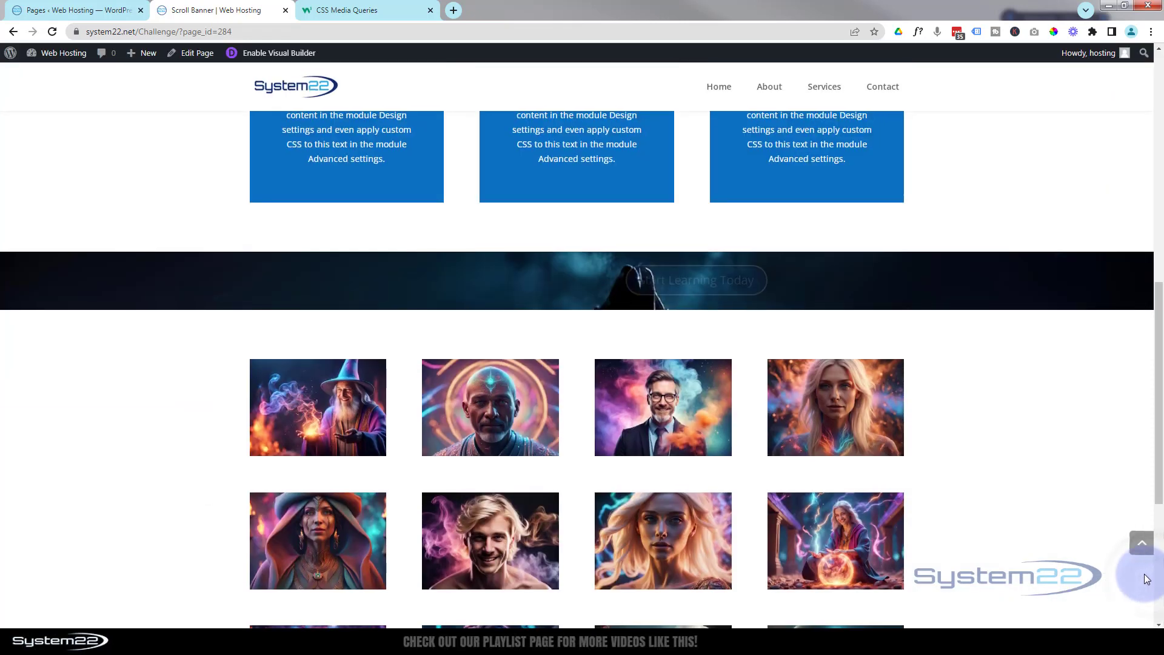
- Enter the Visual Builder and delete the section holding the old red form
left_click(273, 56)
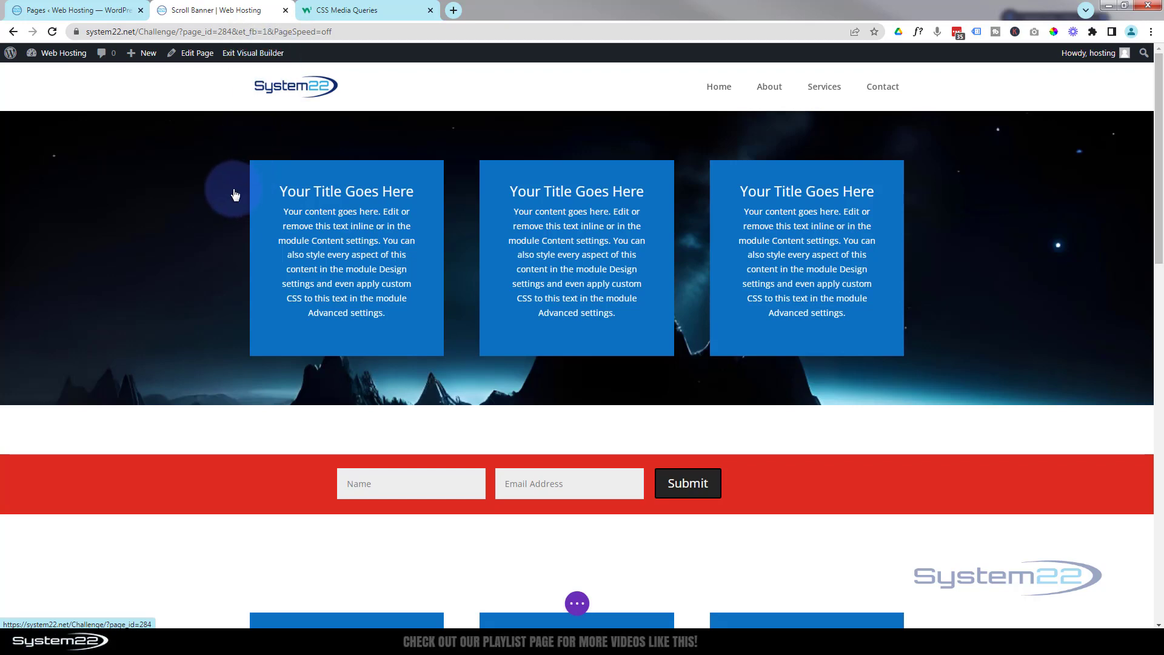
scroll(210, 448, "down", 3)
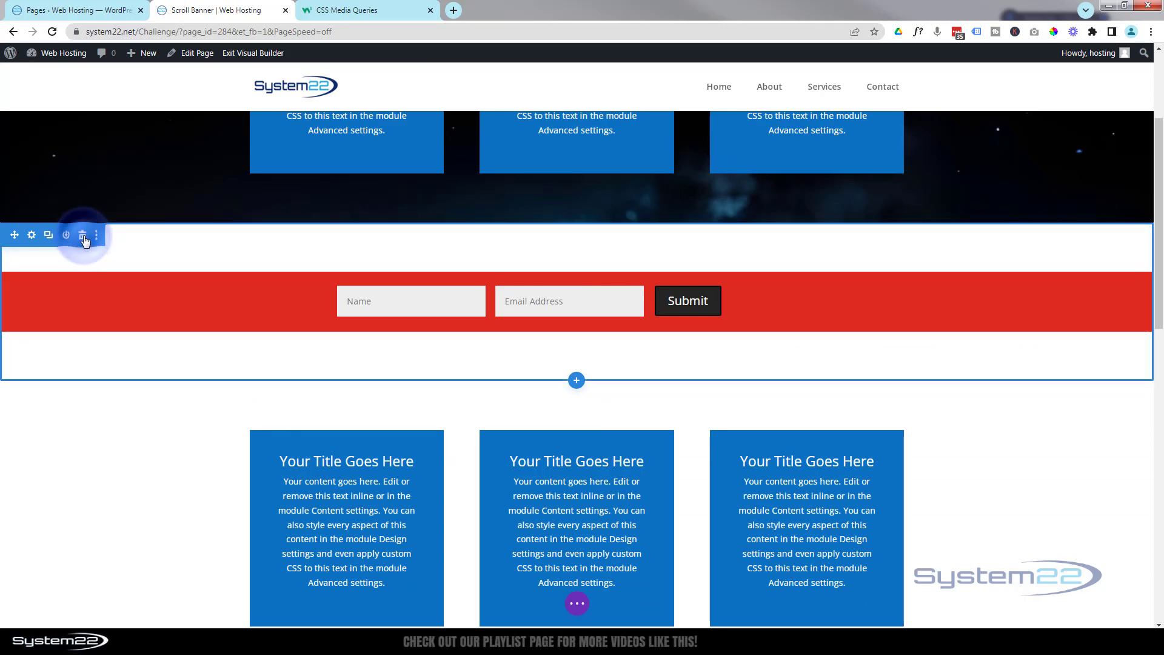
left_click(83, 236)
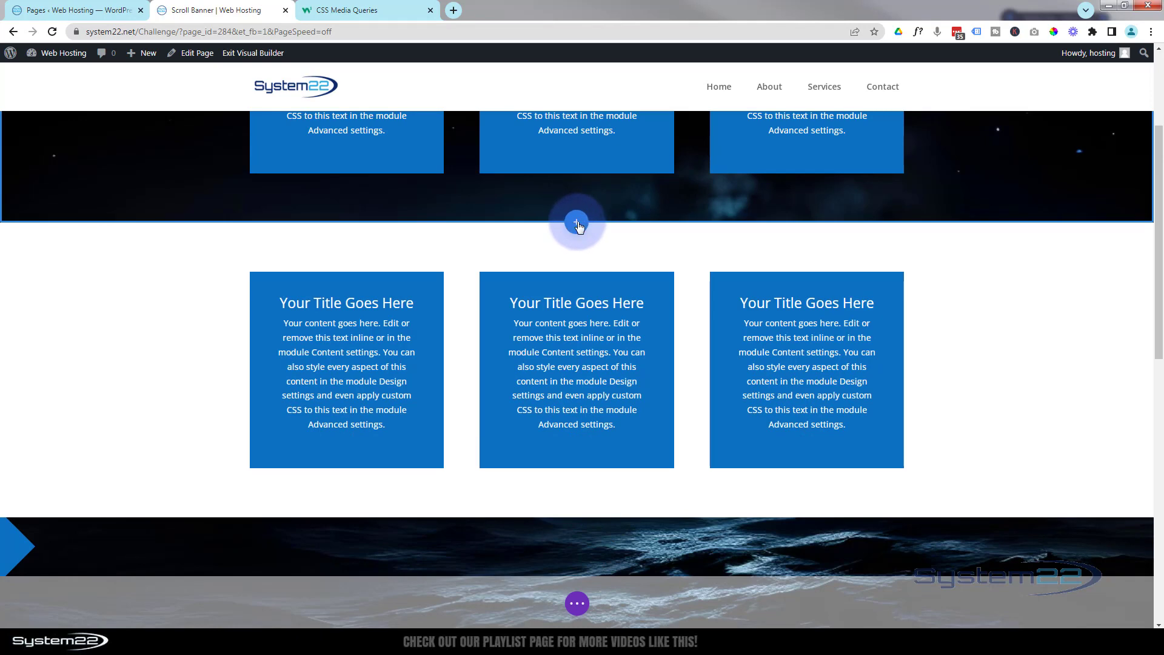
- Add a Regular section with a single-column row below the banner and insert a Contact Form module
left_click(576, 224)
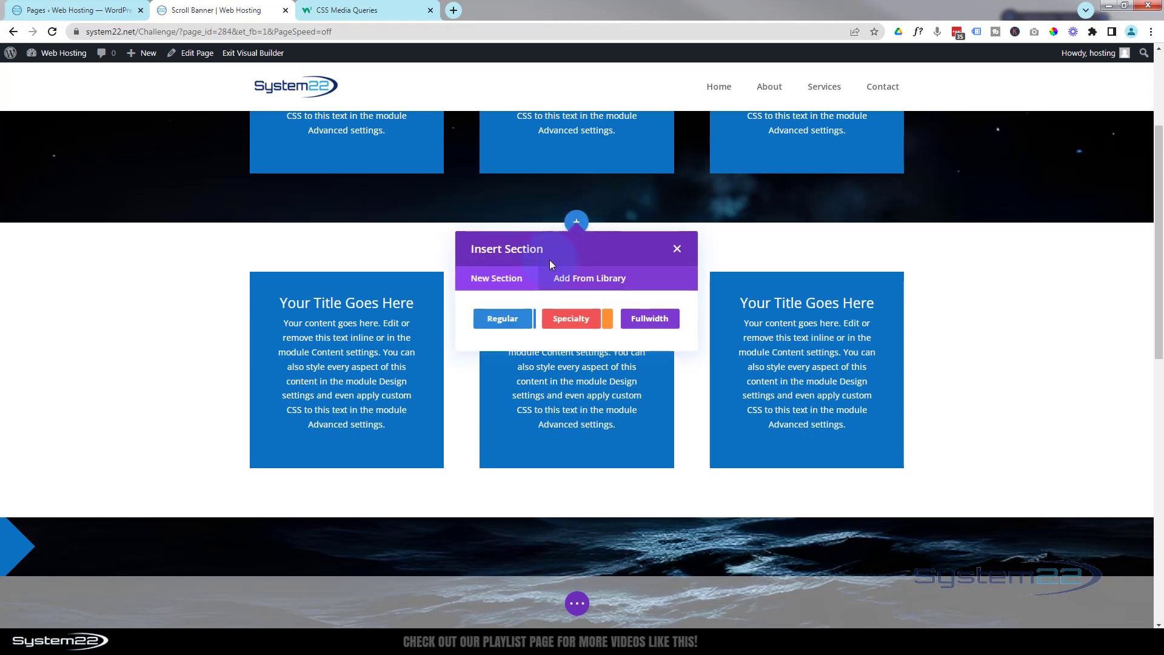
left_click(504, 318)
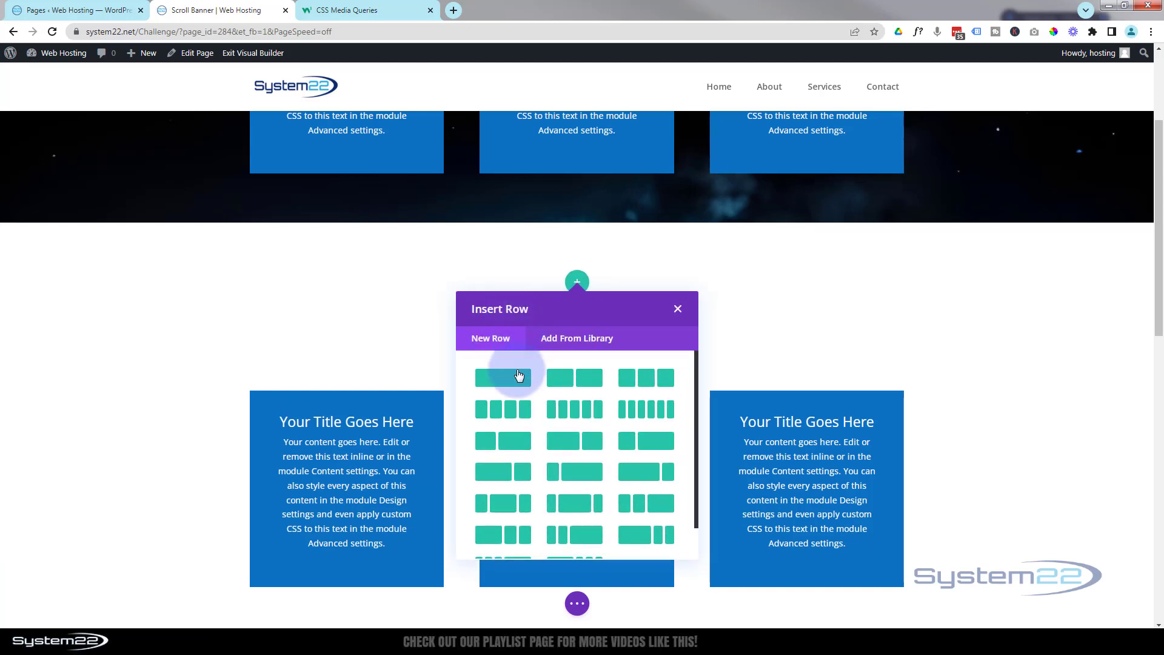
left_click(513, 378)
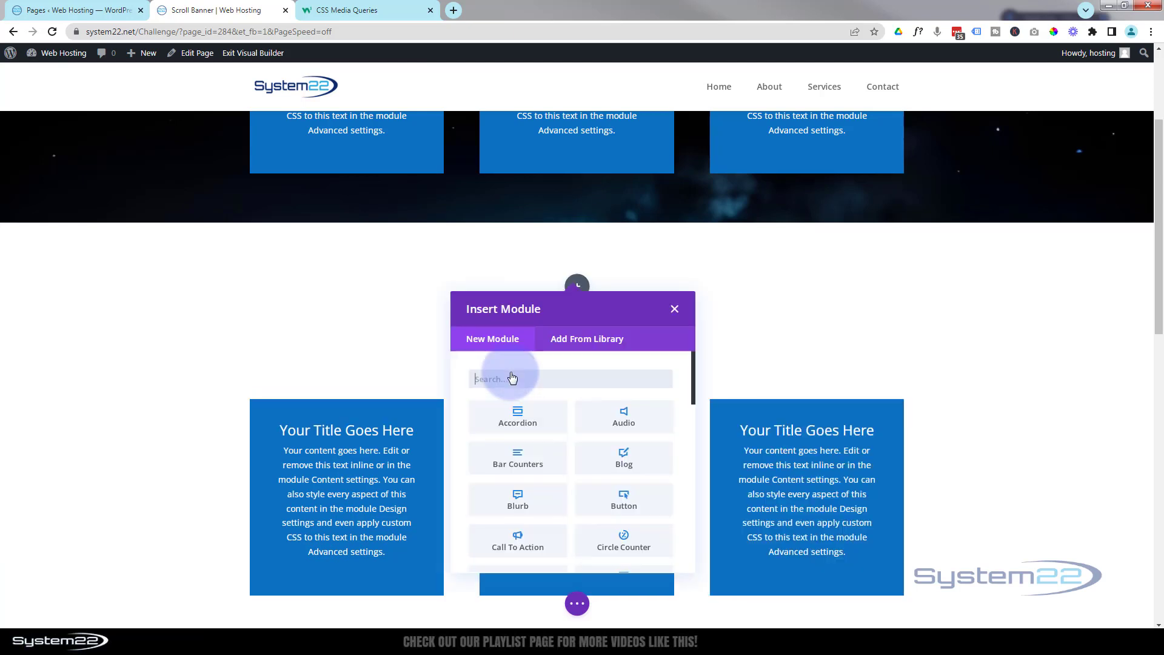
scroll(565, 436, "down", 3)
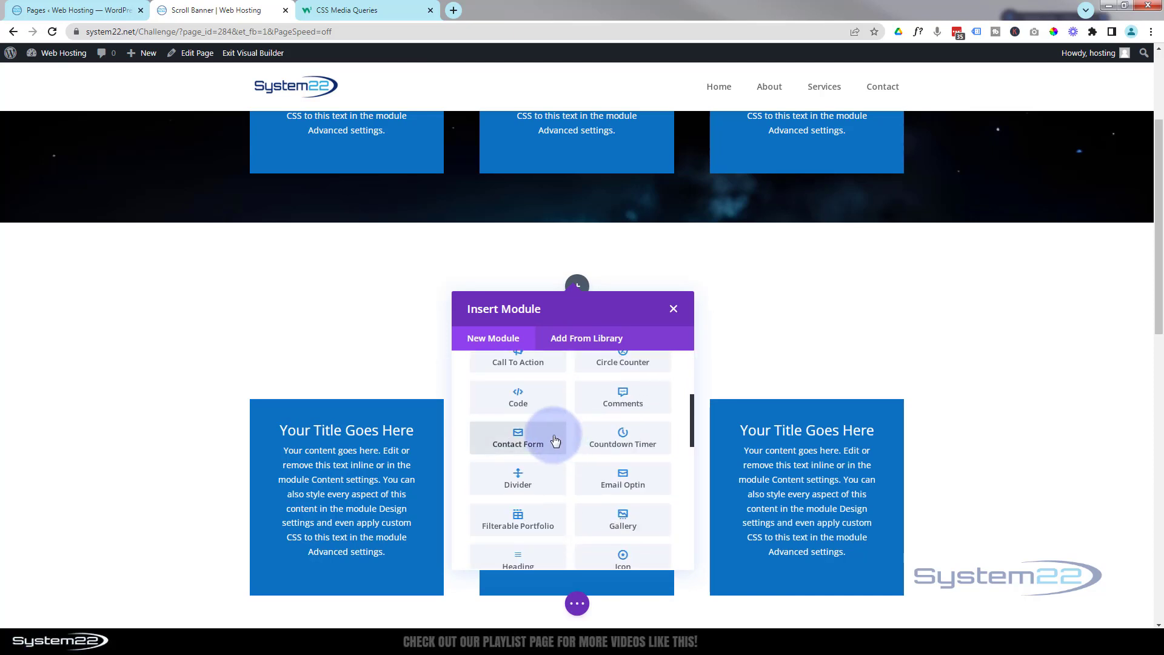
left_click(507, 441)
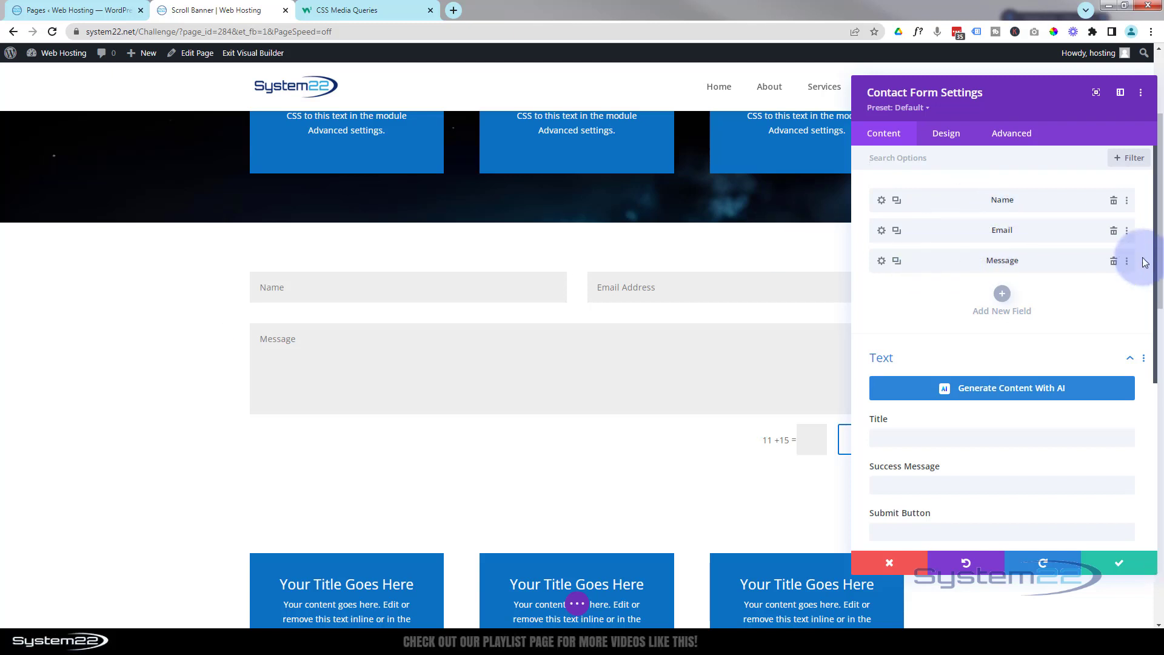
- Delete the Message field from the contact form
left_click(1115, 266)
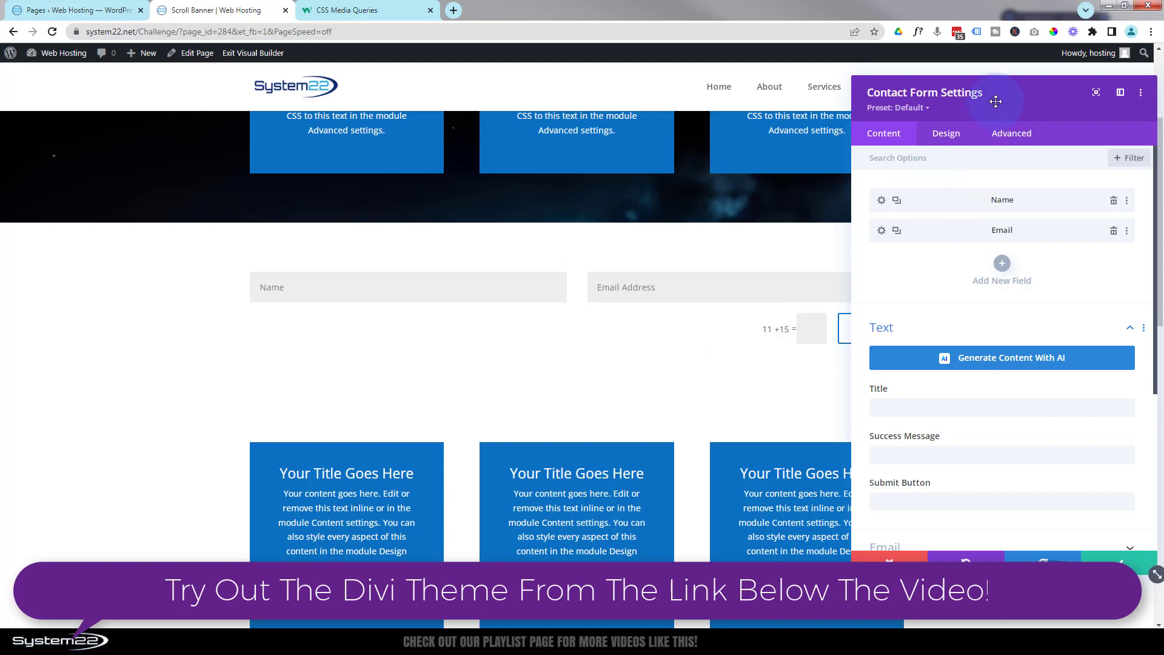
left_click_drag(995, 103, 463, 371)
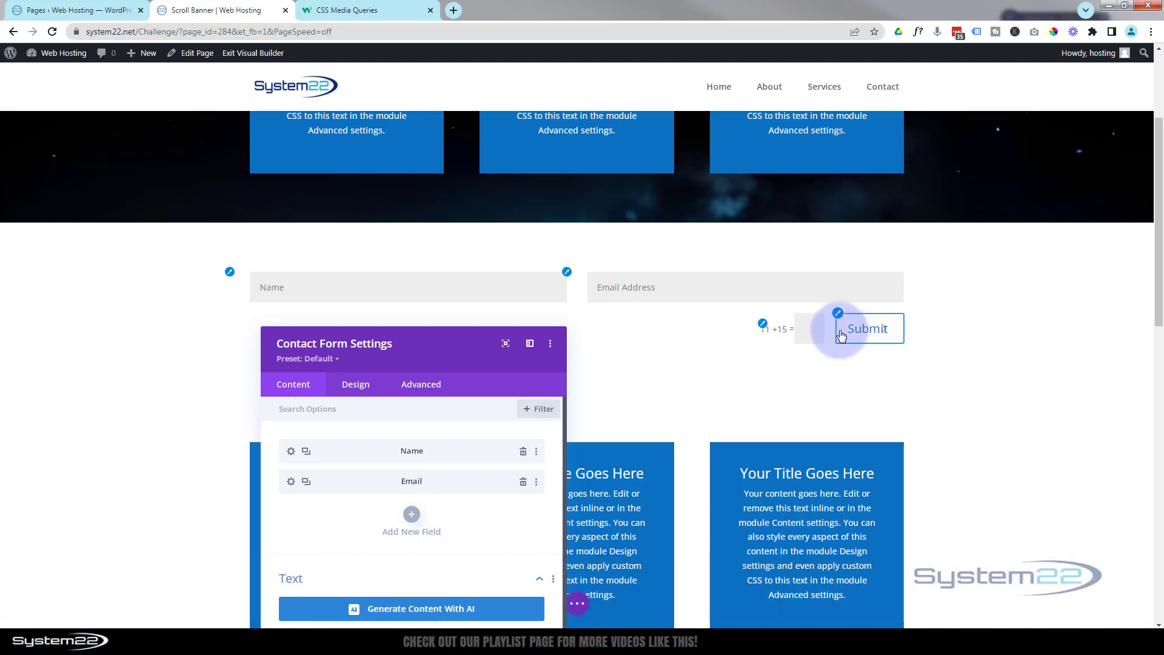
left_click_drag(459, 361, 707, 155)
- Set Use Basic Captcha to NO under Spam Protection and save the form settings
scroll(565, 307, "down", 2)
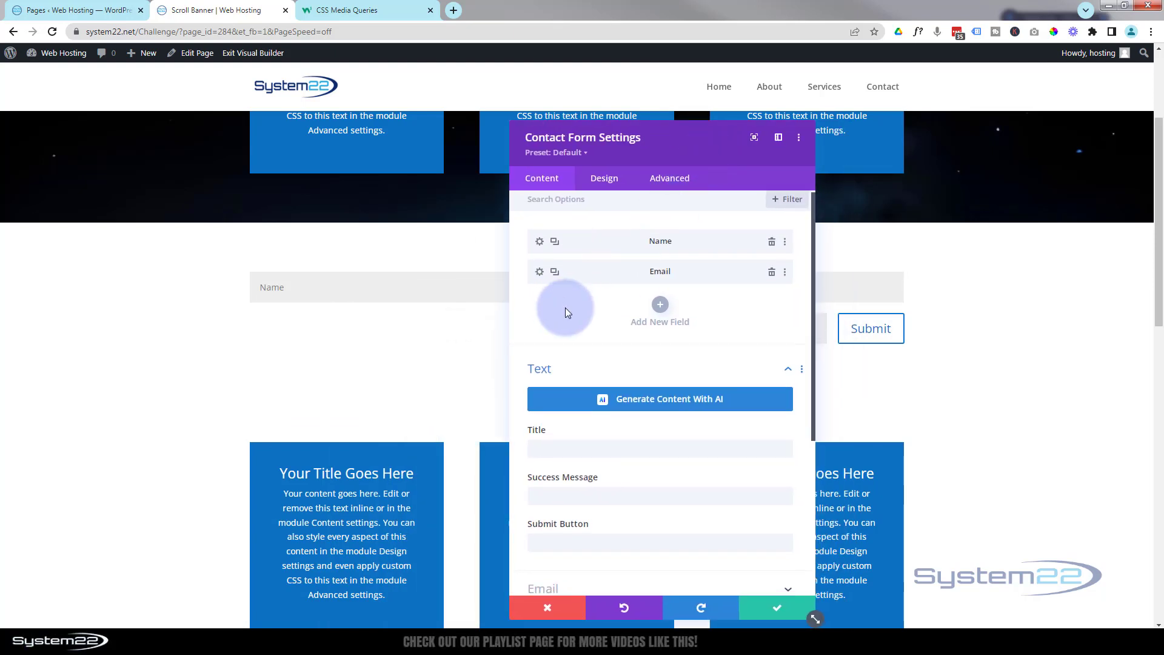
scroll(565, 307, "down", 3)
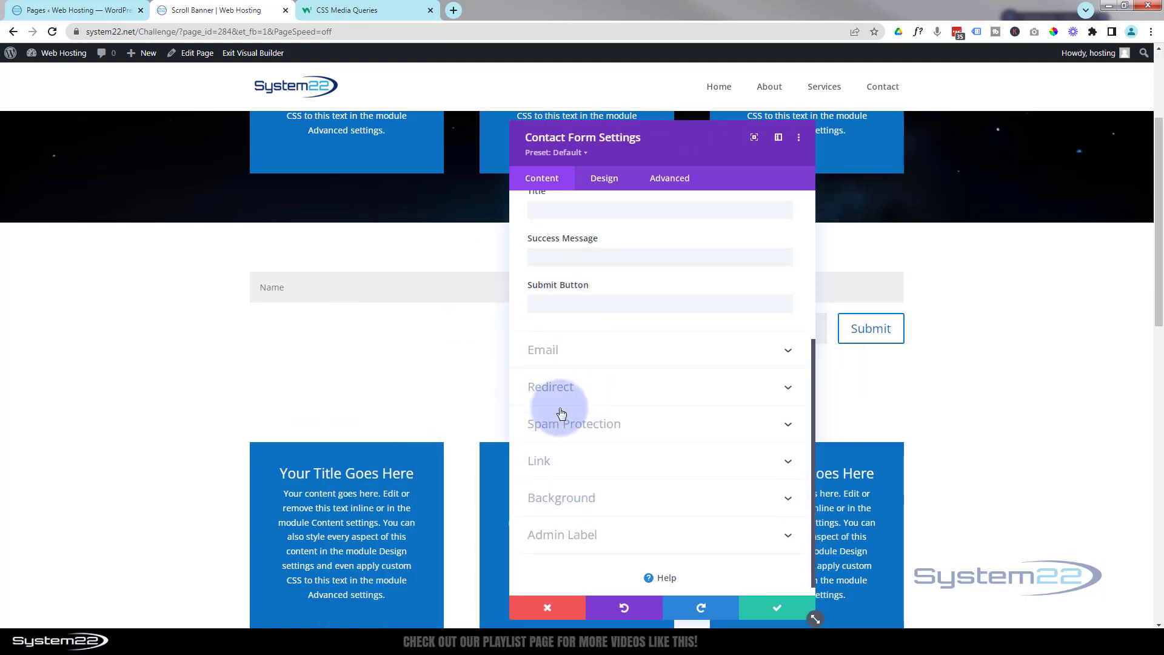
left_click(640, 426)
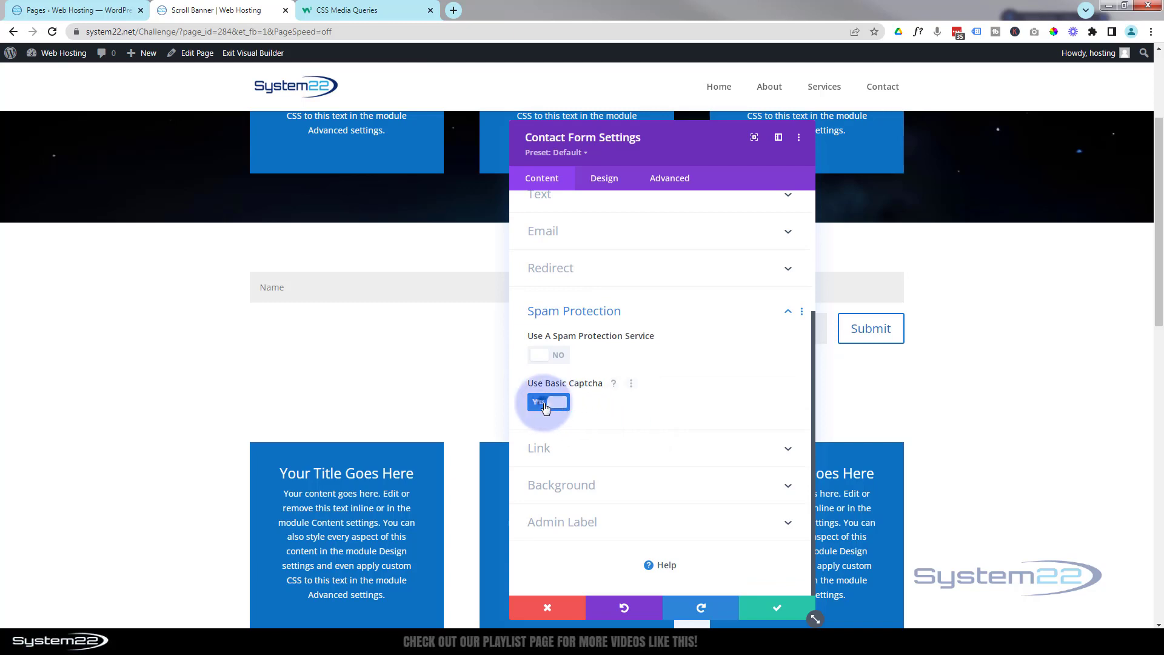
left_click(546, 405)
left_click_drag(687, 151, 763, 163)
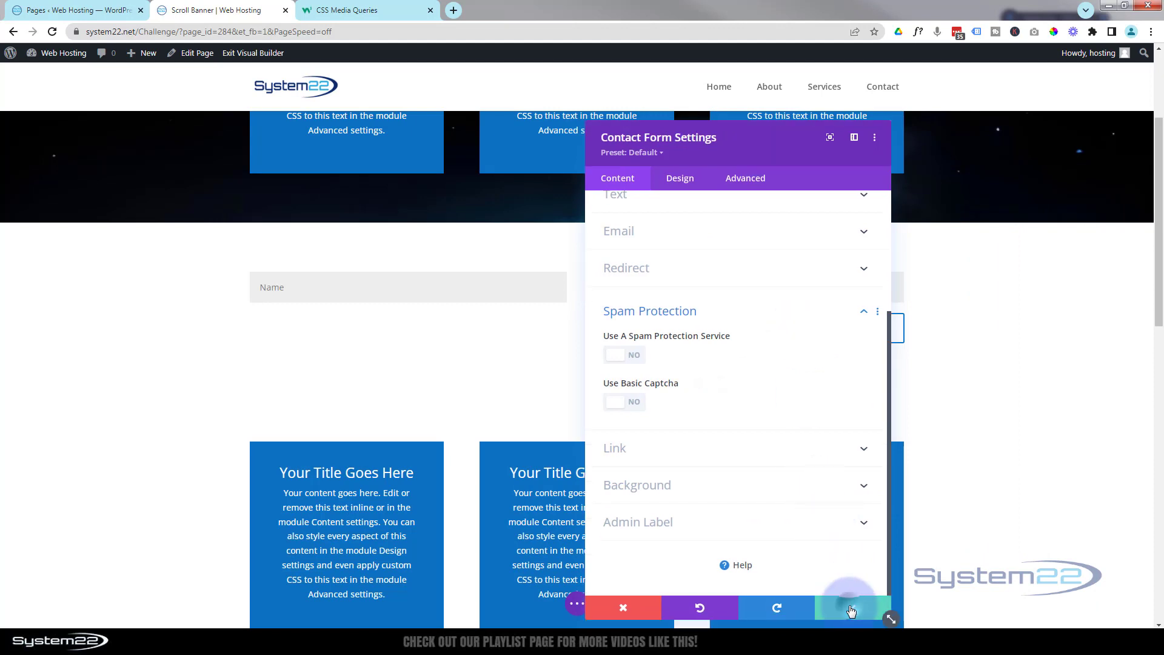
left_click(853, 620)
mouse_move(325, 291)
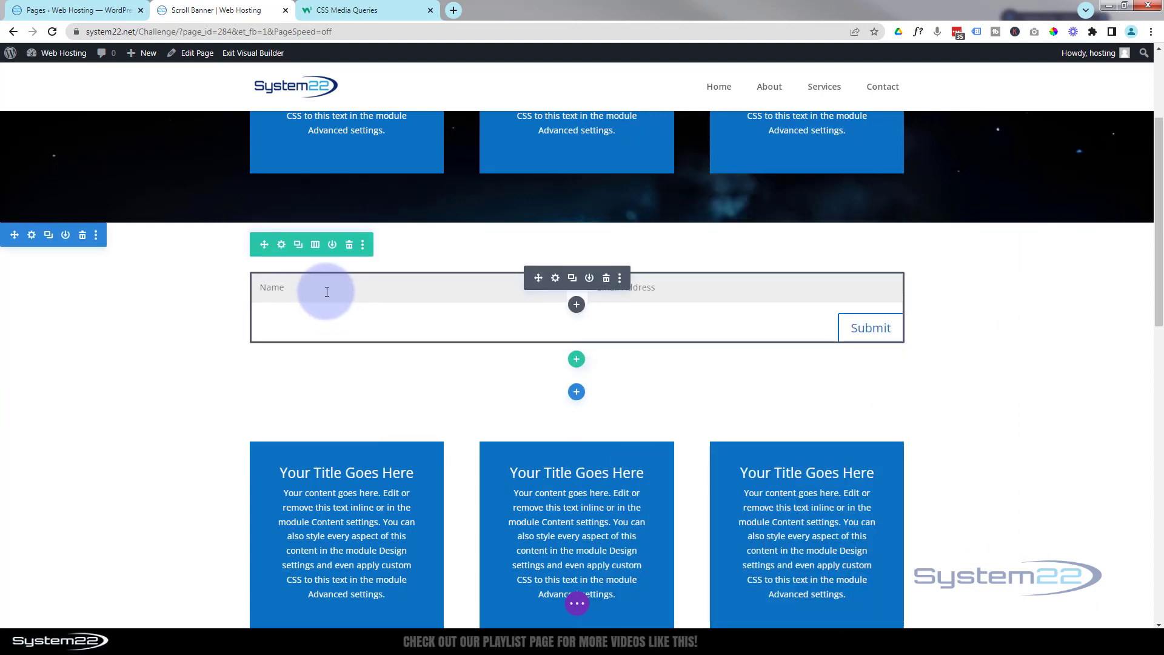
- Give the contact form row a red background in its Row Settings
left_click(282, 245)
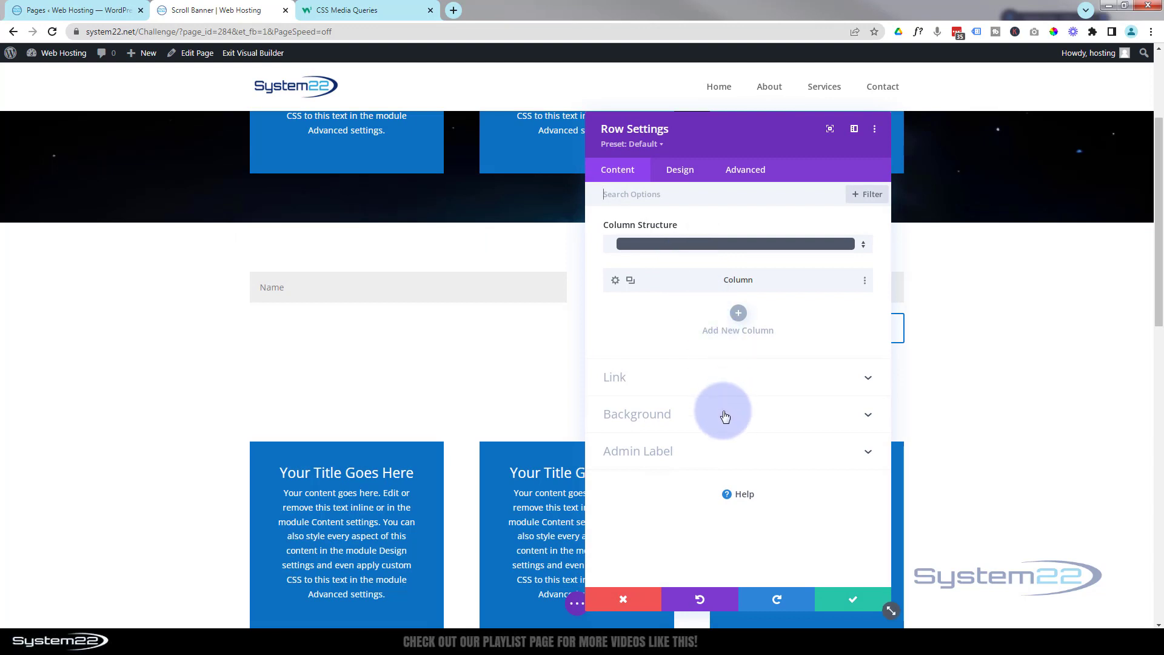
left_click(726, 415)
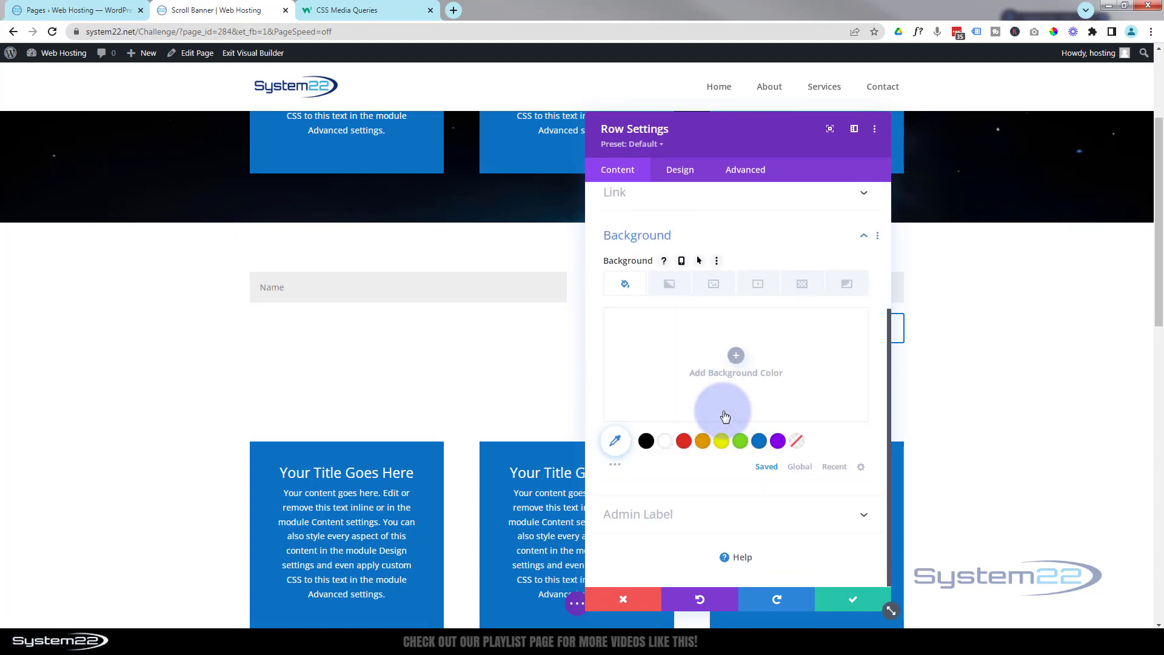
left_click(683, 442)
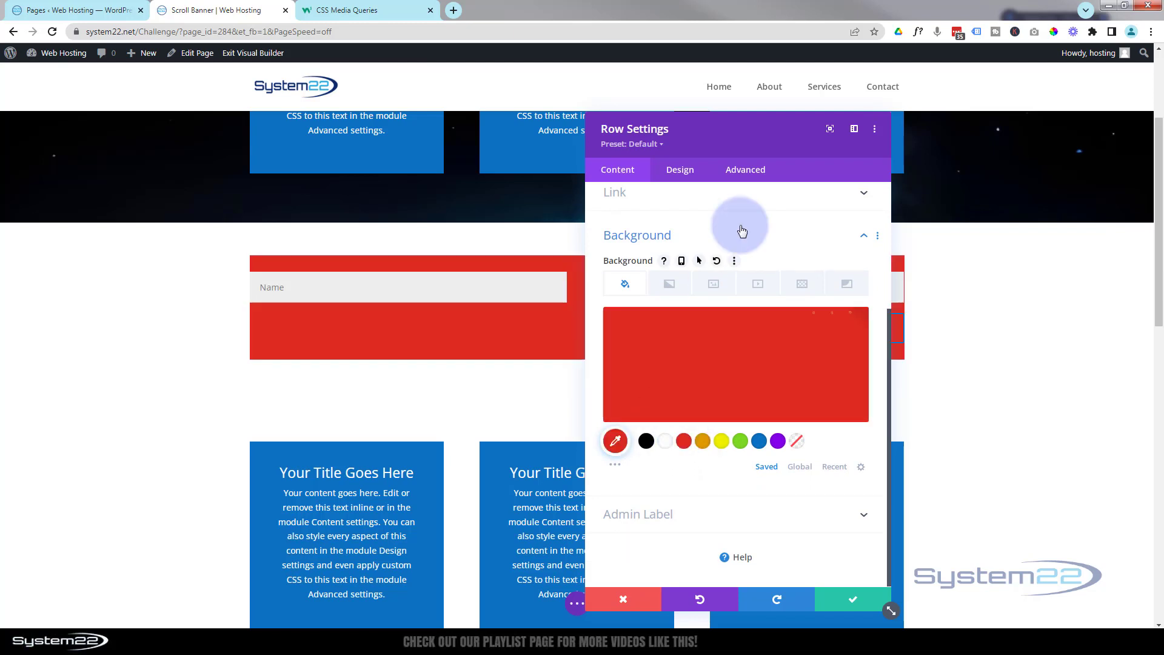
left_click_drag(757, 143, 841, 144)
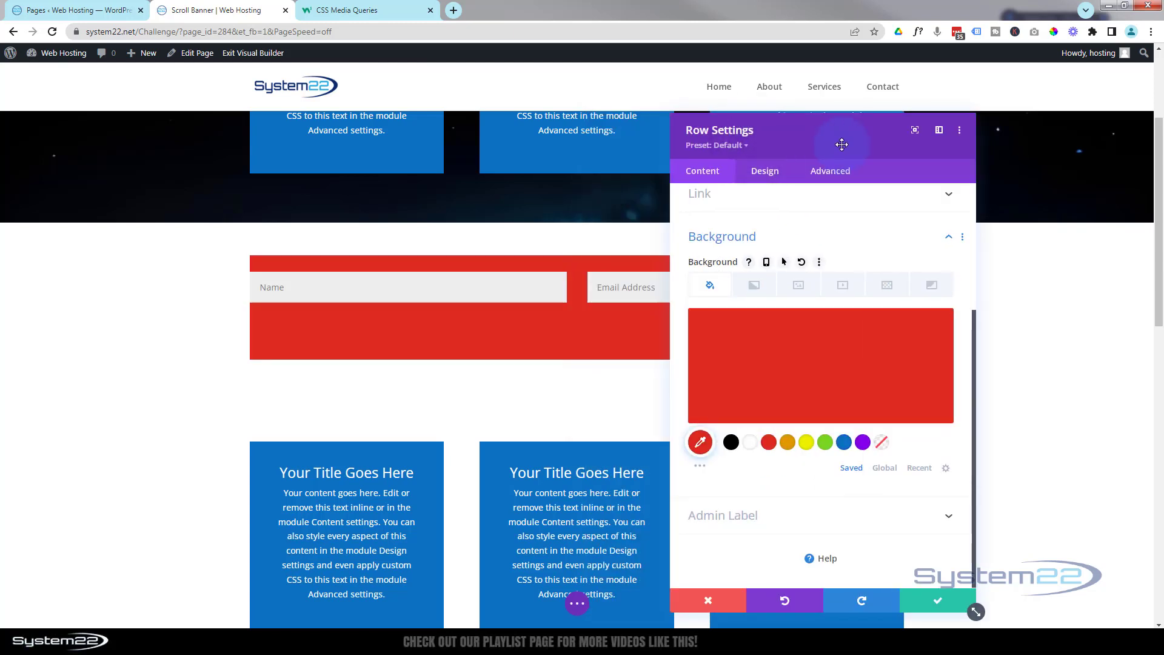
- Set the row's Width and Max Width to 100% under Design > Sizing and save
left_click(765, 174)
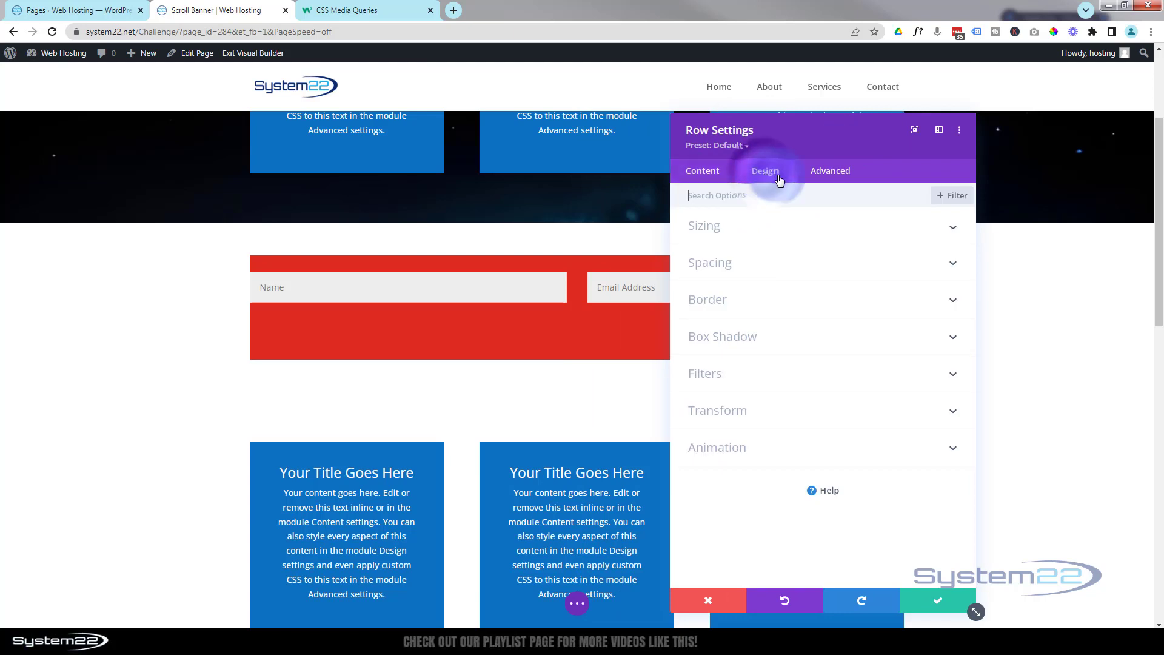
left_click(828, 239)
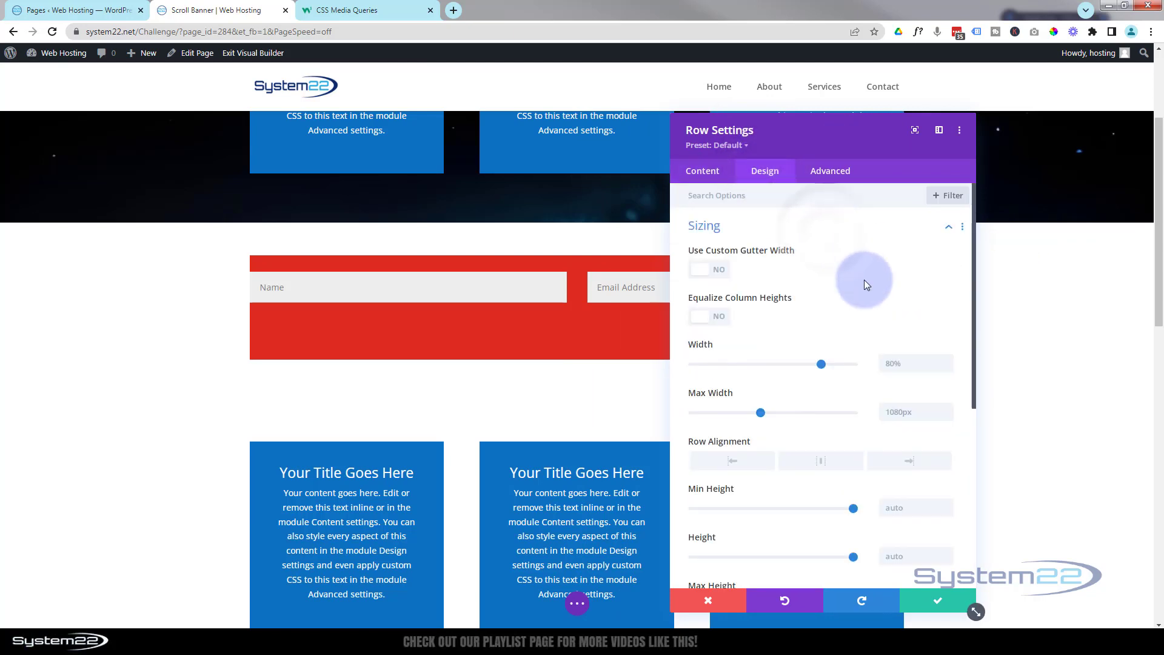
left_click_drag(818, 364, 868, 354)
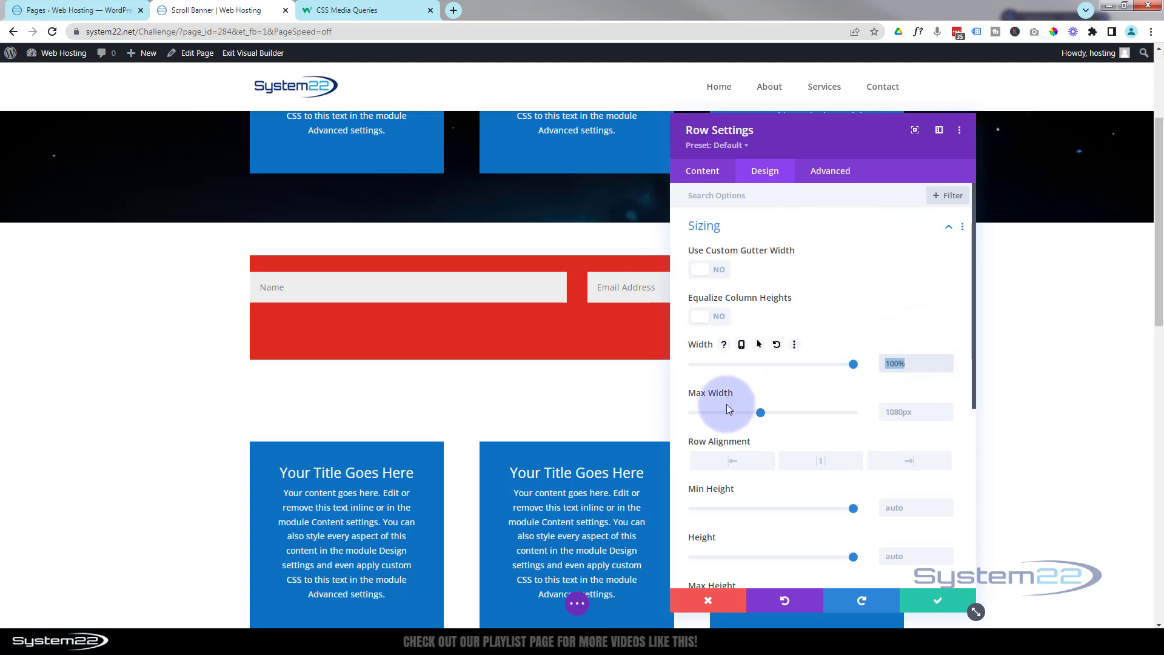
left_click(891, 416)
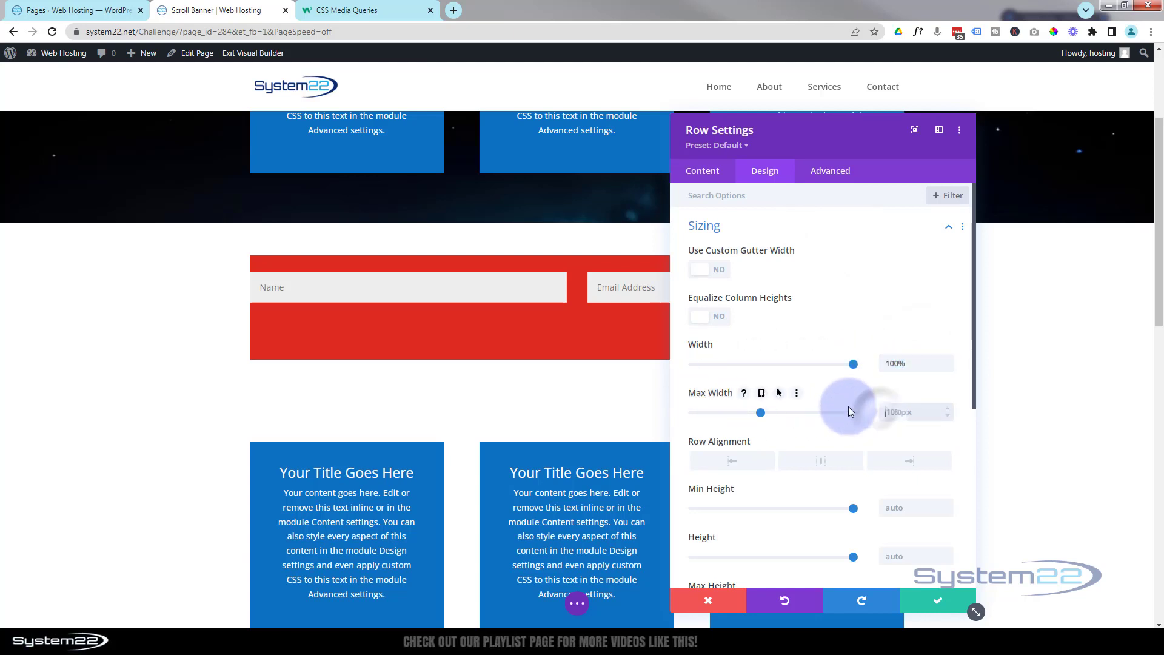
type("100%")
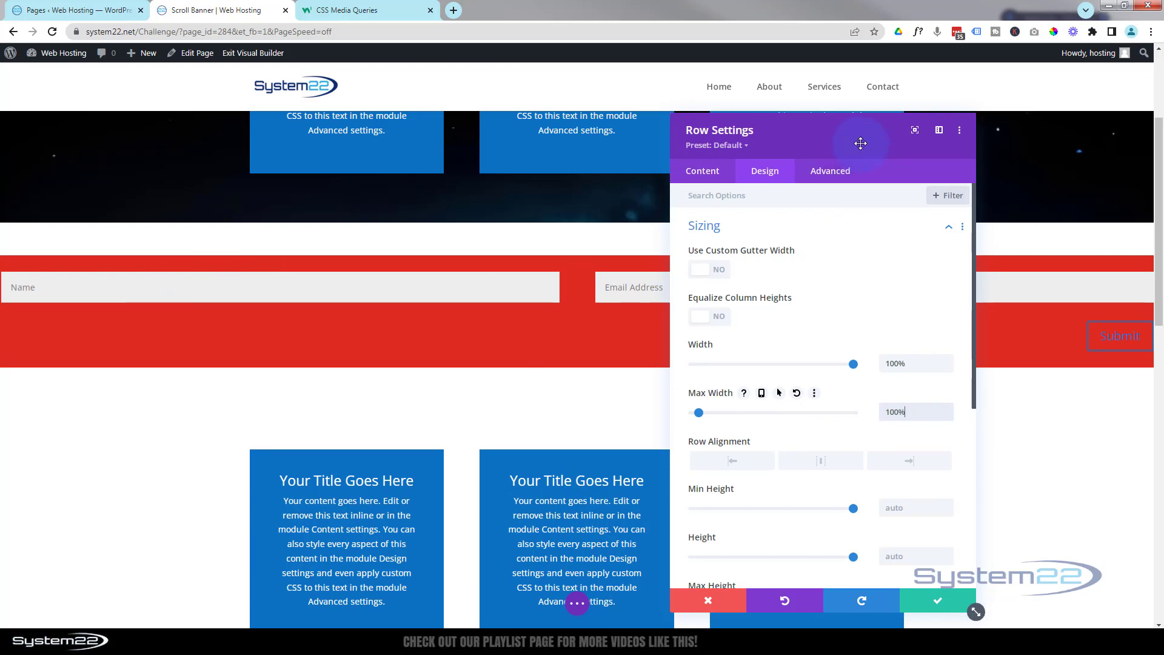
left_click_drag(860, 143, 625, 157)
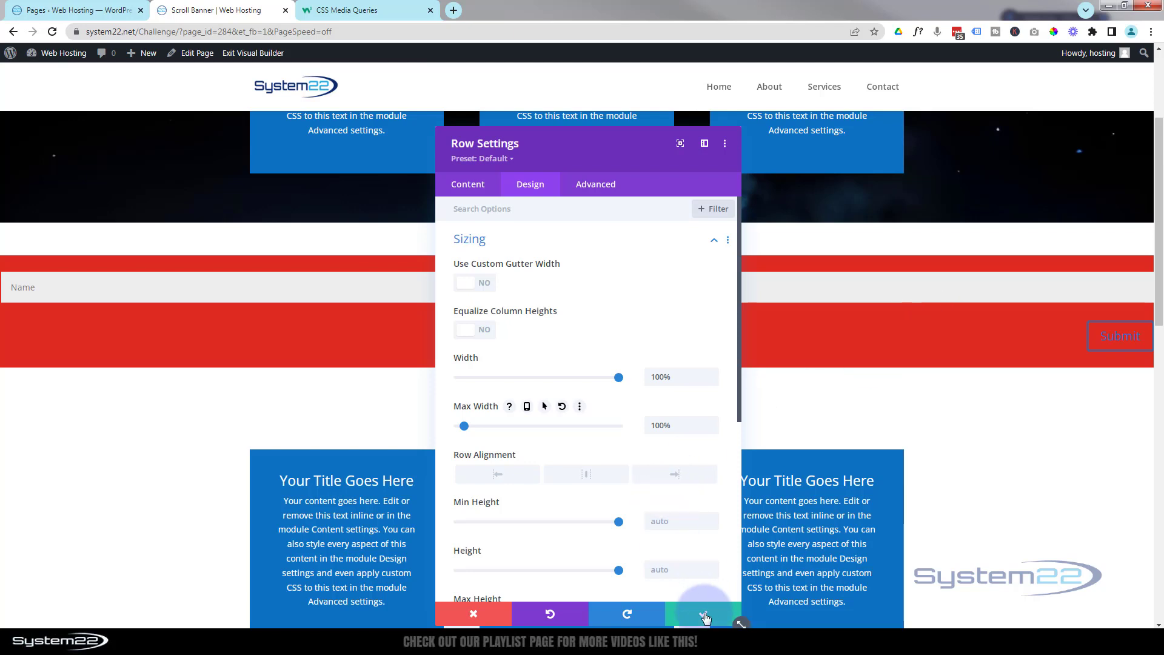
left_click(703, 615)
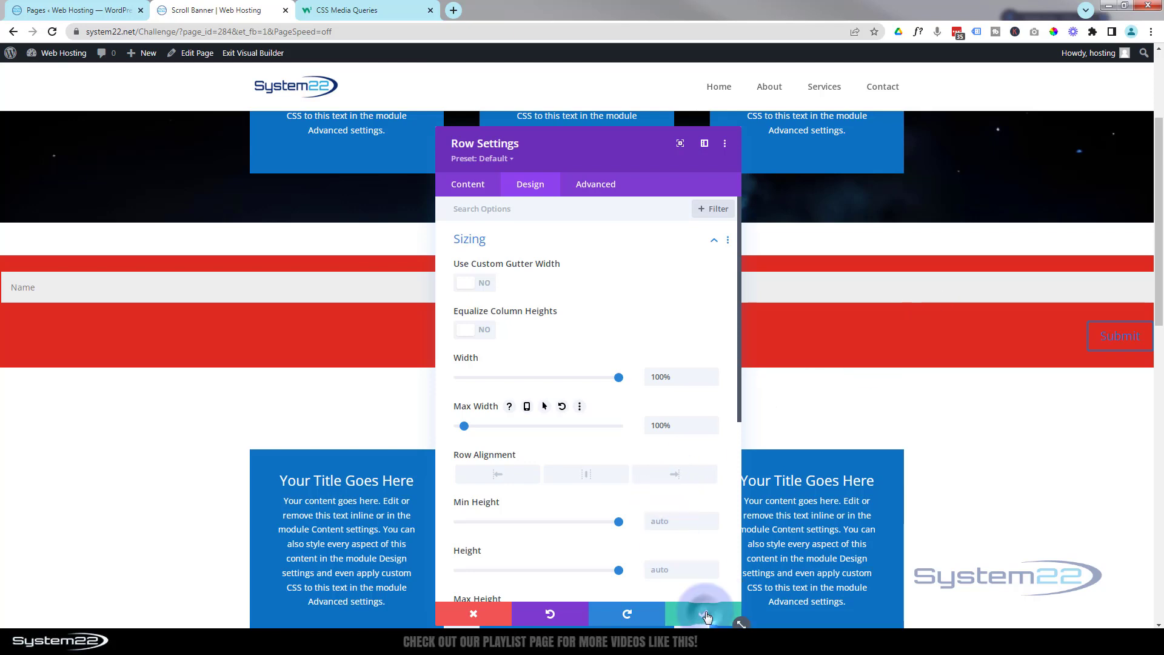
- Open the contact form's settings and dock the panel beside the page
mouse_move(571, 280)
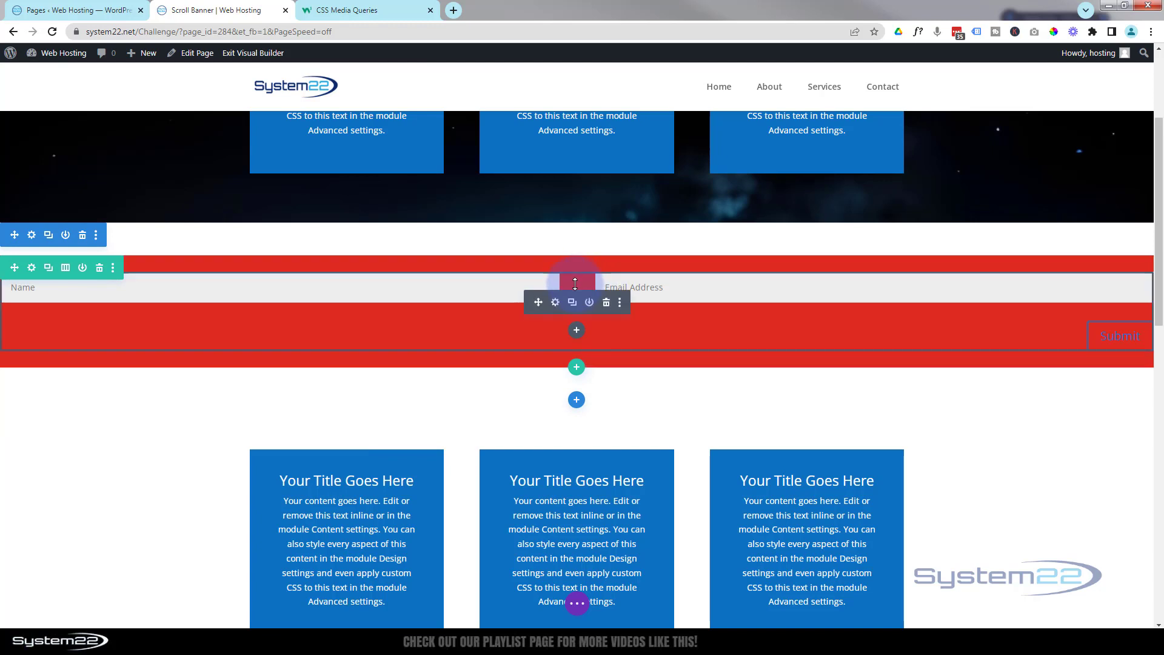
left_click(555, 303)
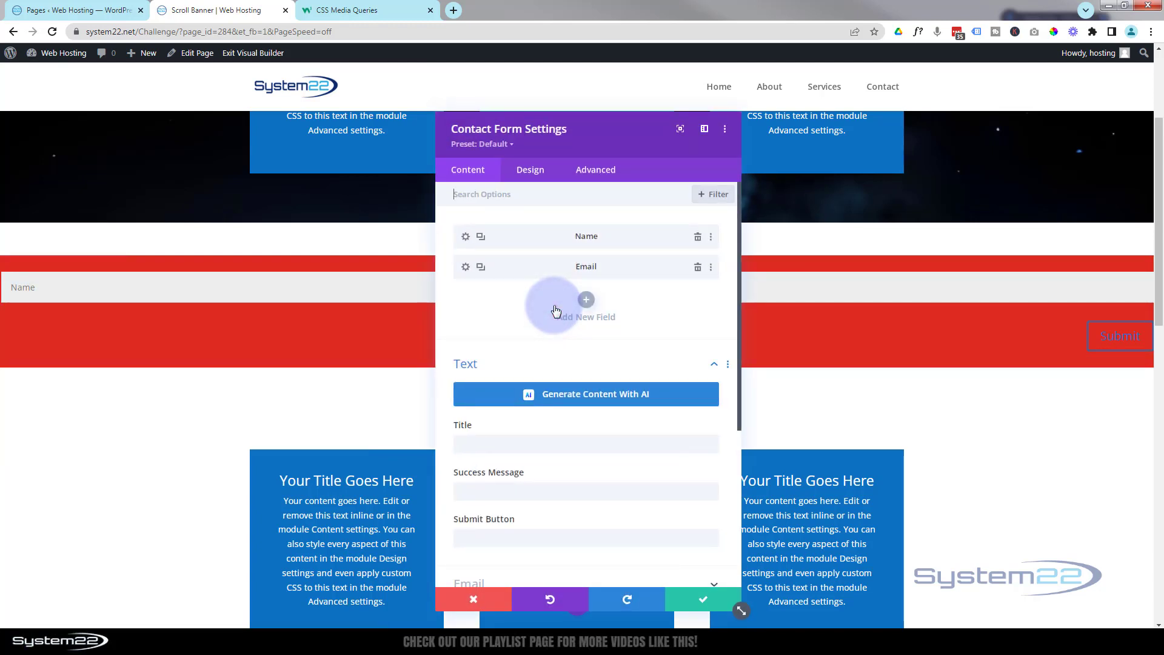
left_click(704, 129)
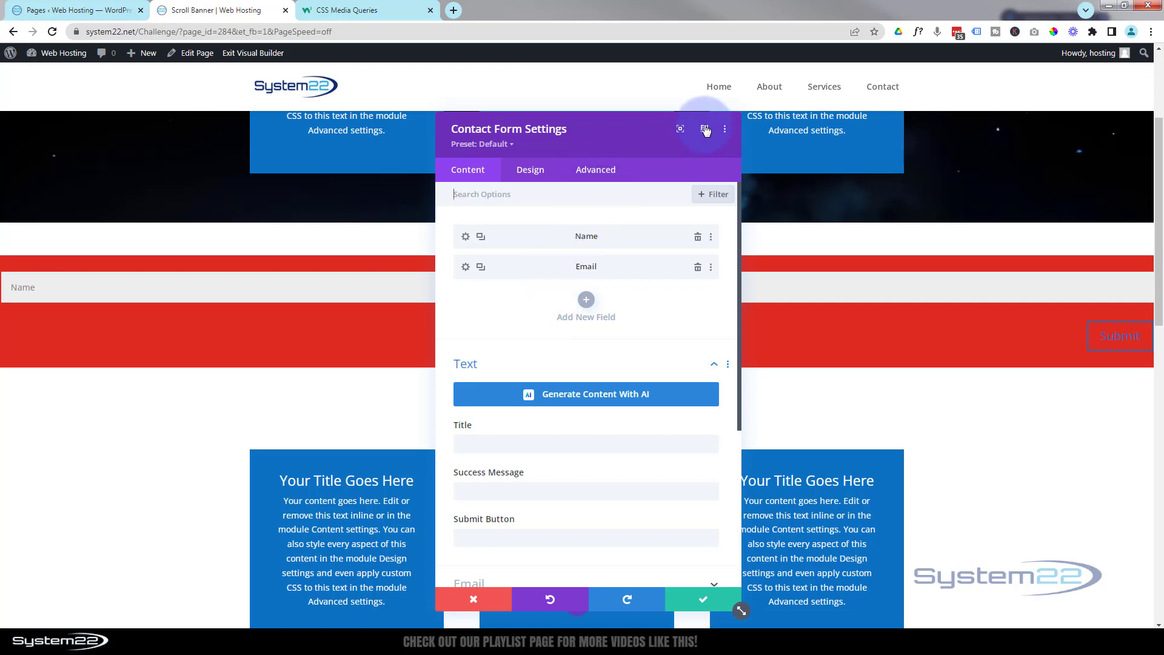
left_click(706, 129)
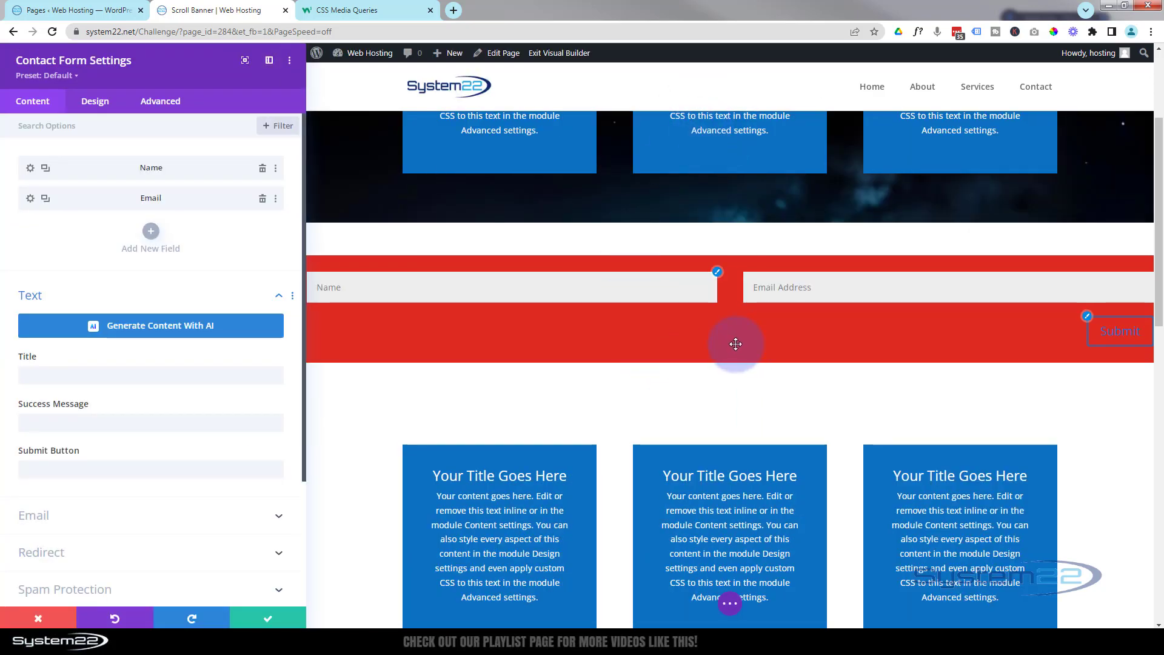
- Add 'selector { display:flex; justify-content:center' in the form's Custom CSS and save a draft
left_click(164, 103)
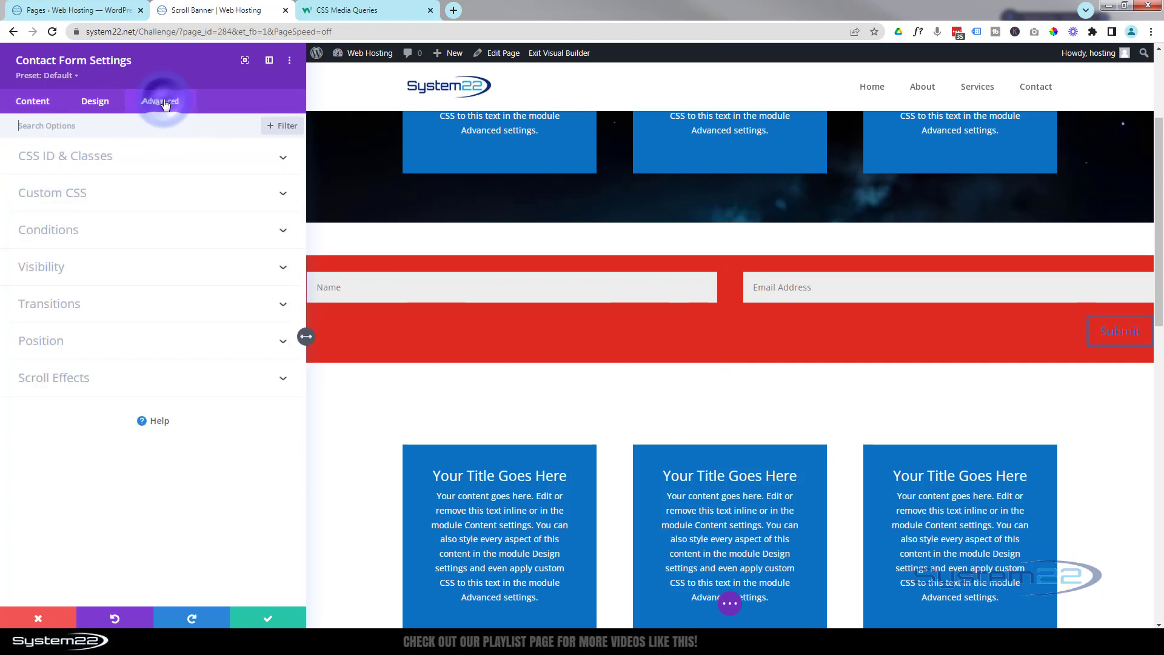
left_click(126, 193)
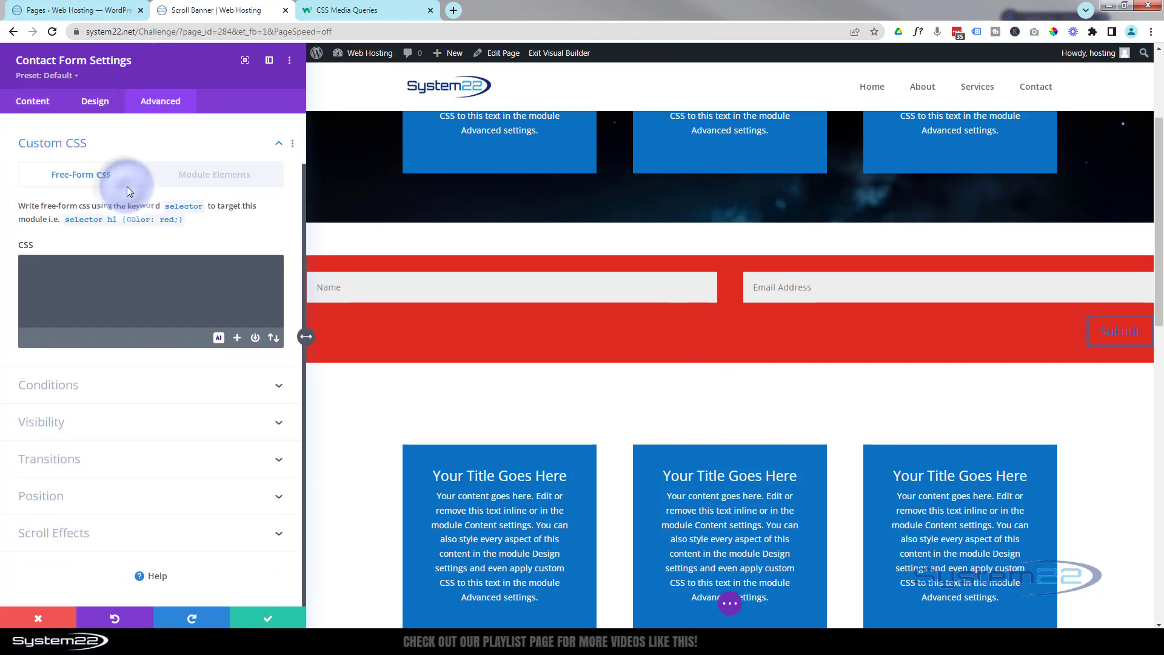
left_click(68, 288)
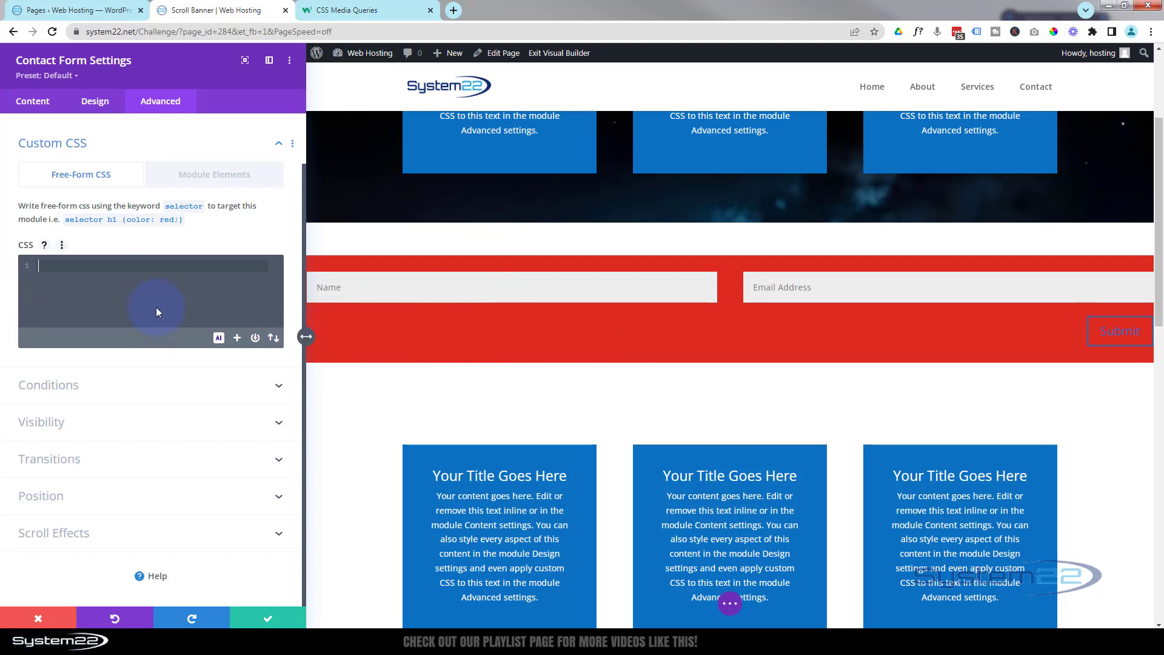
type("selector {")
key("Return")
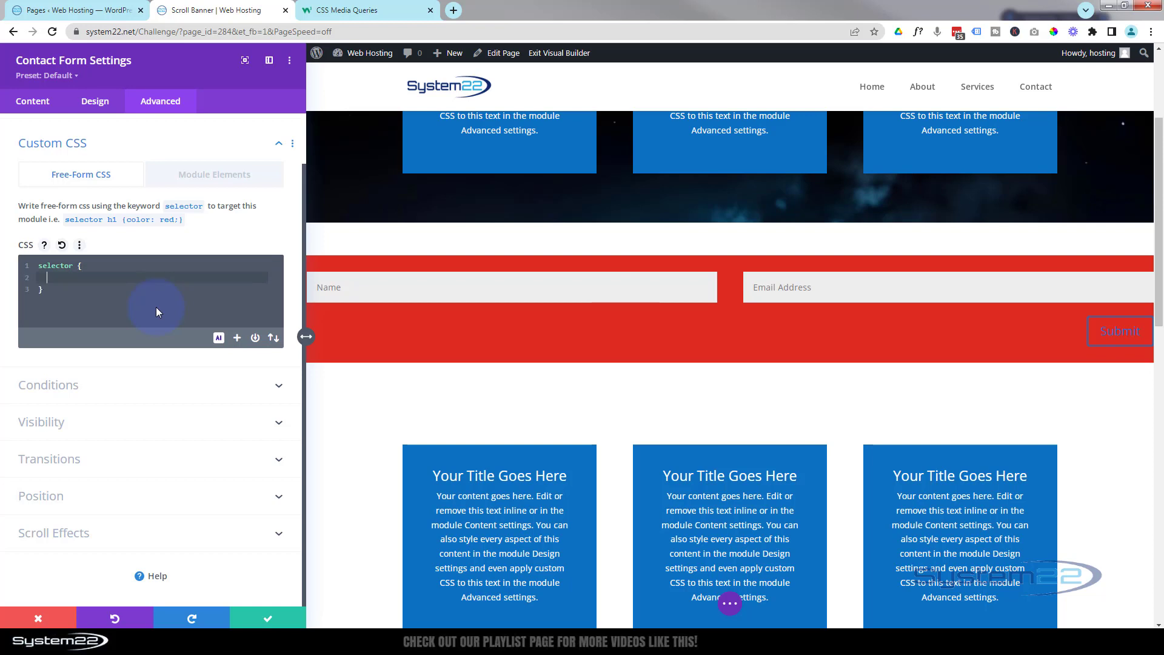
type("display:flex")
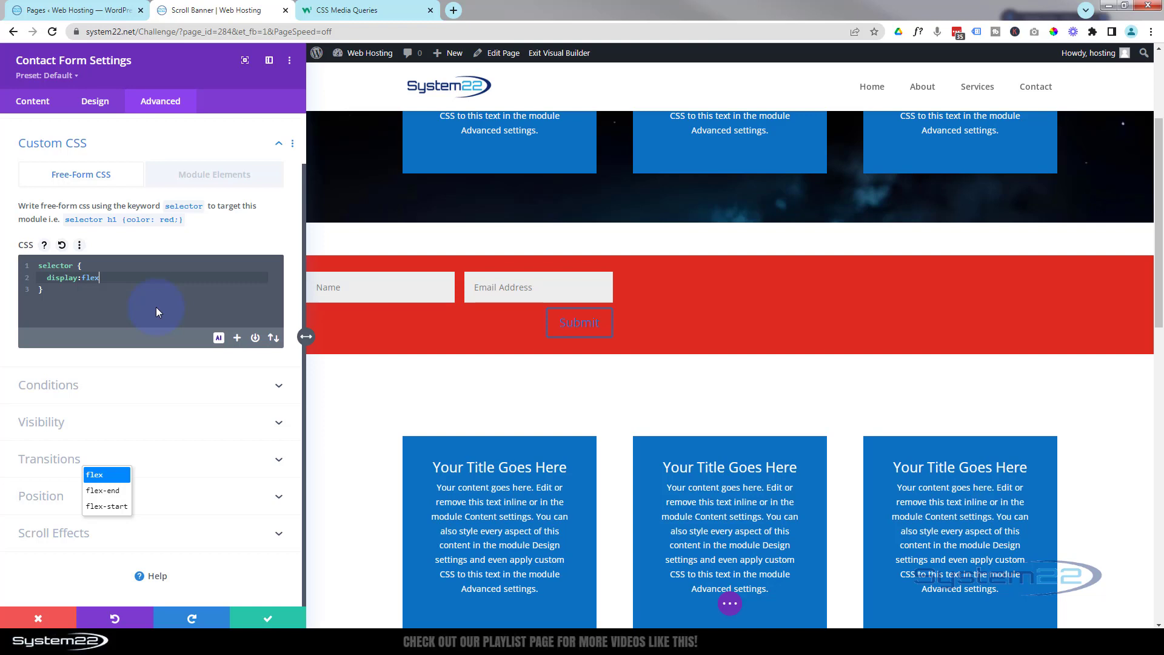
type(";")
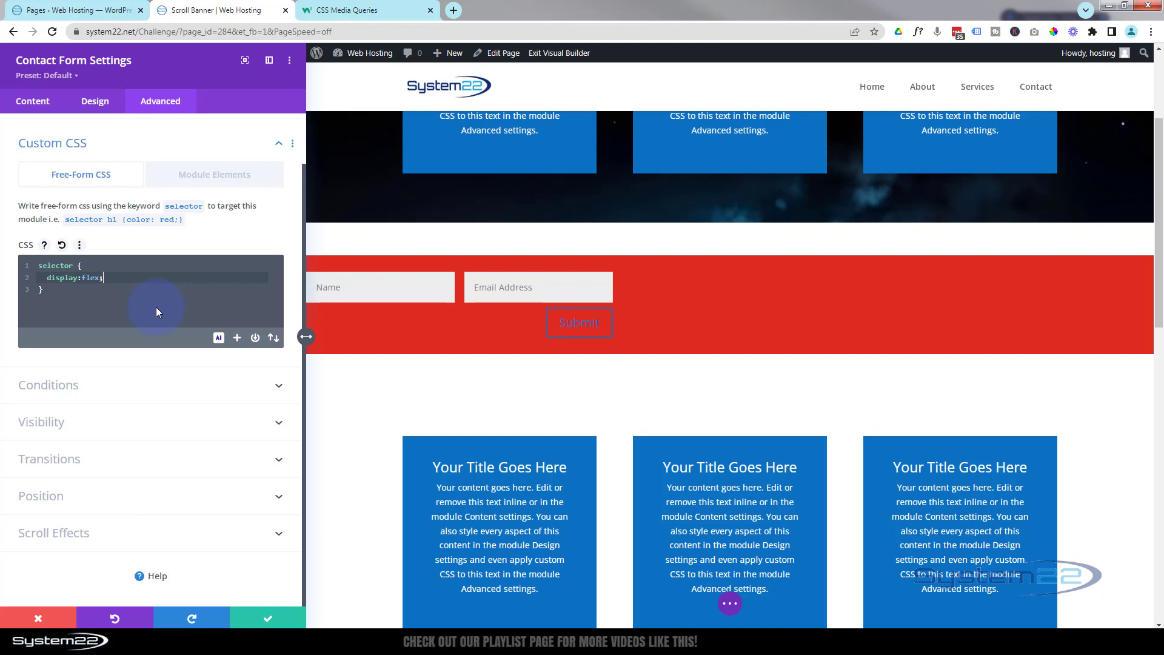
type(" ju")
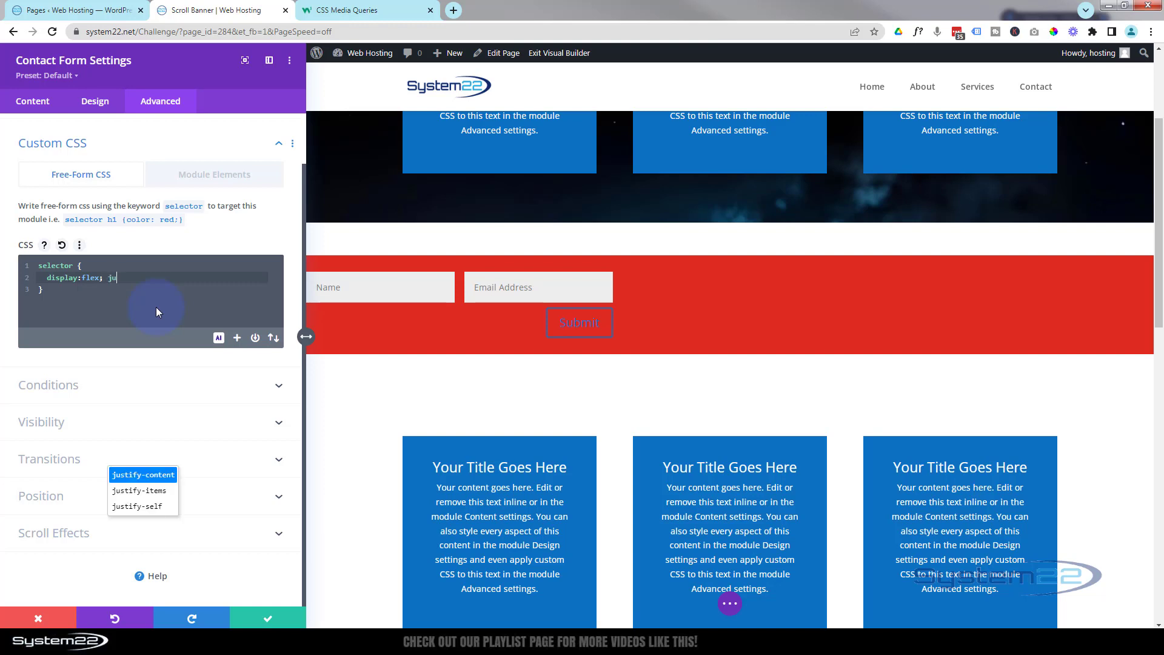
type("stify-content:")
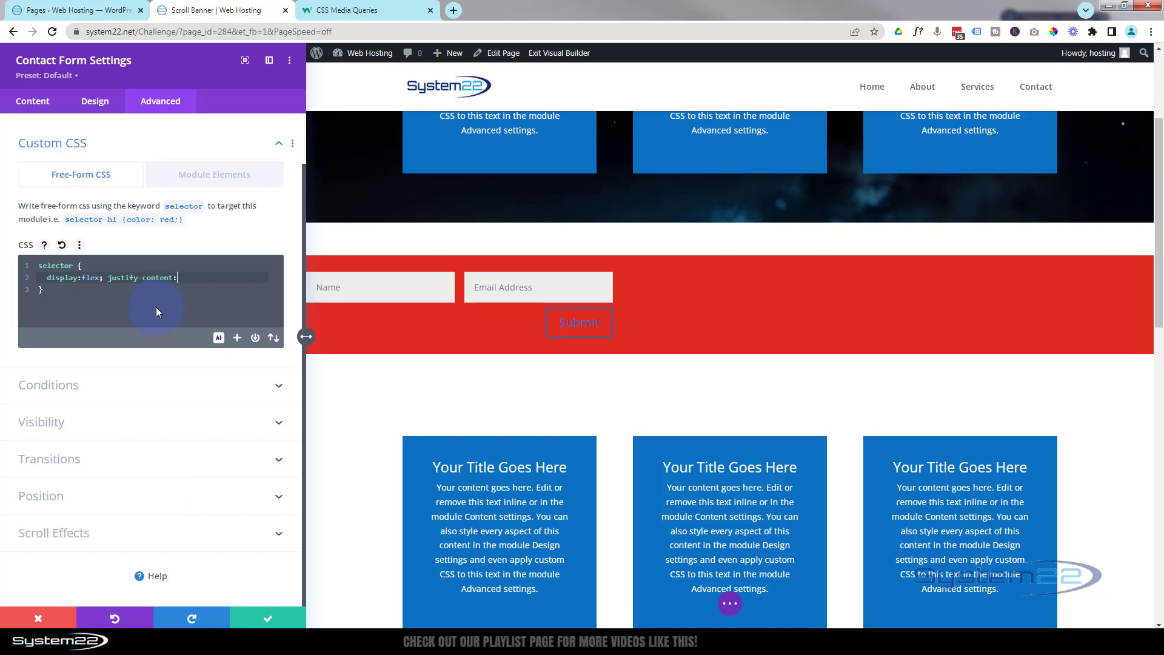
type("center;")
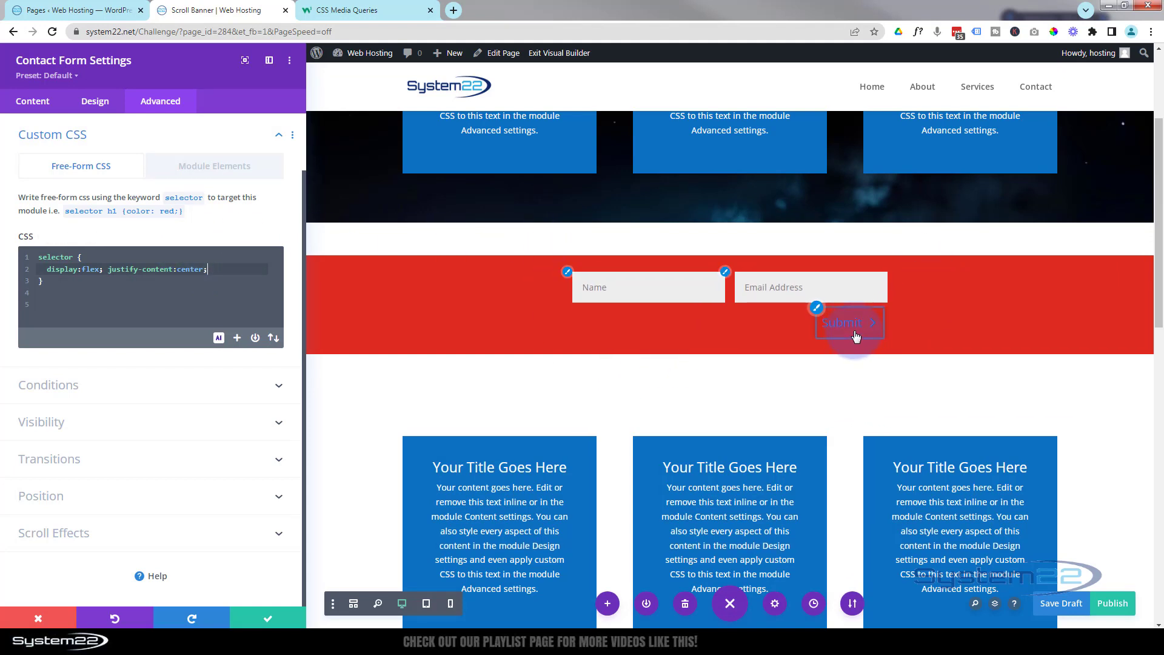
left_click(1055, 607)
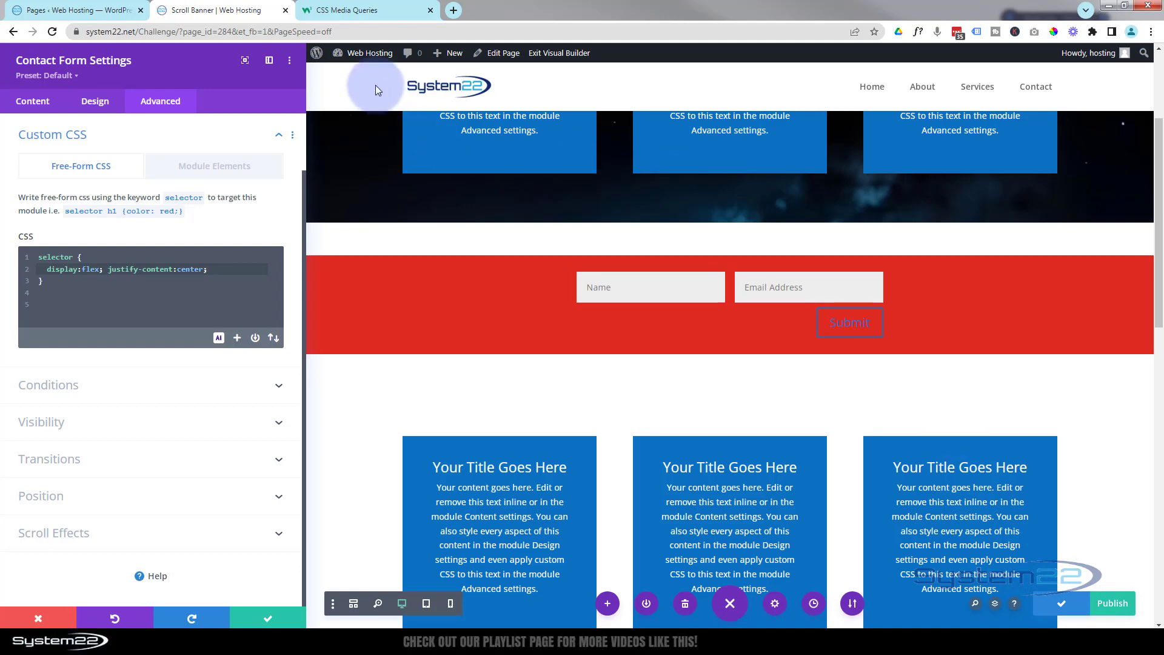
- Exit the Visual Builder and inspect the live page's Submit button
mouse_move(358, 53)
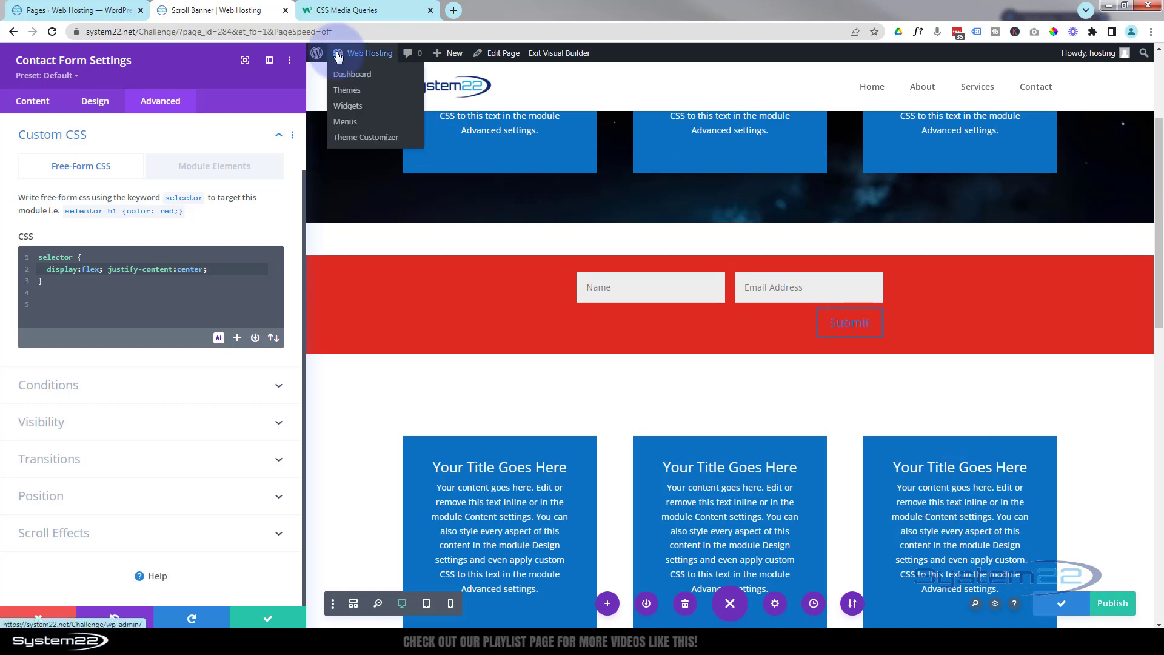
left_click(572, 53)
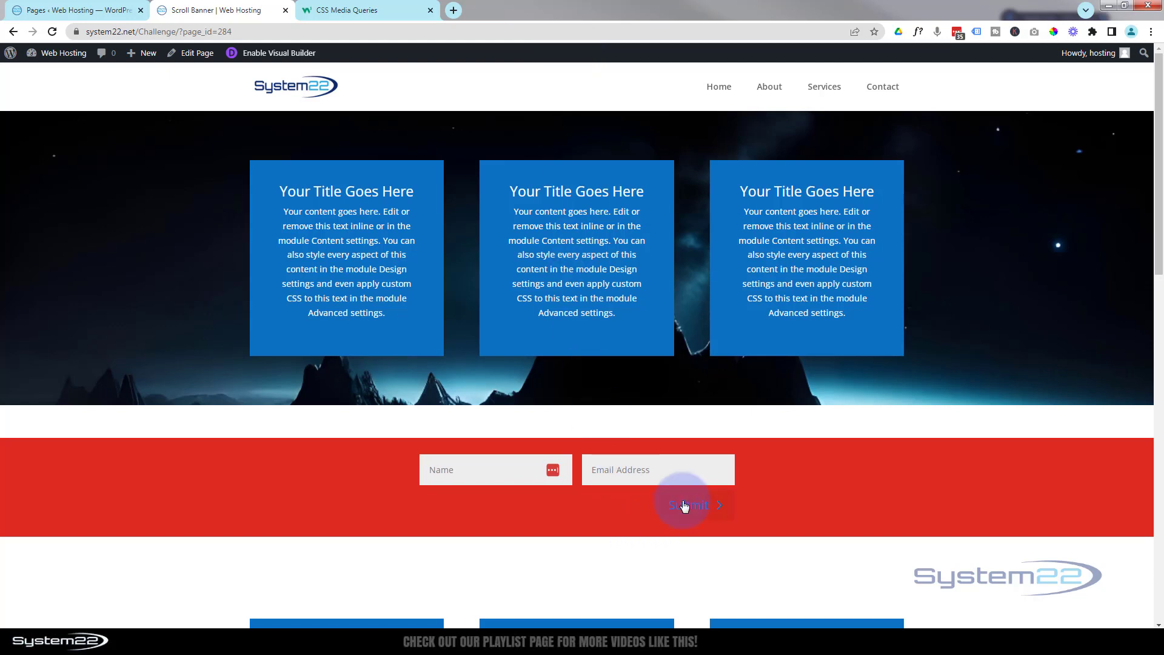
right_click(683, 504)
left_click(718, 491)
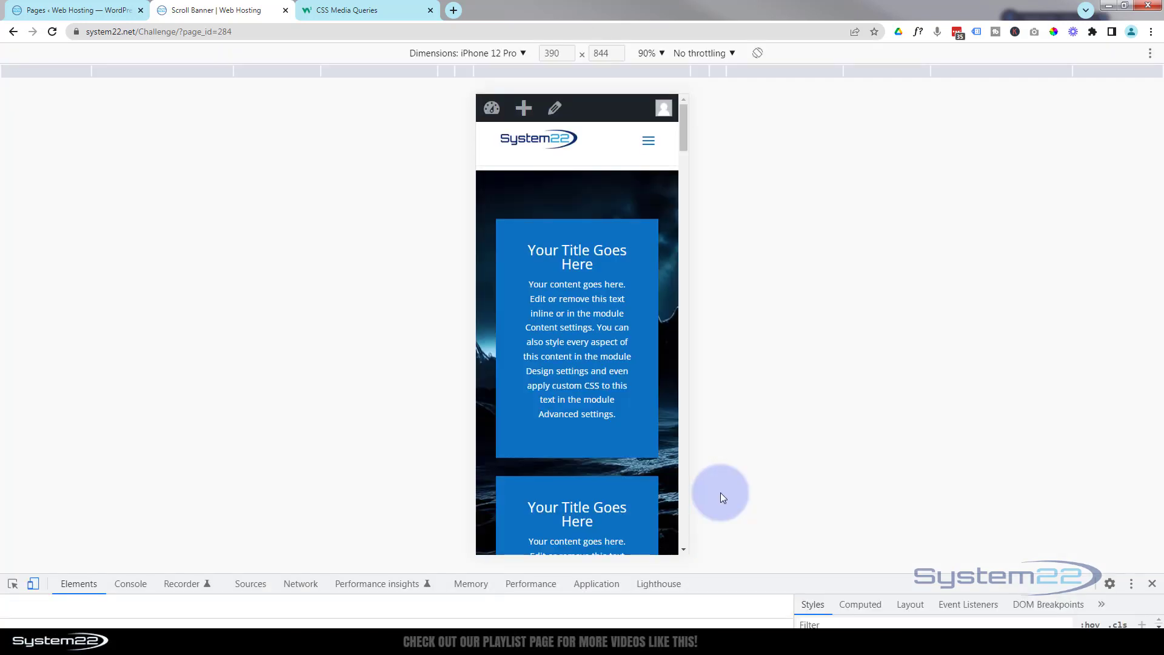
- At desktop width, select the et_contact_bottom_container div, copy its class, and close DevTools
left_click(33, 586)
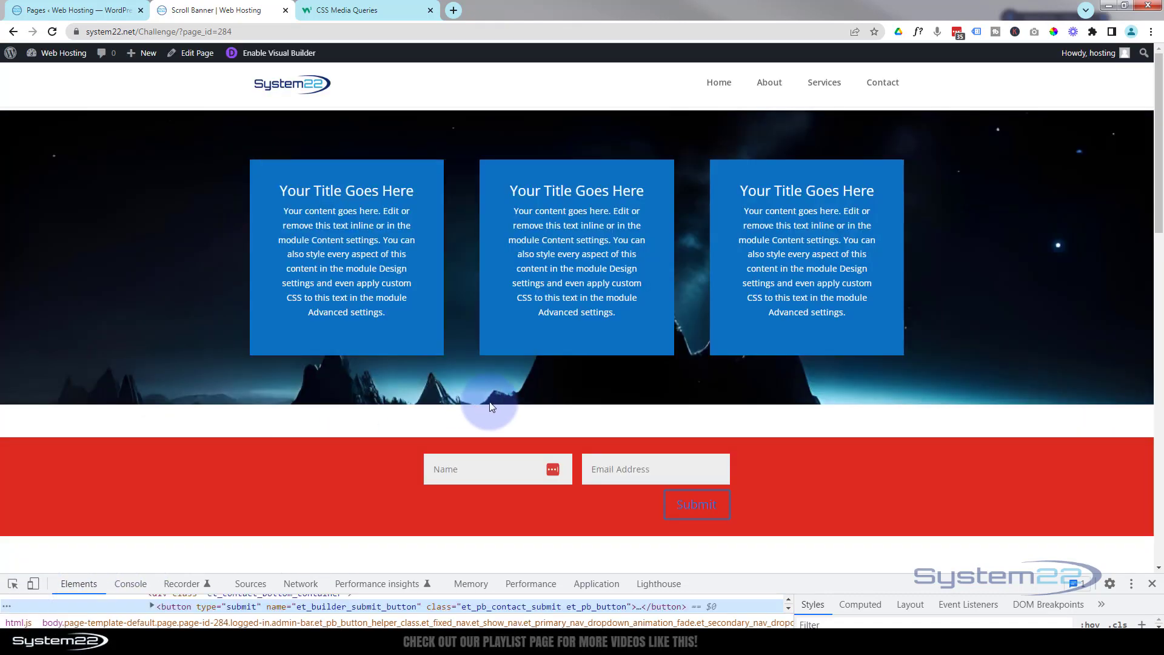
scroll(502, 403, "down", 4)
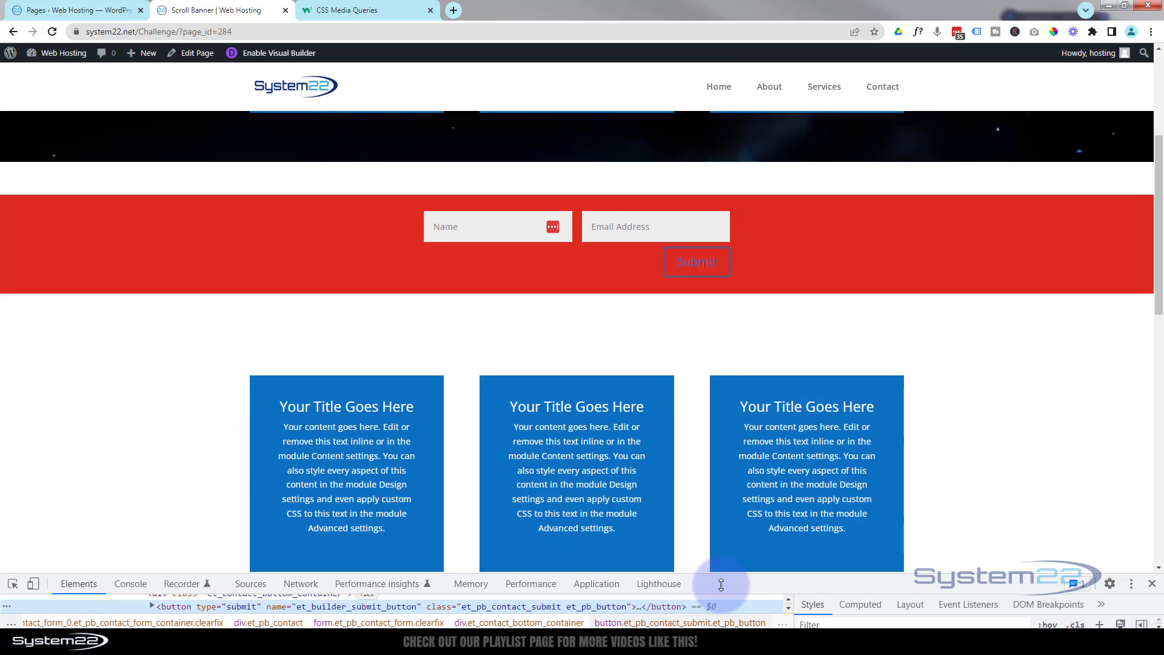
left_click_drag(720, 573, 722, 368)
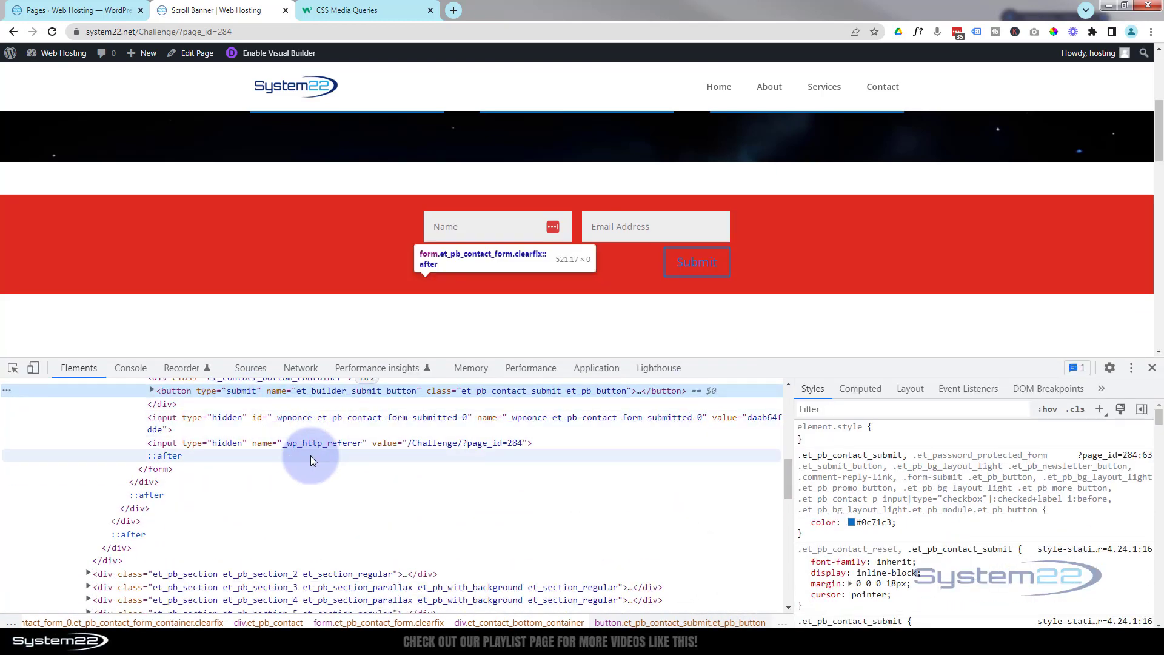
scroll(311, 456, "up", 2)
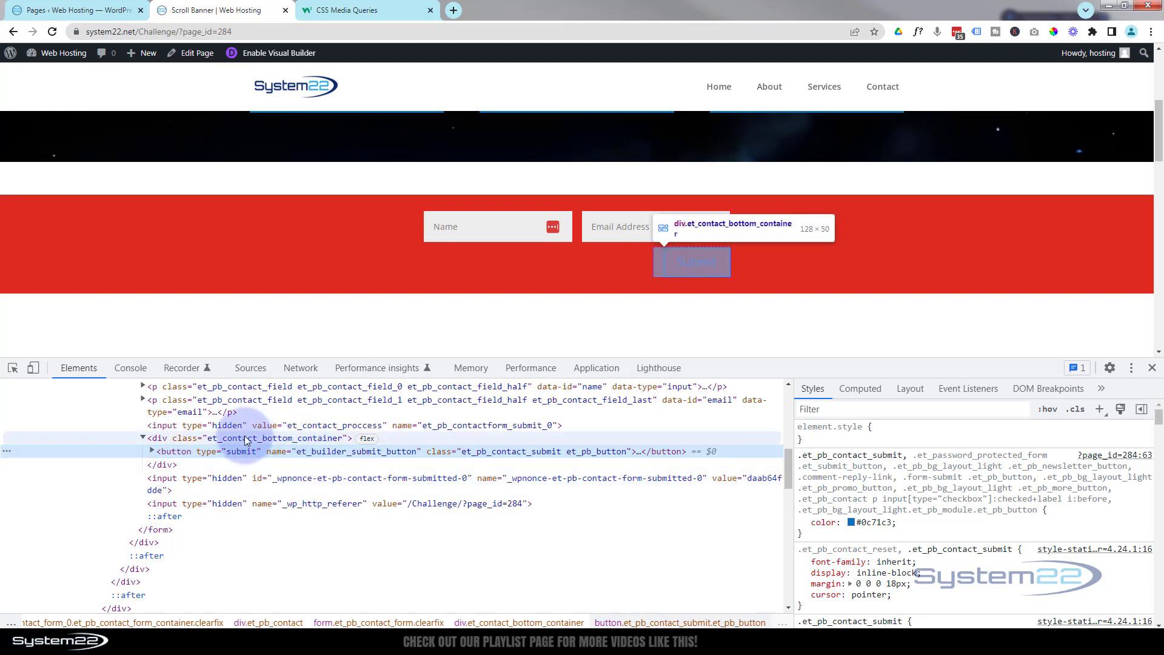
left_click(303, 437)
double_click(294, 437)
key("ctrl+c")
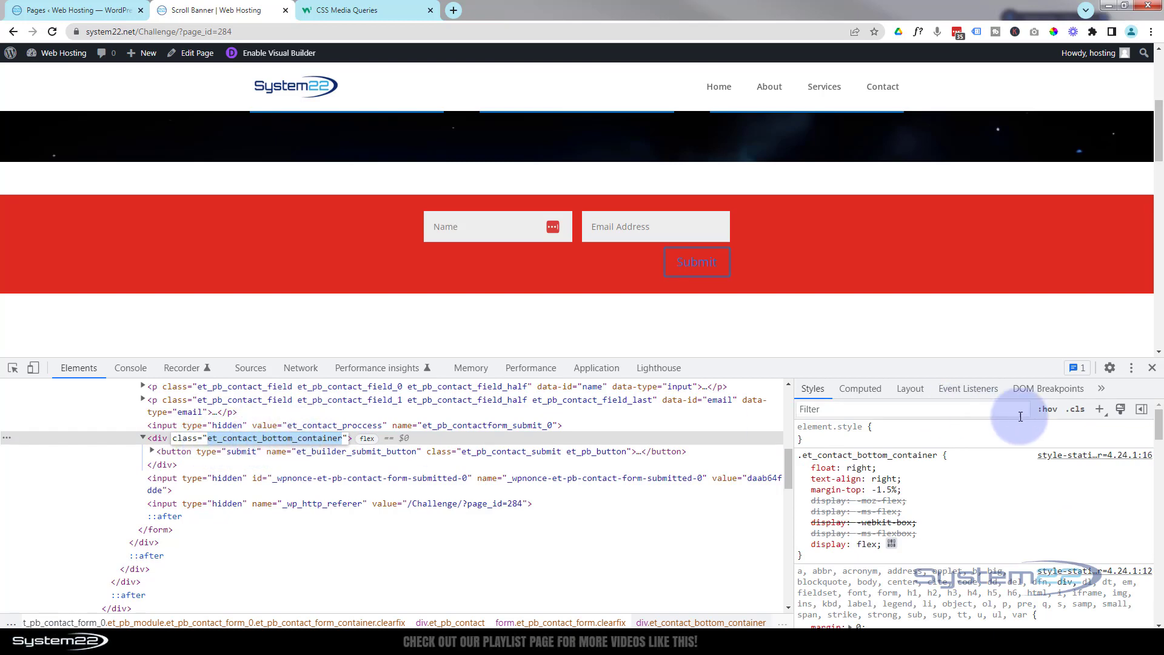
left_click(1152, 368)
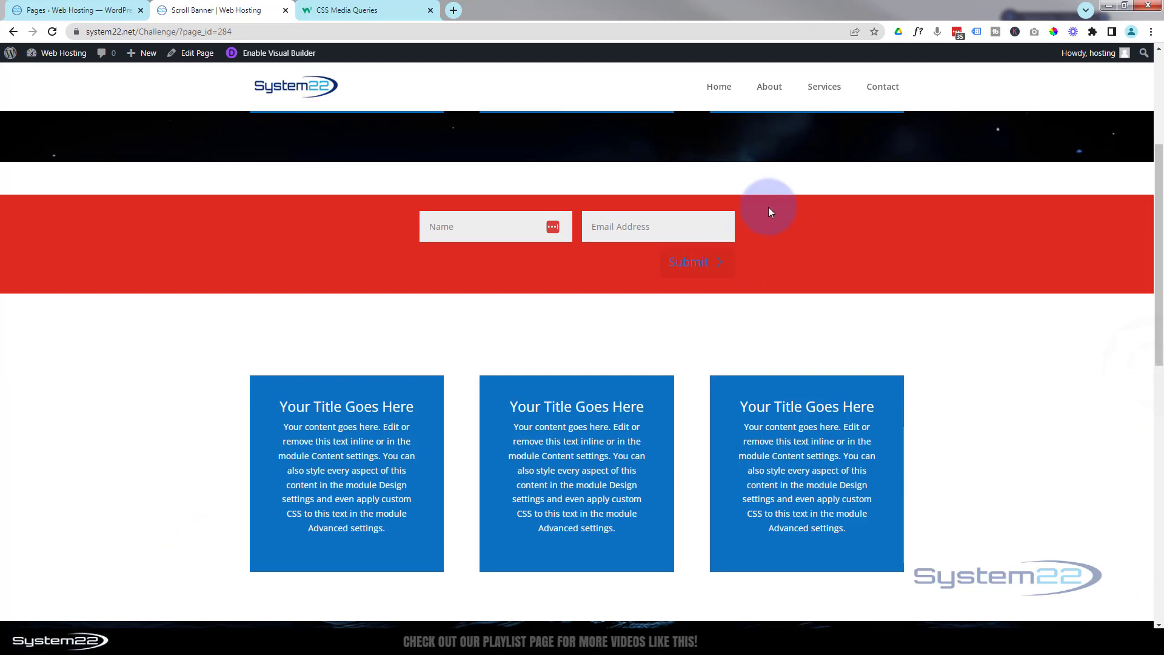
- Reopen the Visual Builder and go to the contact form's Advanced > Custom CSS
left_click(263, 53)
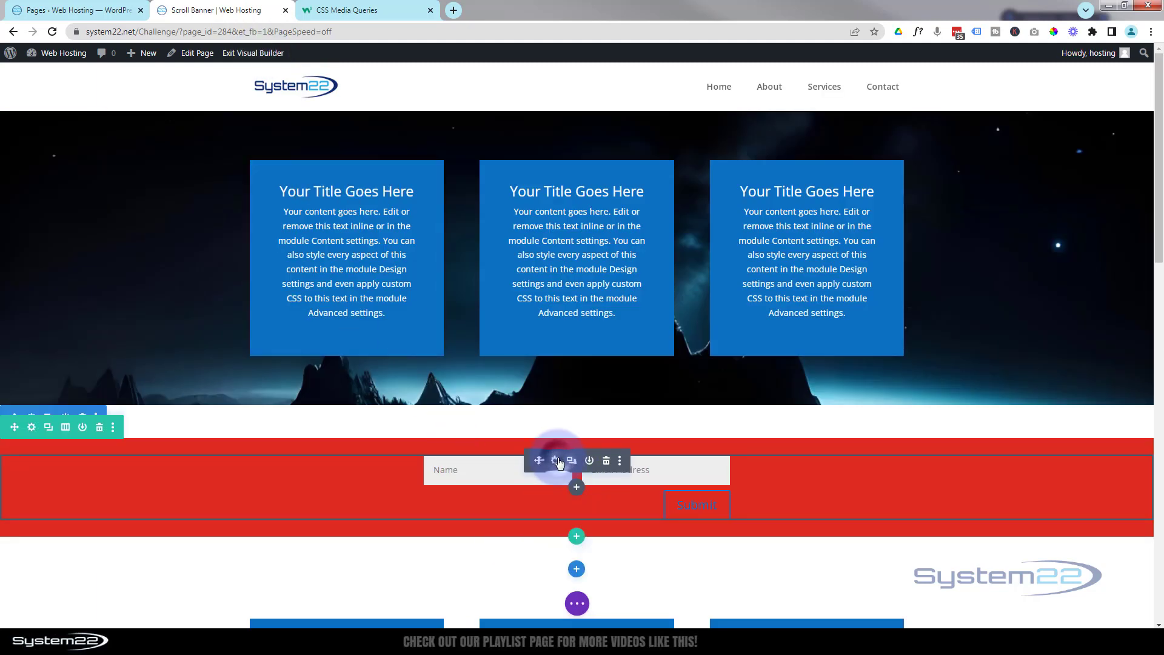
left_click(556, 461)
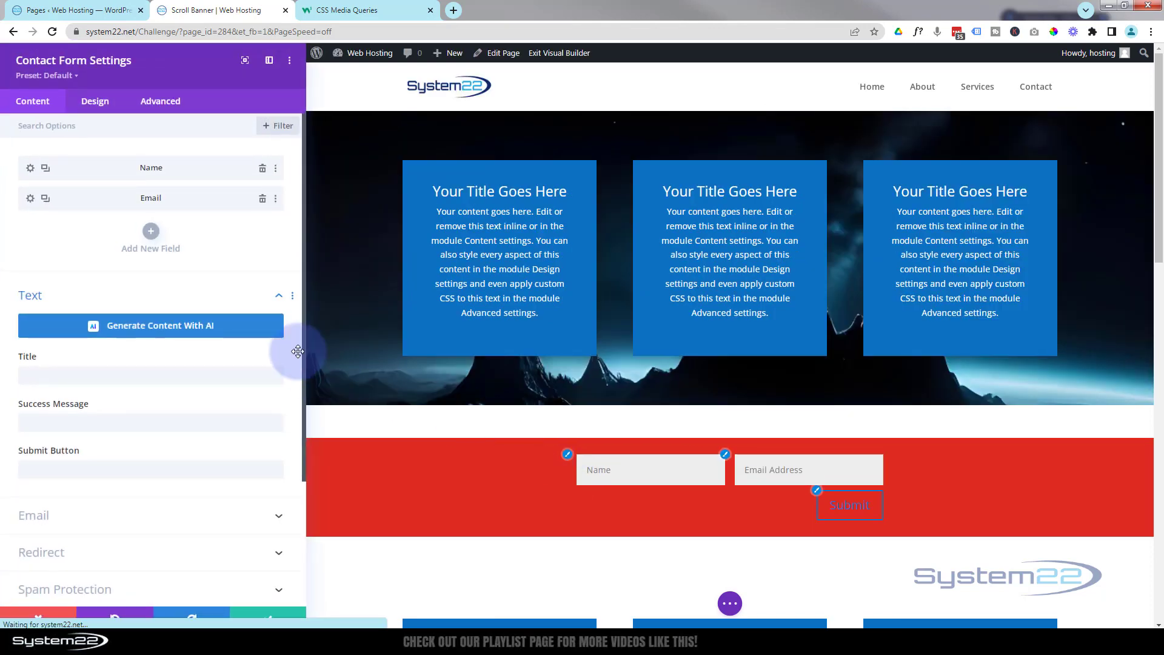
left_click(160, 100)
left_click(147, 192)
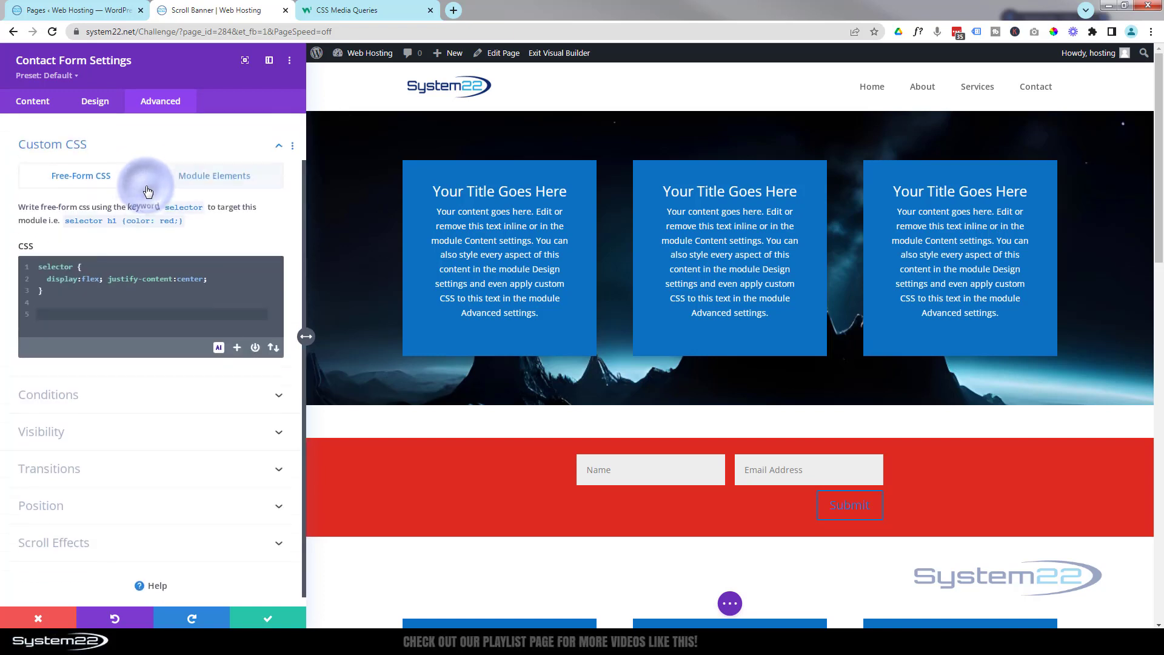
- Add '.et_contact_bottom_container { float:none; }' after the existing CSS rule
left_click(91, 284)
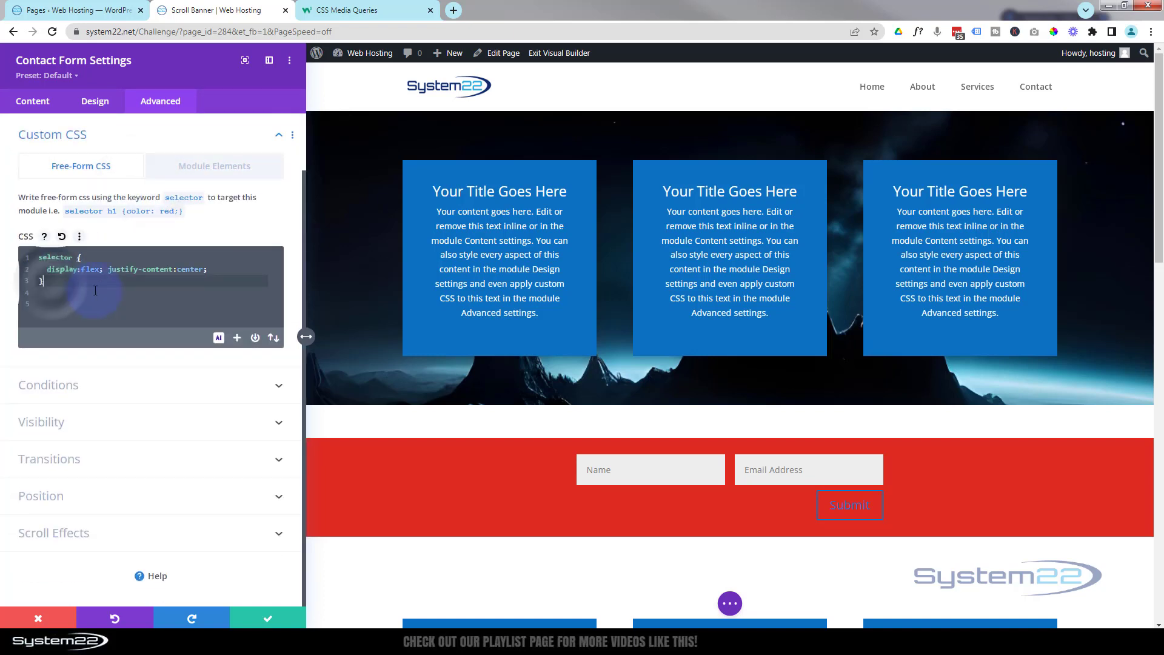
key("Return")
key("Return")
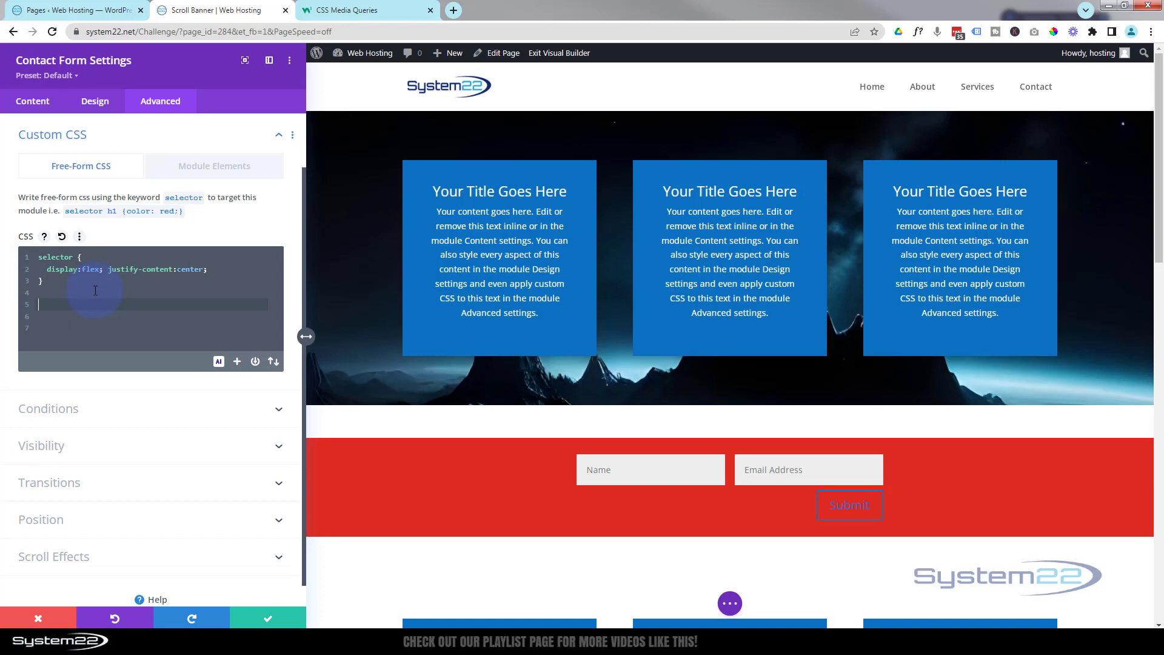
type(".")
key("ctrl+v")
type("{")
key("Return")
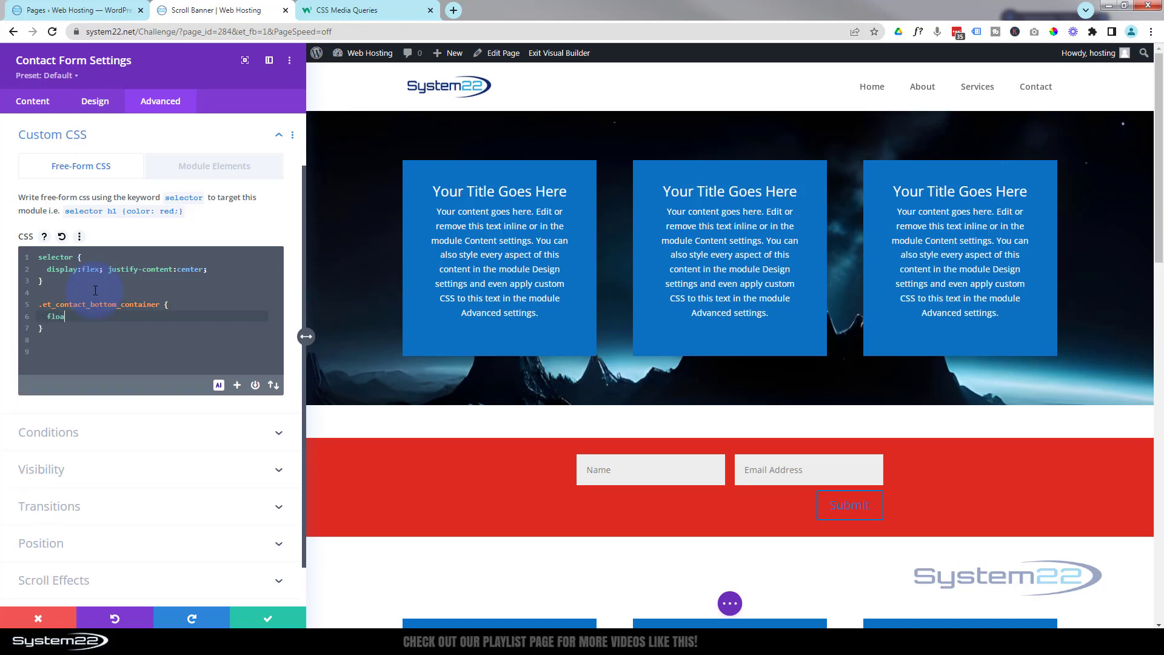
type("float:")
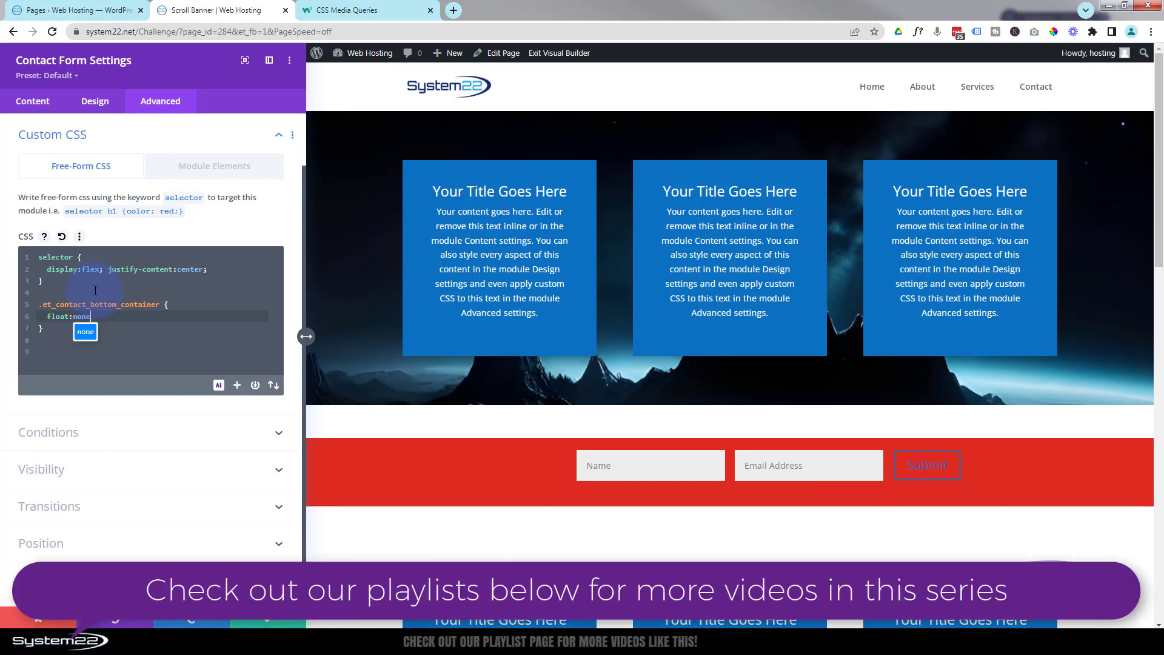
type("none;")
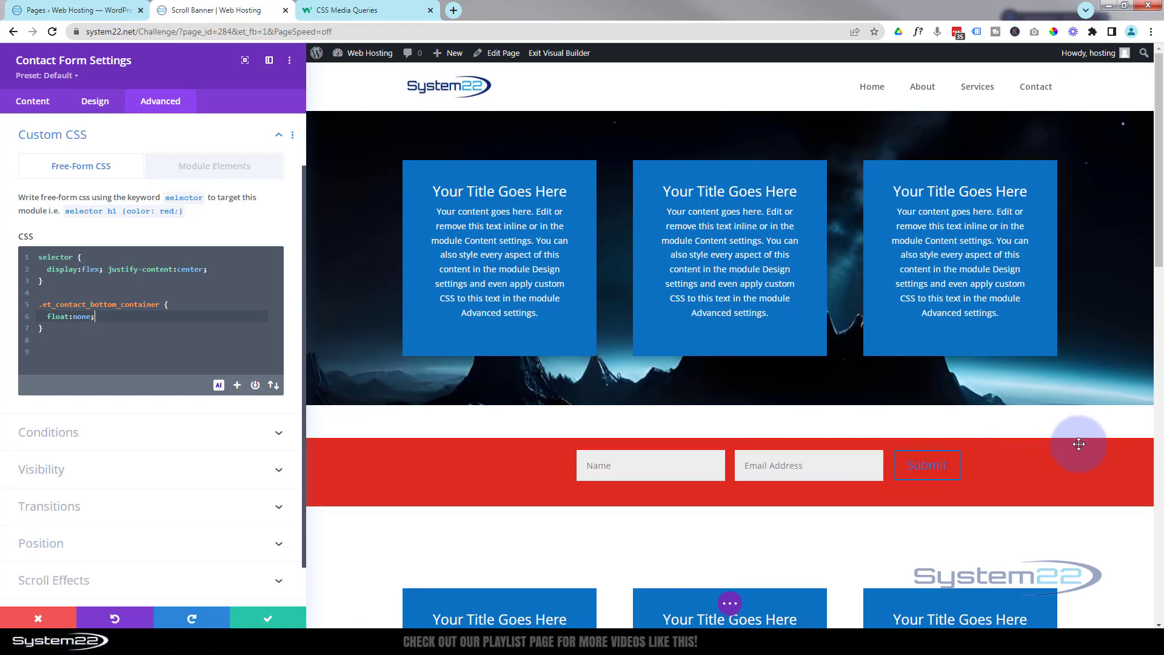
- Set the contact form's left margin to -15% under Design > Spacing
left_click(96, 103)
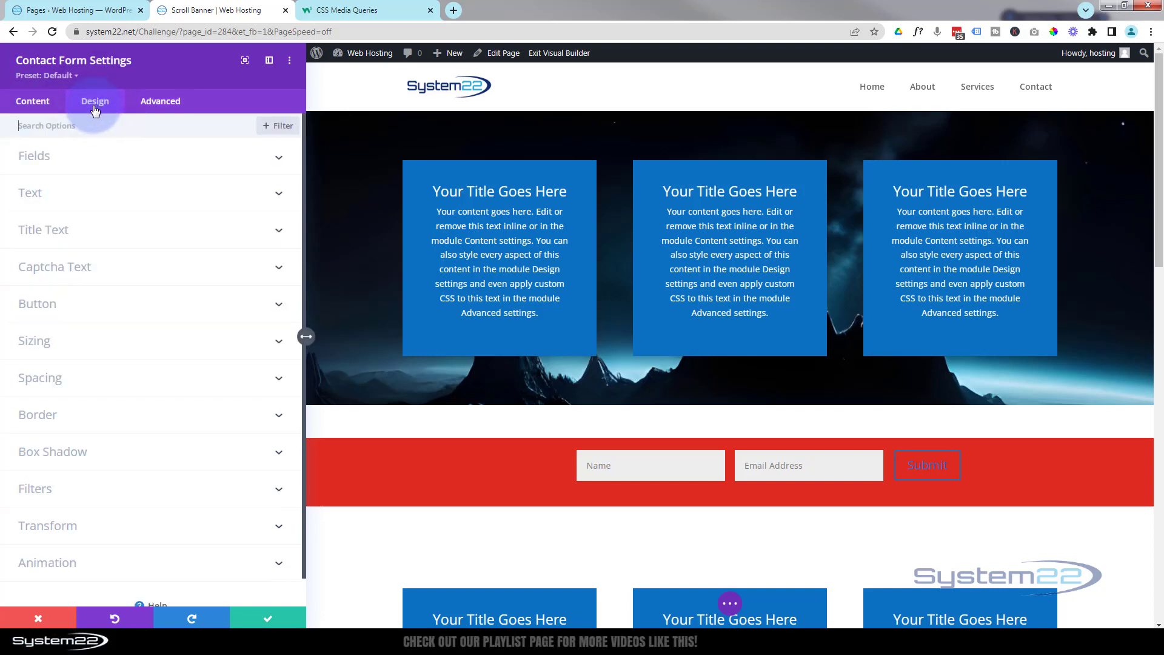
left_click(94, 370)
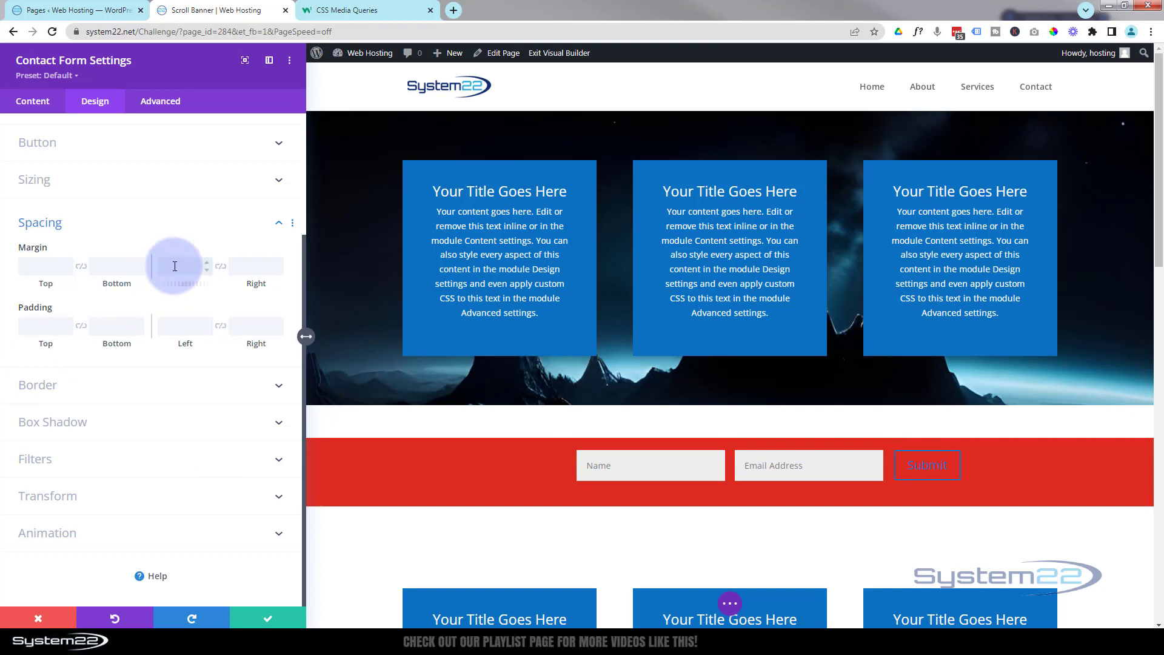
left_click(175, 266)
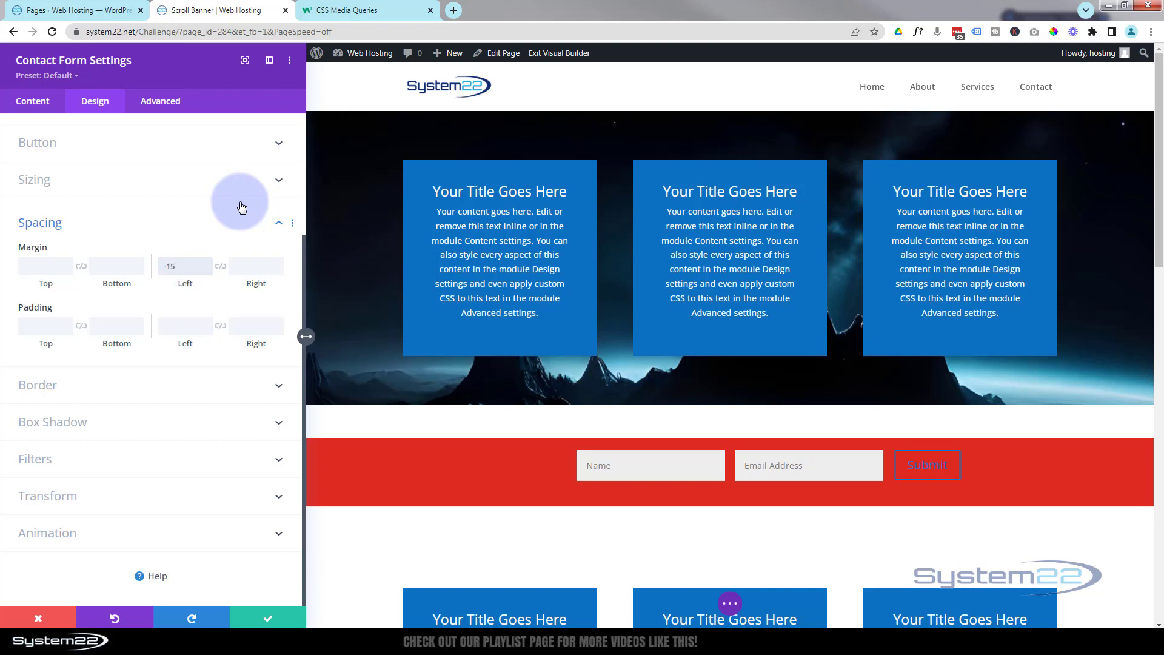
type("-15px%")
key("BackSpace")
key("BackSpace")
key("BackSpace")
type("%")
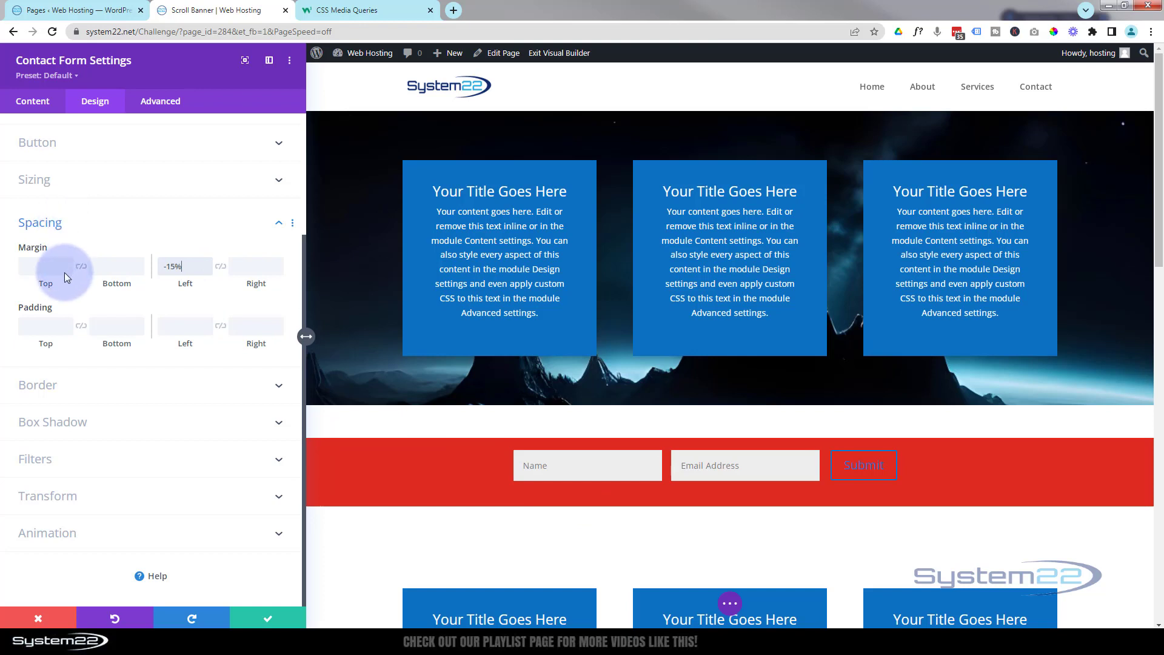
- Set the form's top padding to 20px and linked left/right padding to 30px
left_click(46, 326)
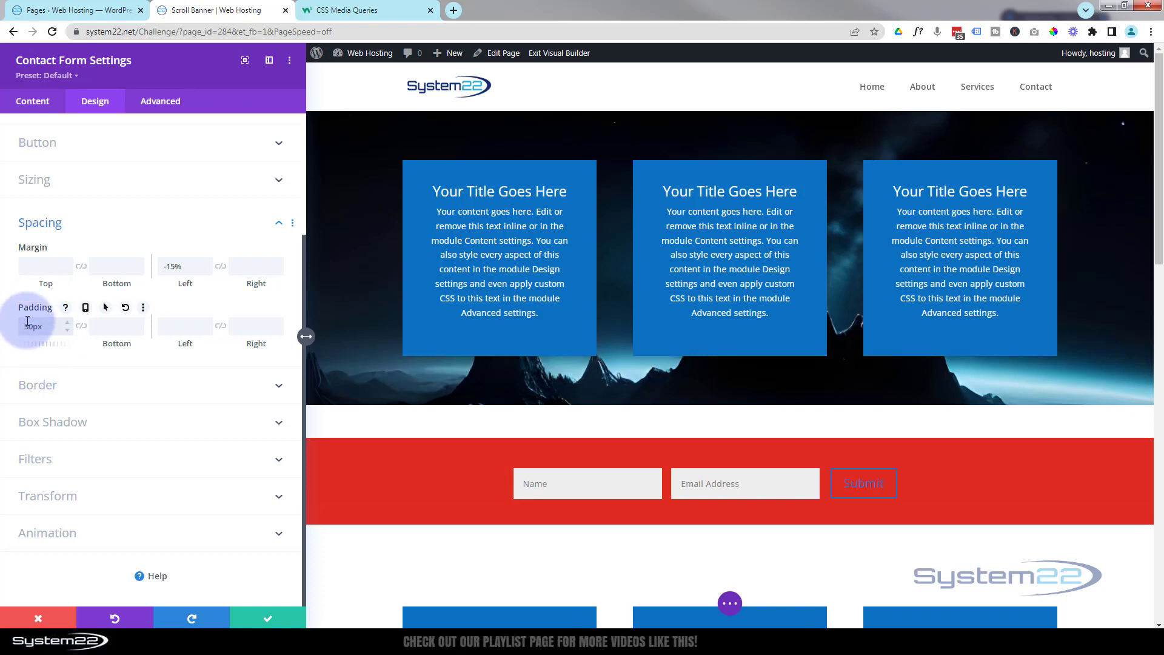
left_click_drag(25, 324, 31, 322)
type("2")
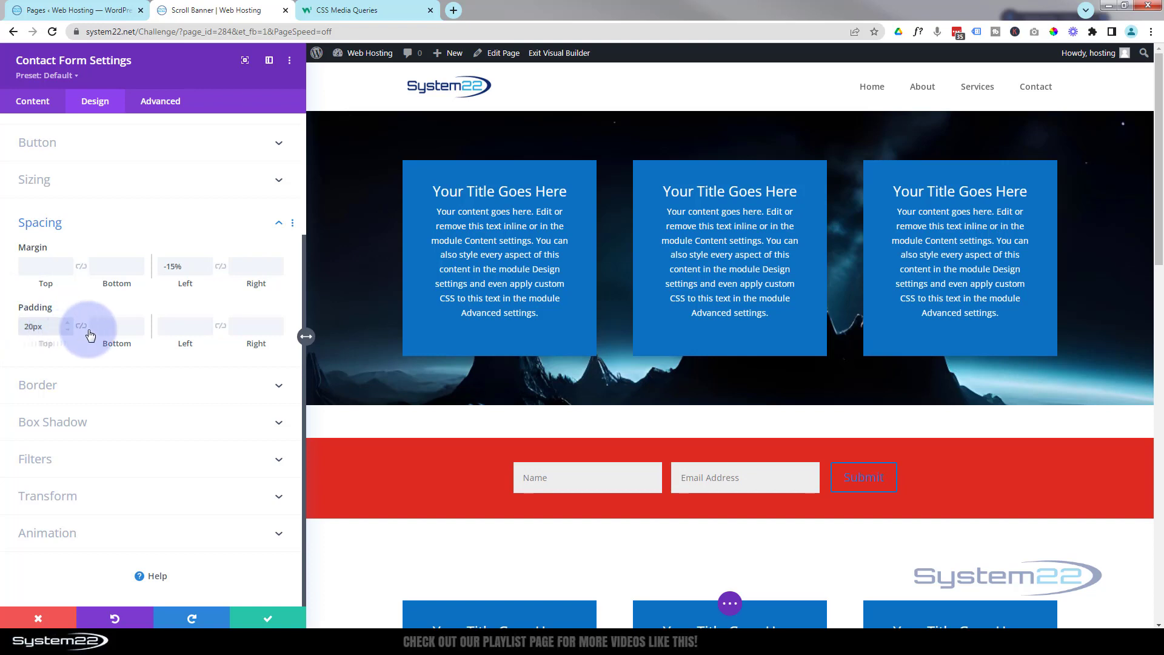
left_click(182, 326)
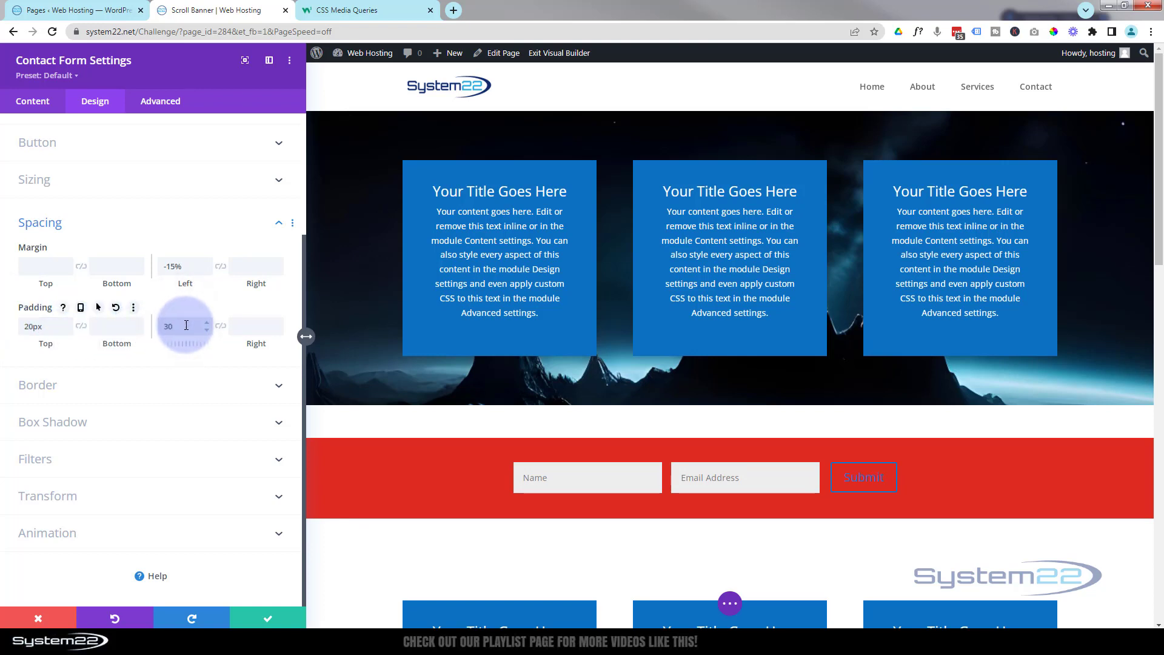
left_click(220, 326)
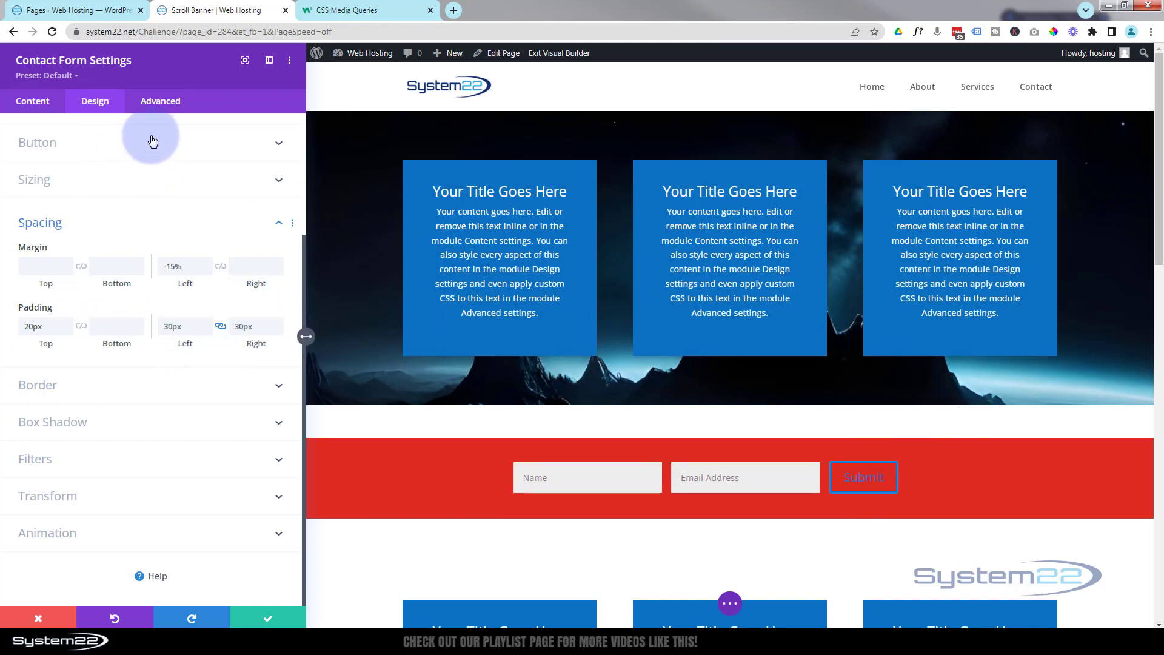
left_click(56, 141)
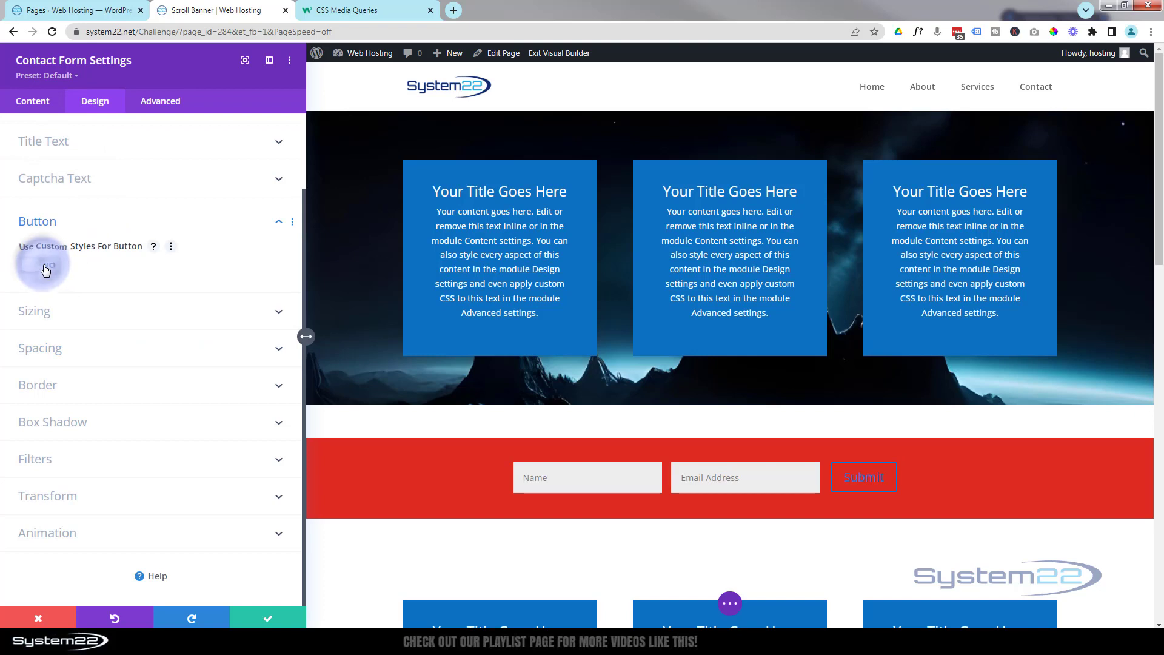
- Enable custom Submit button styles with white text, black background and black border
left_click(46, 266)
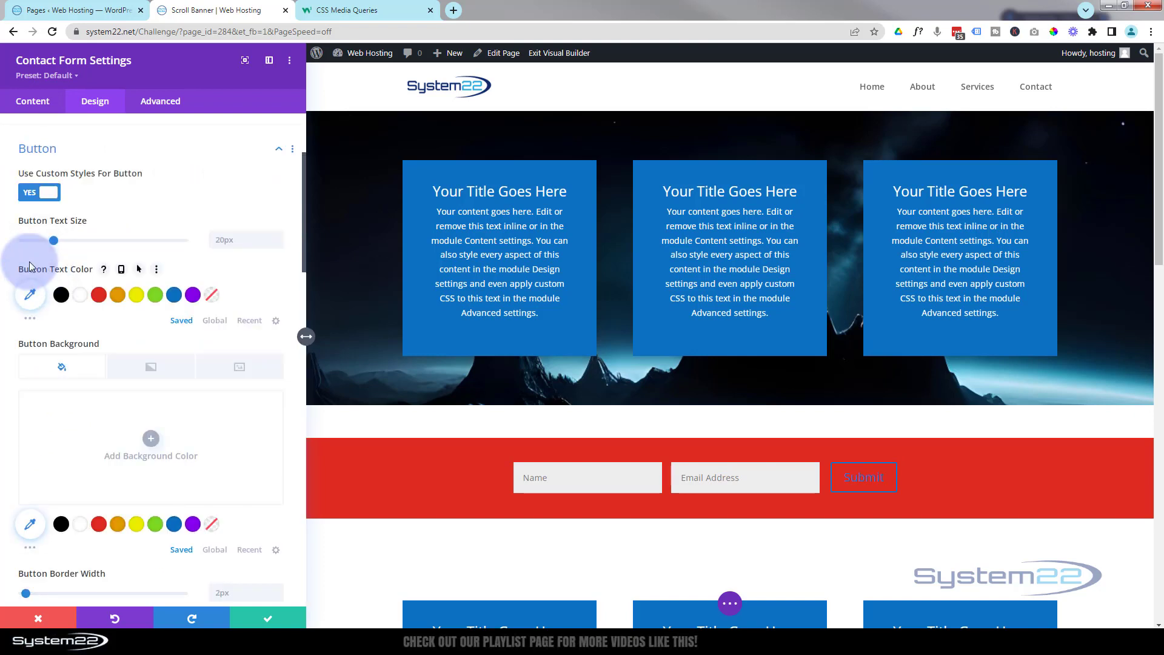
left_click(83, 296)
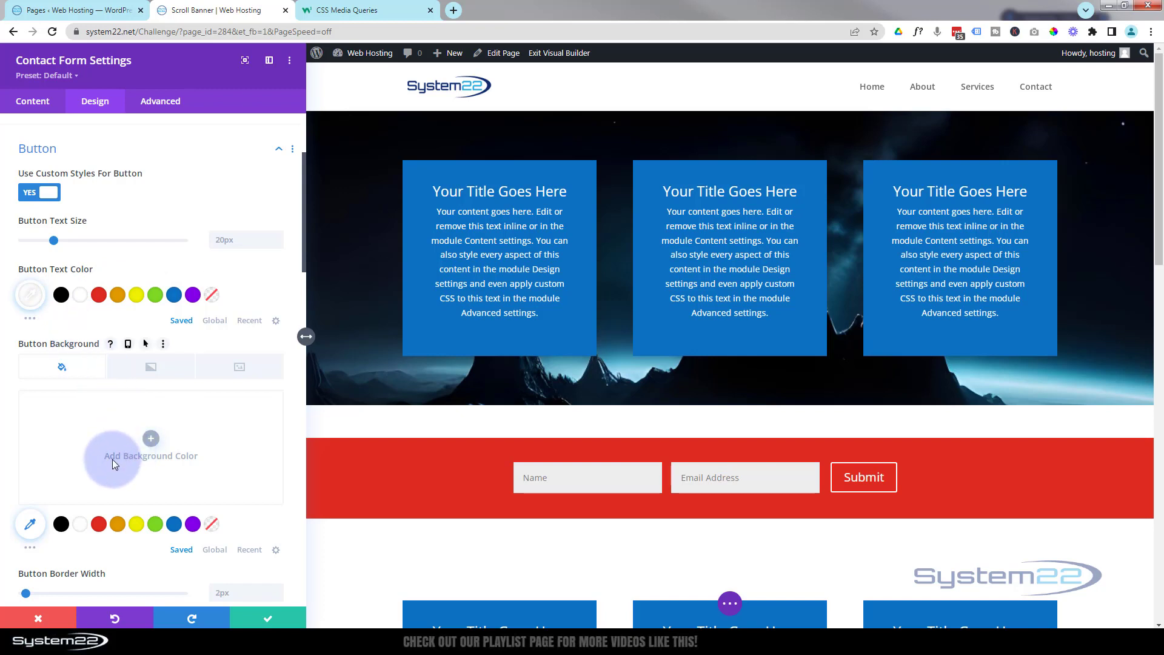
left_click(61, 525)
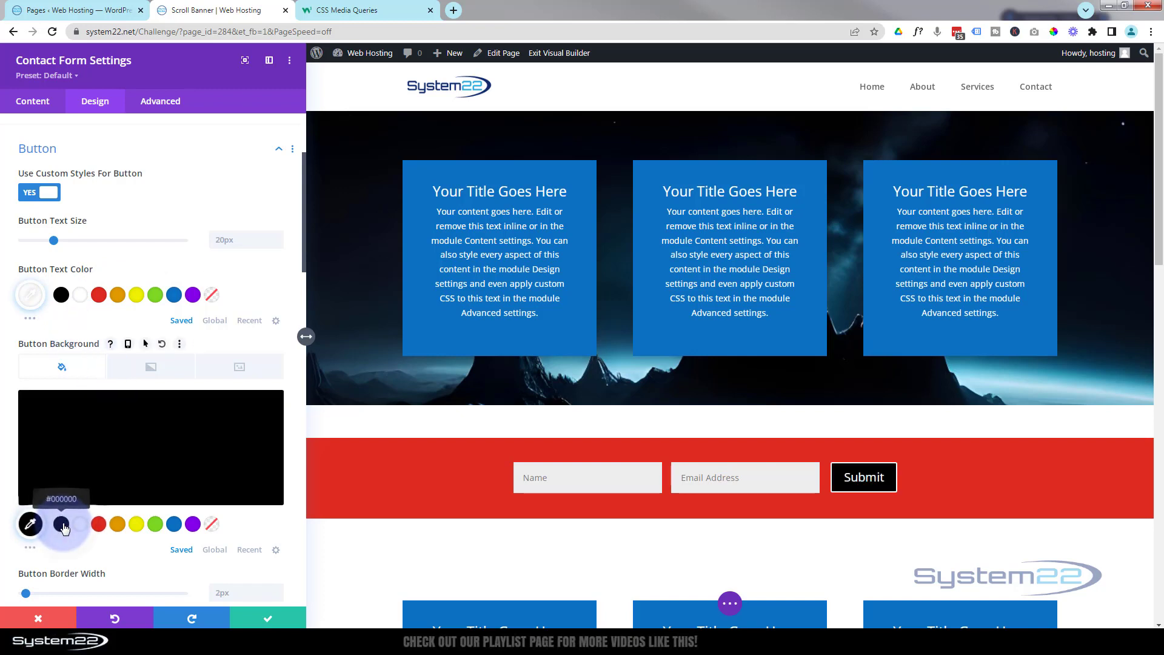
scroll(116, 473, "down", 1)
scroll(117, 475, "down", 2)
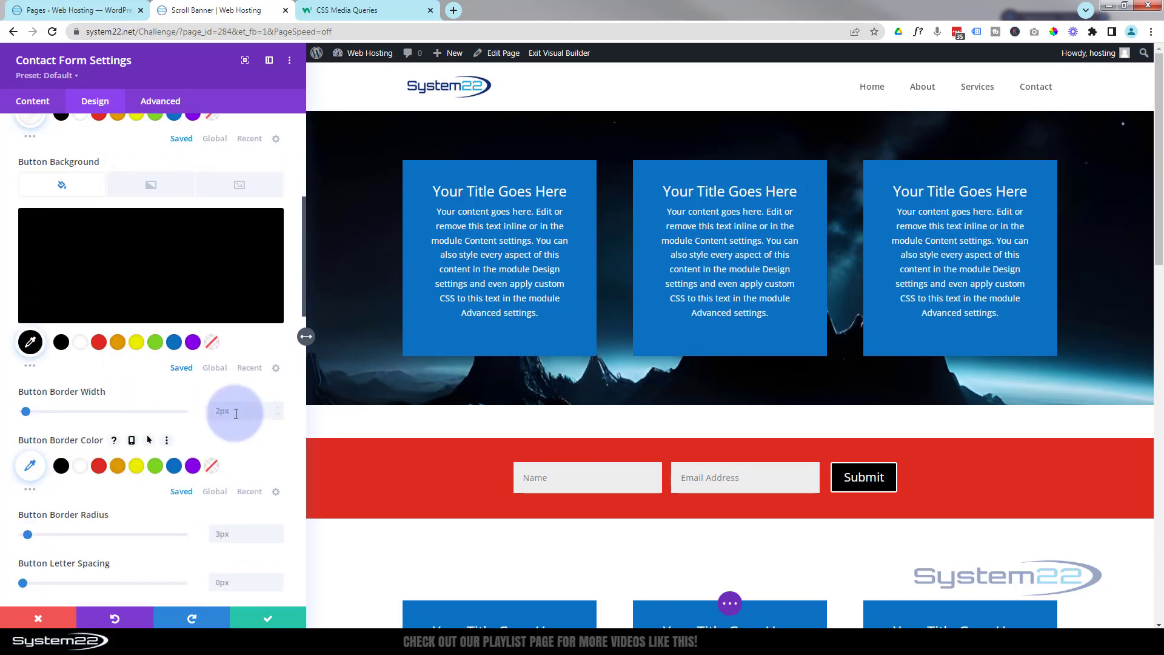
left_click(61, 465)
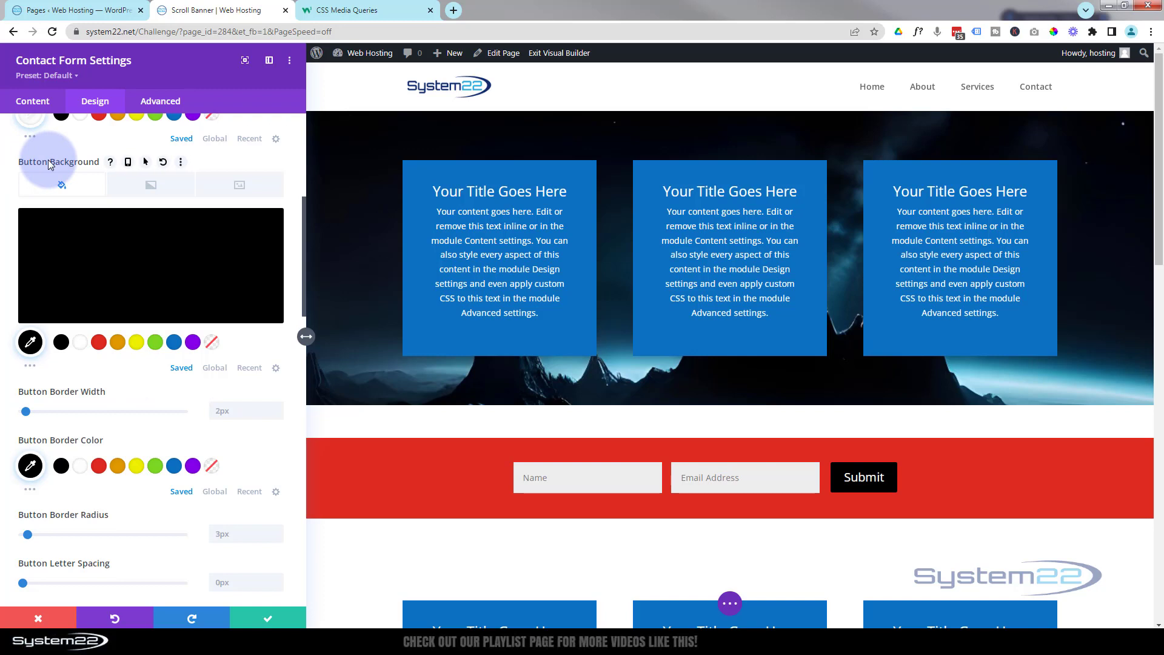
- Make the Submit button turn red with a white border on hover, then return to normal colours
left_click(145, 162)
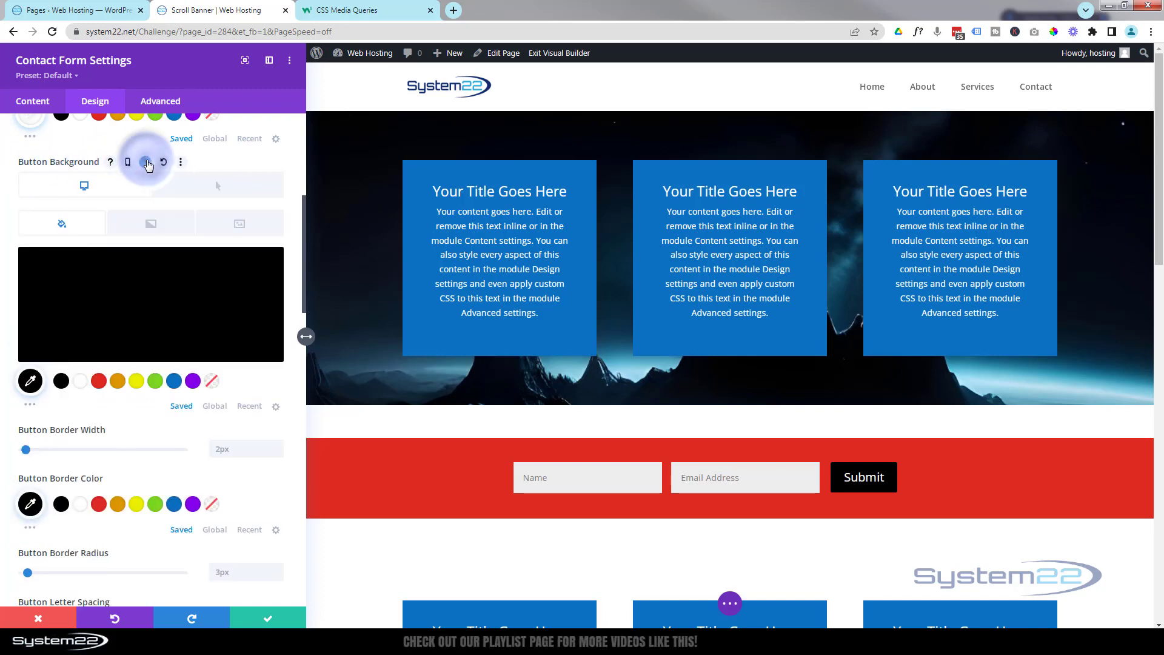
left_click(198, 194)
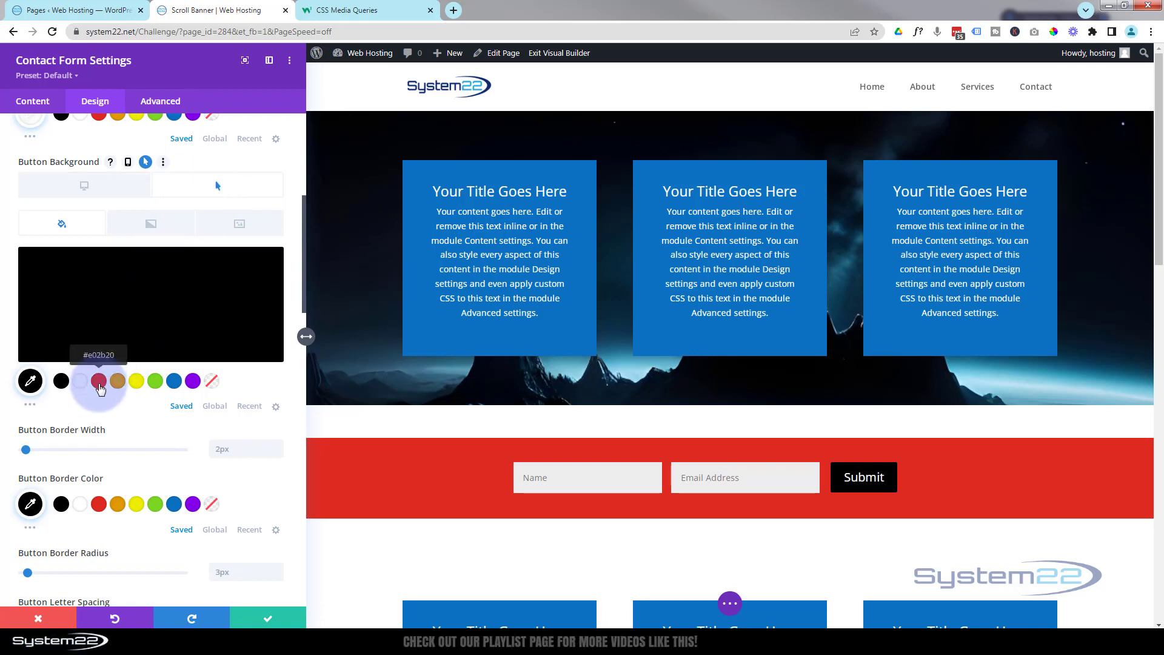
left_click(98, 382)
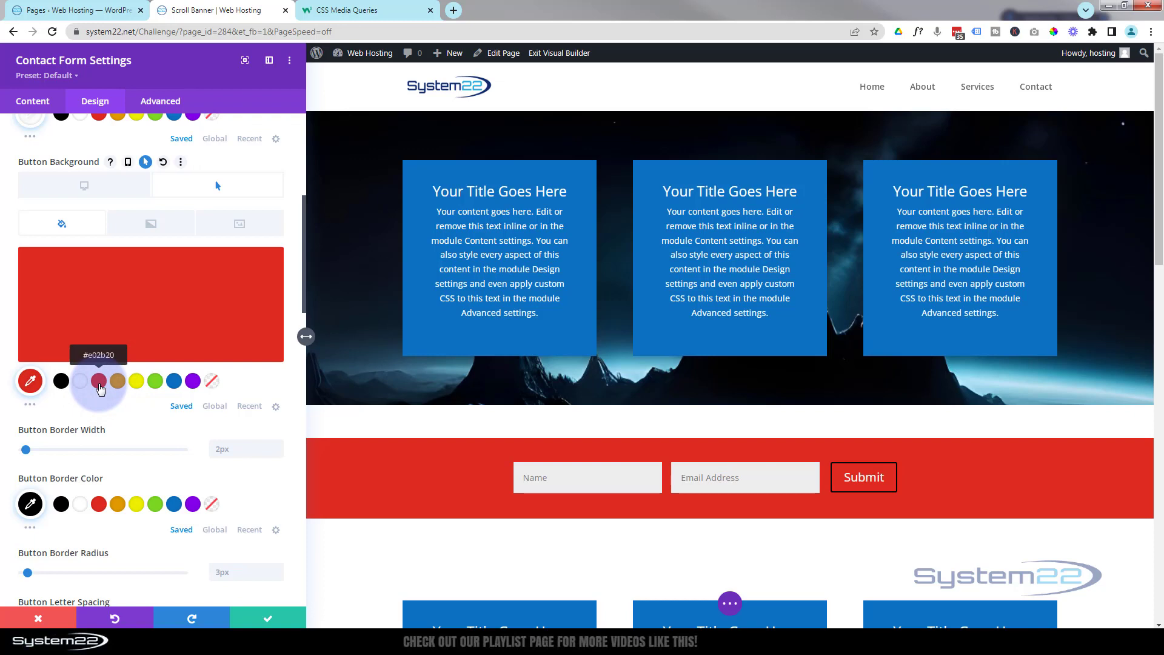
scroll(121, 425, "down", 1)
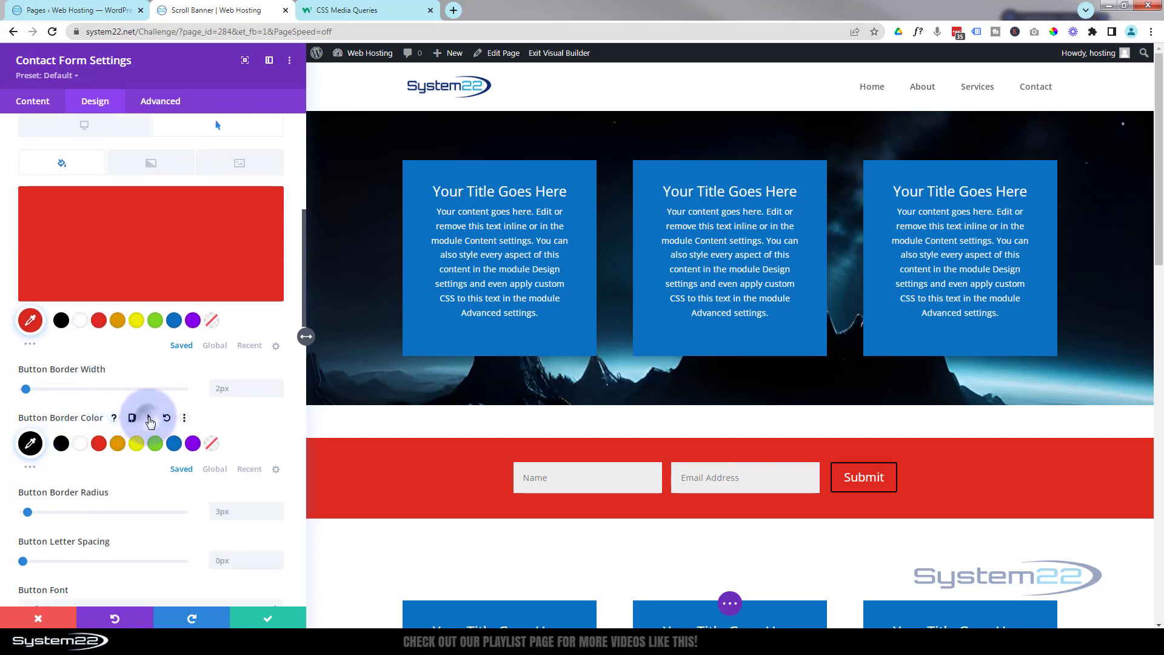
left_click(149, 420)
left_click(216, 440)
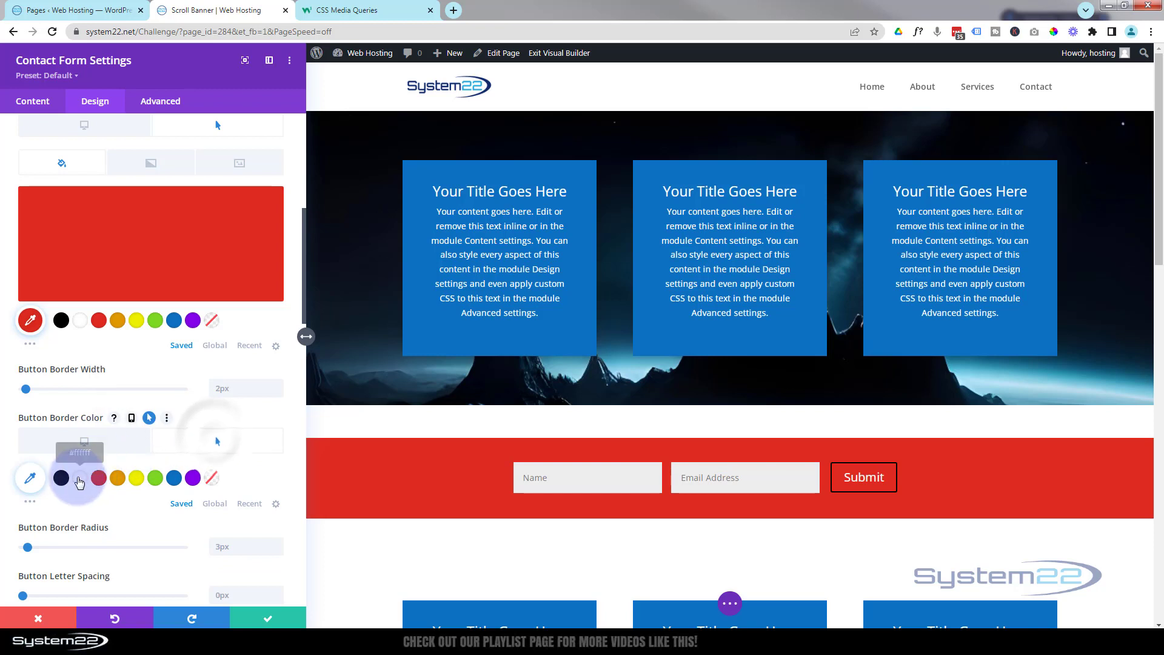
left_click(79, 479)
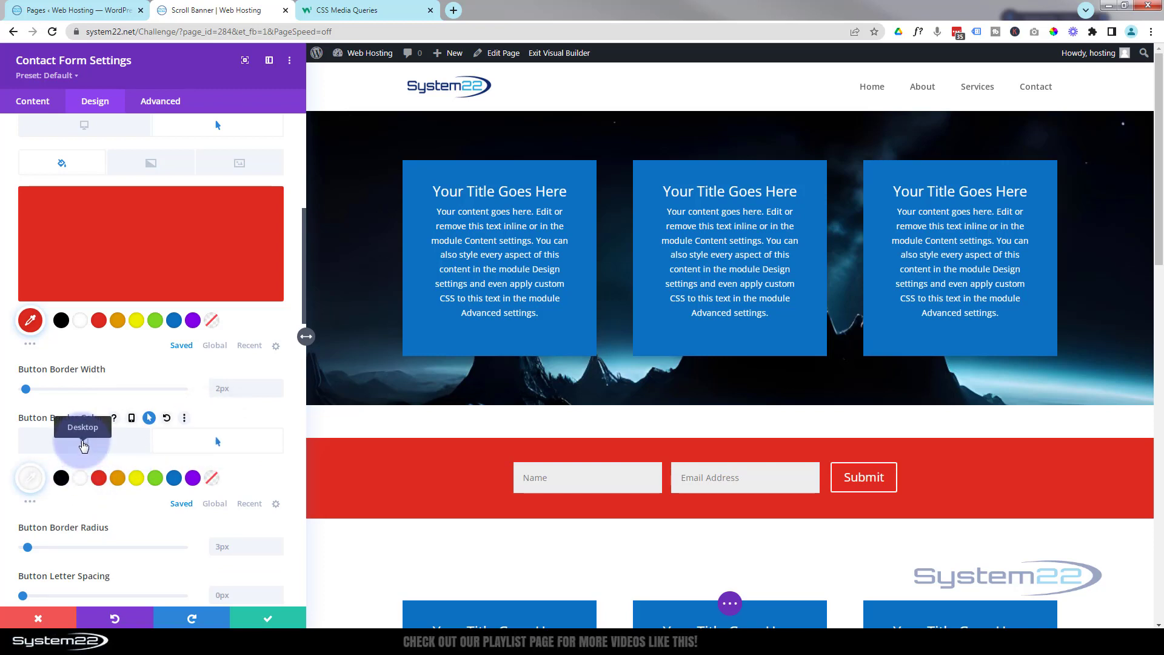
left_click(82, 444)
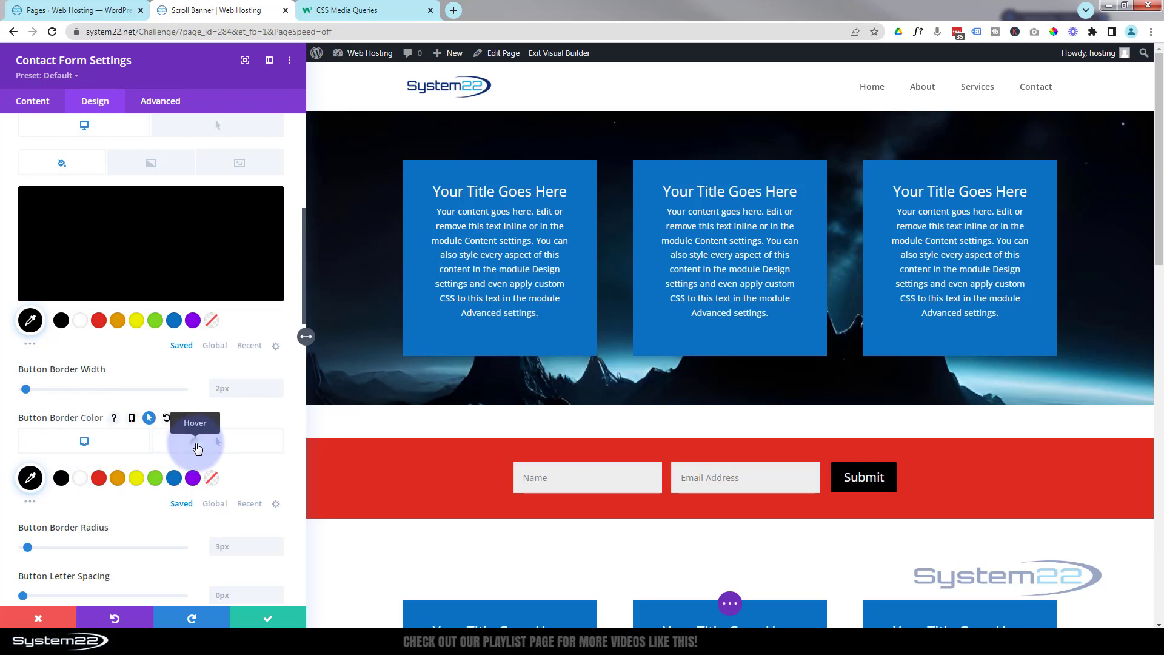
left_click(197, 449)
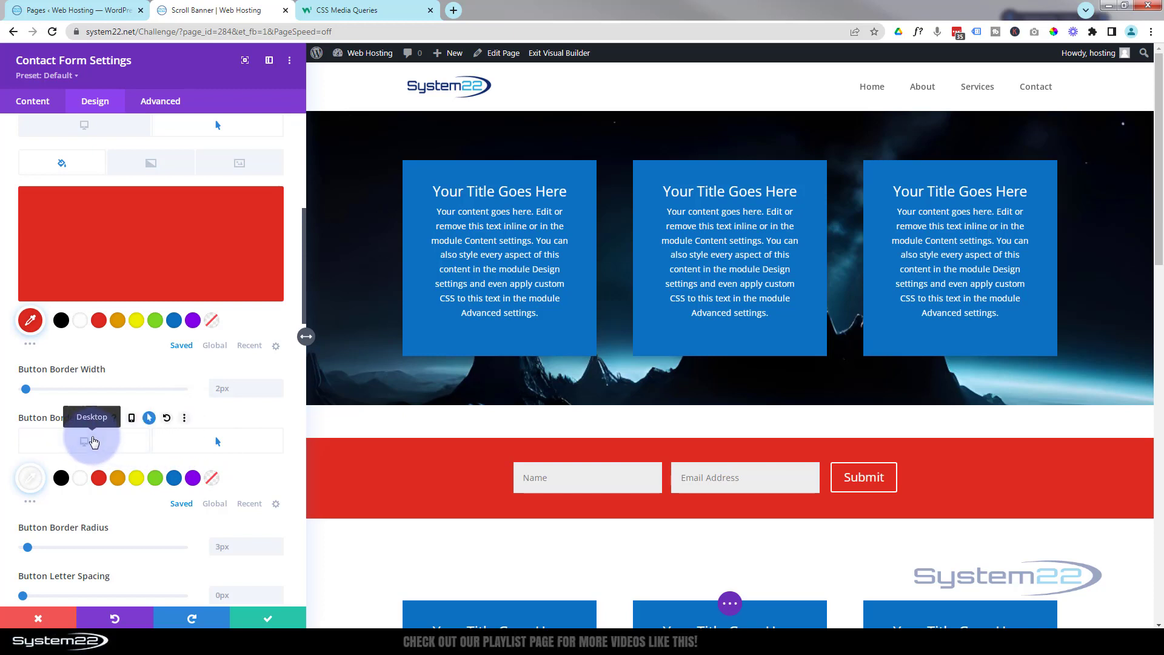
left_click(91, 447)
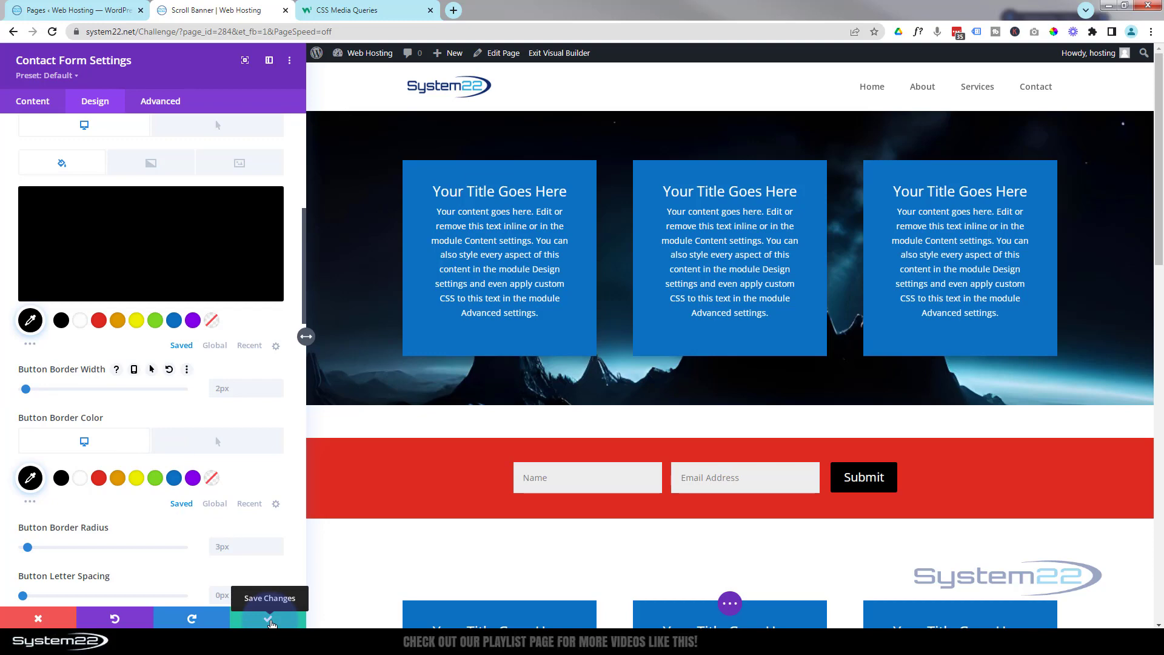
- Save the contact form styling and preview the page in Tablet View
left_click(272, 623)
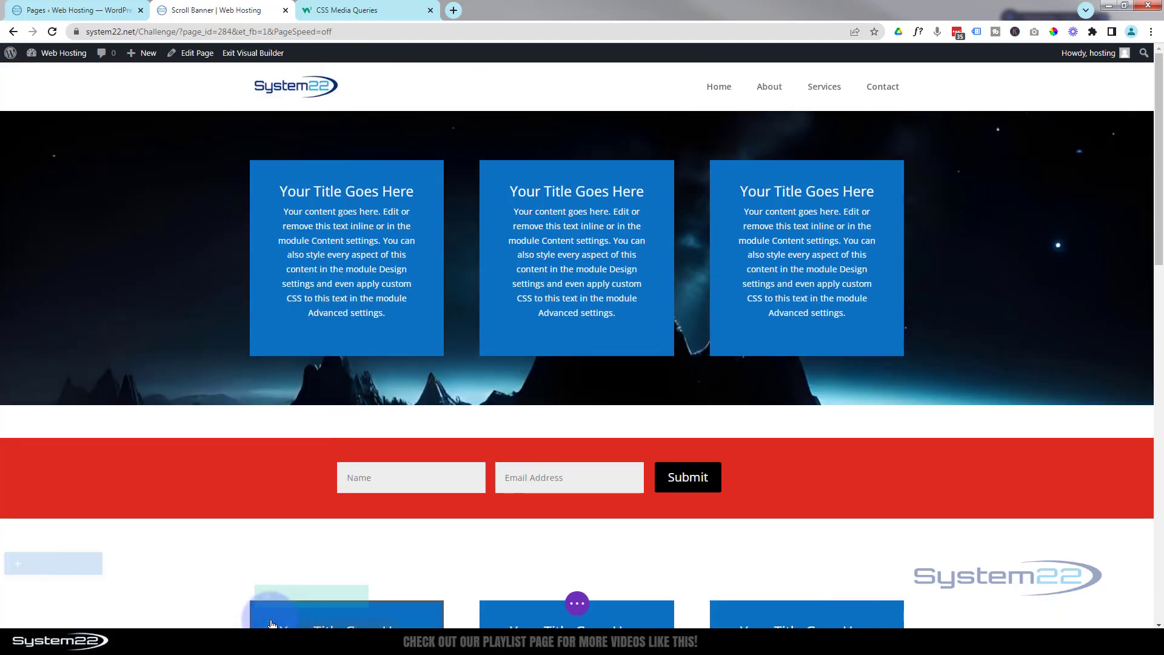
left_click(458, 406)
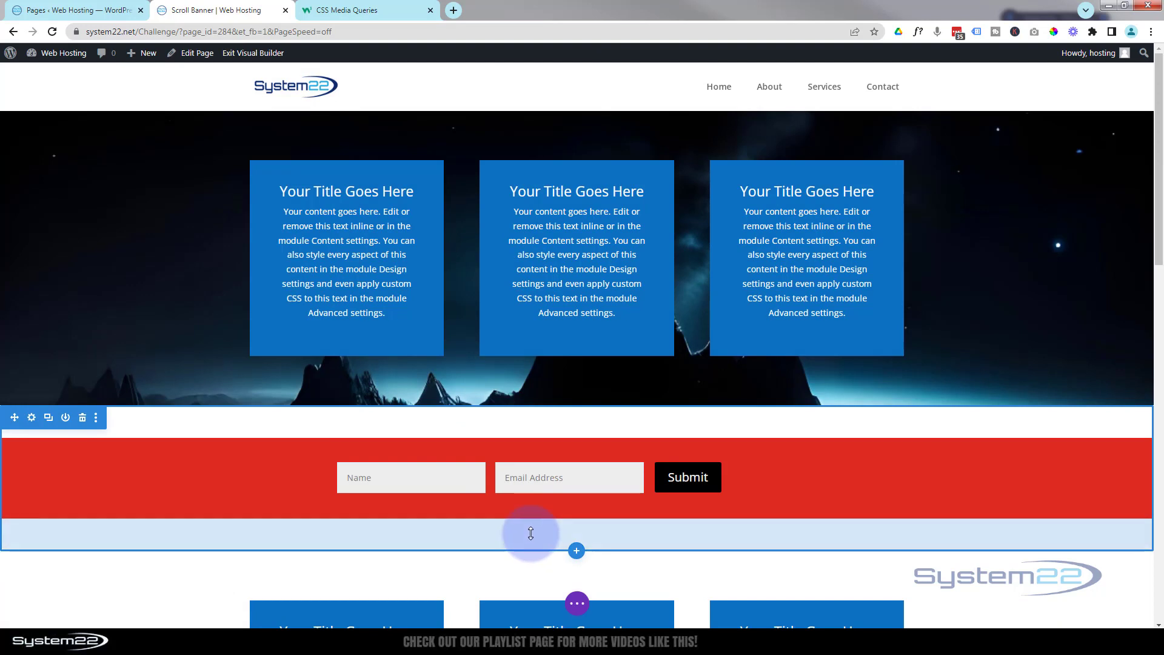
left_click(576, 604)
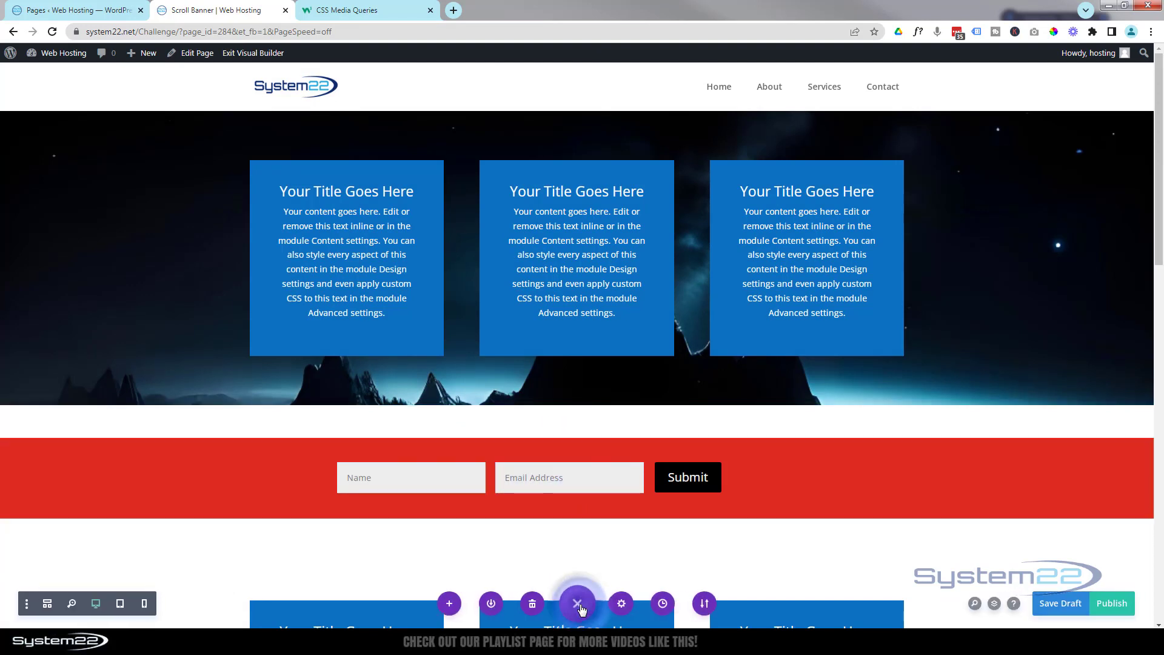
left_click(121, 603)
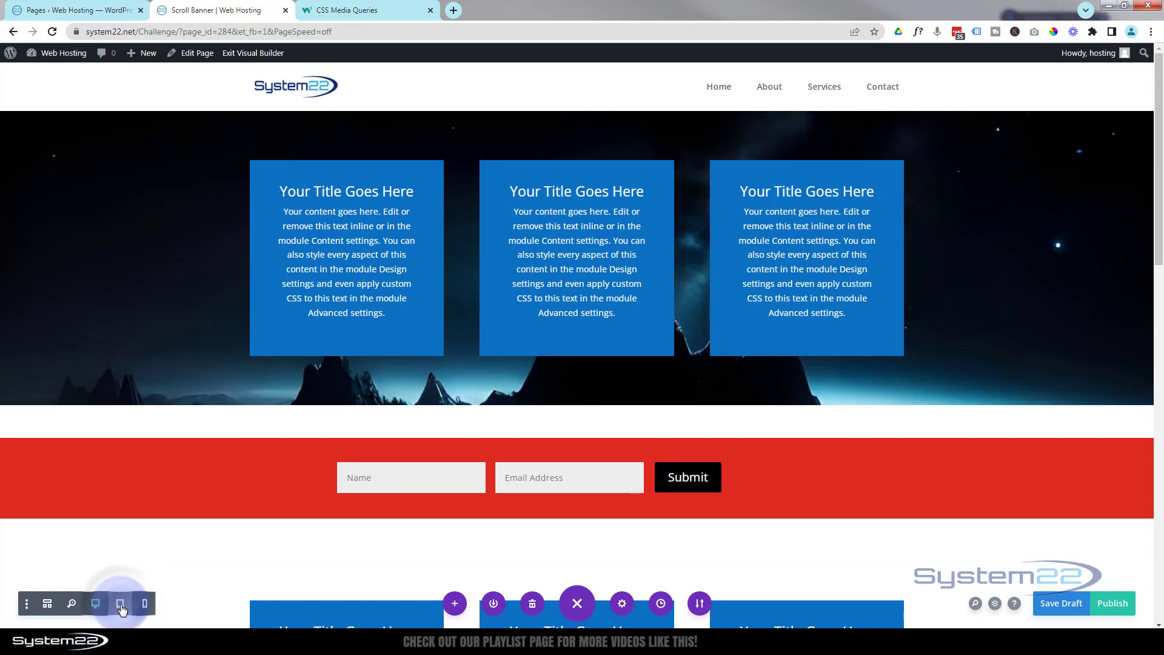
left_click(121, 607)
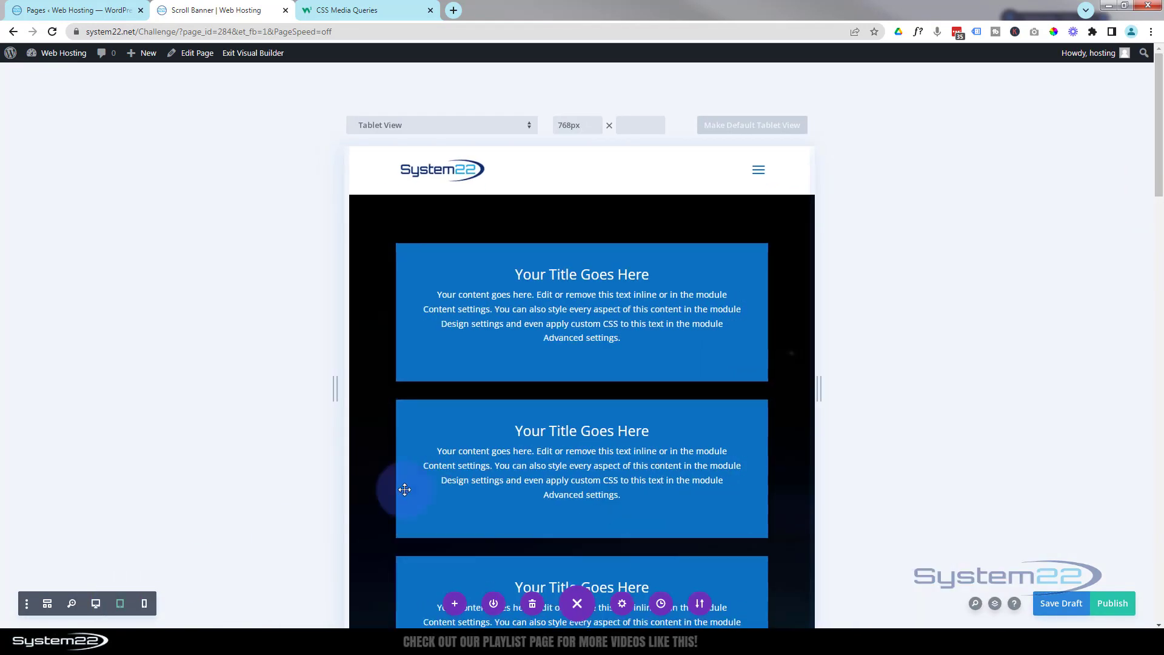
- Check the red form row in Phone View, then switch back to Desktop View
scroll(515, 412, "down", 2)
scroll(515, 408, "down", 2)
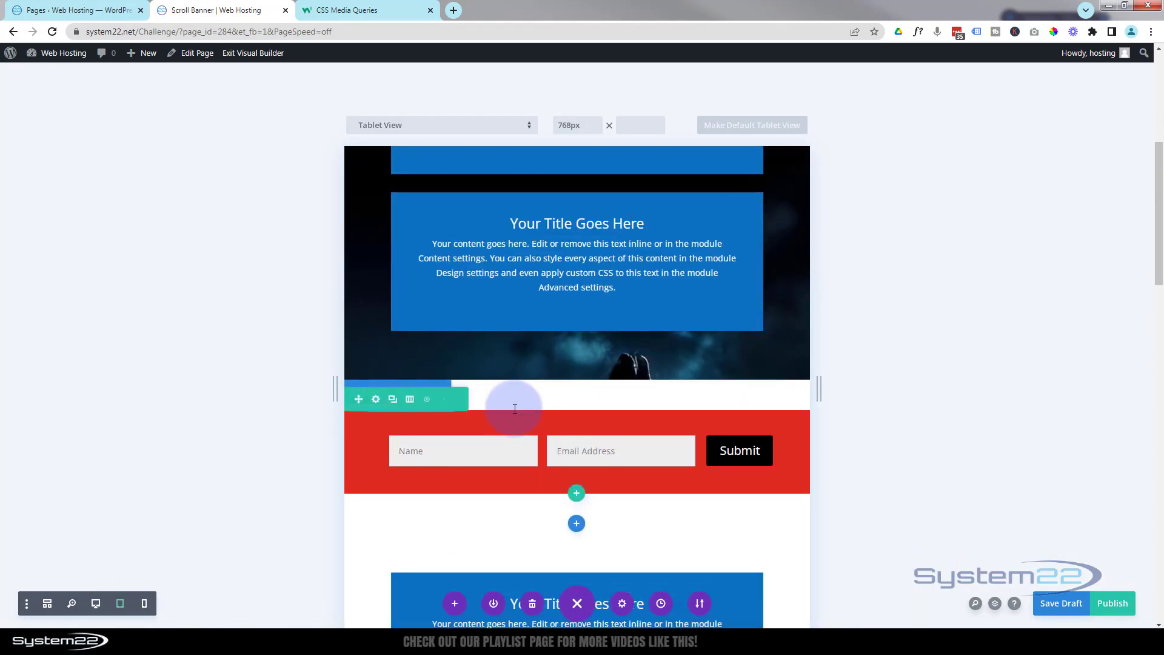
left_click(145, 607)
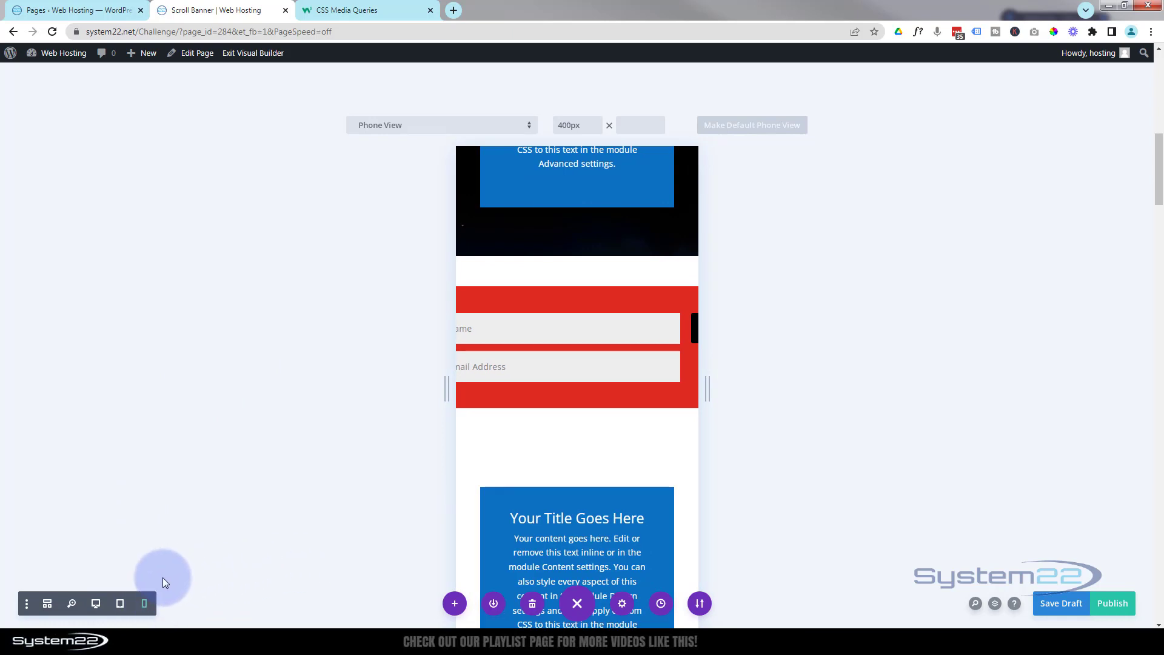
left_click(96, 604)
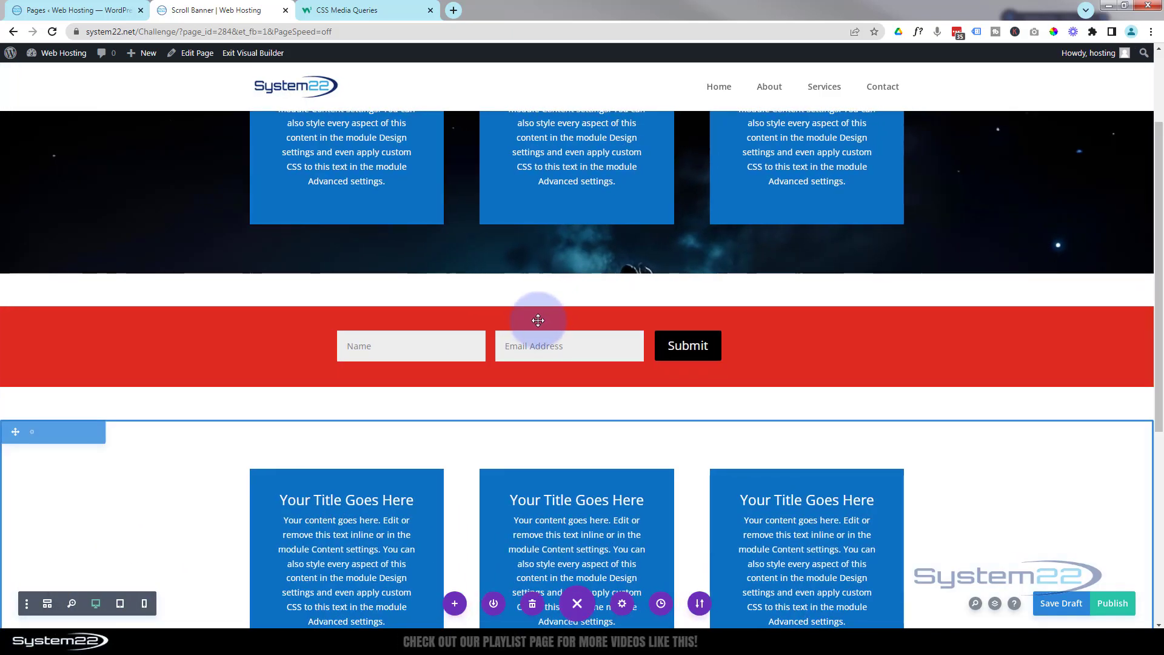
- Set the contact form's success message to 'Message Sent!'
mouse_move(484, 355)
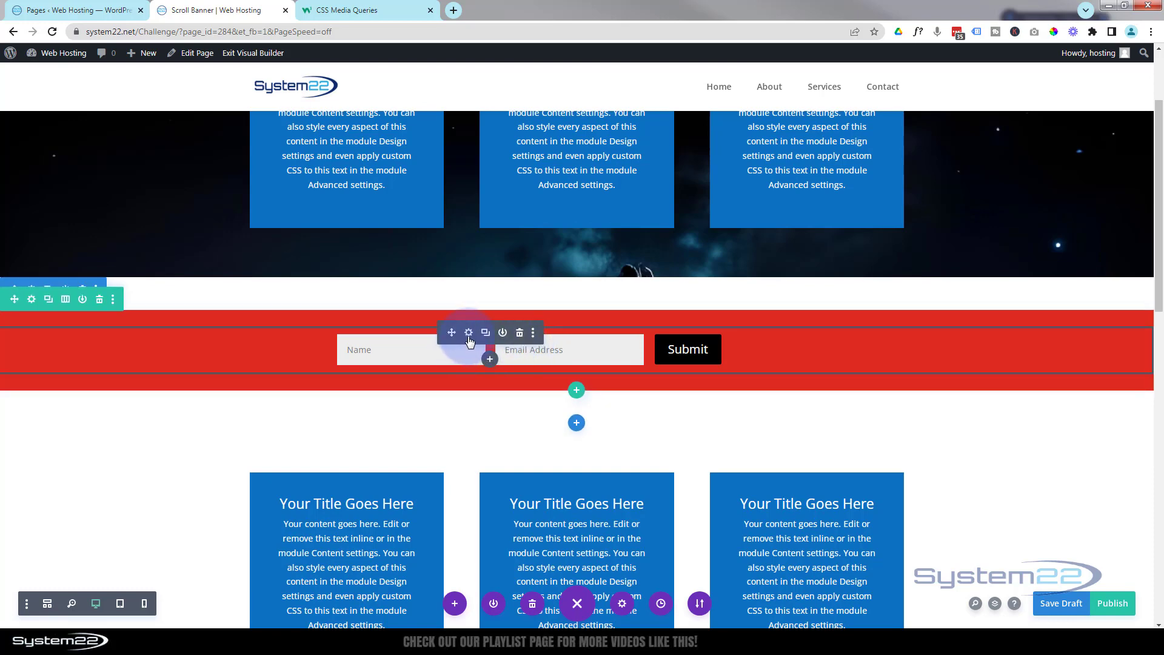
left_click(469, 332)
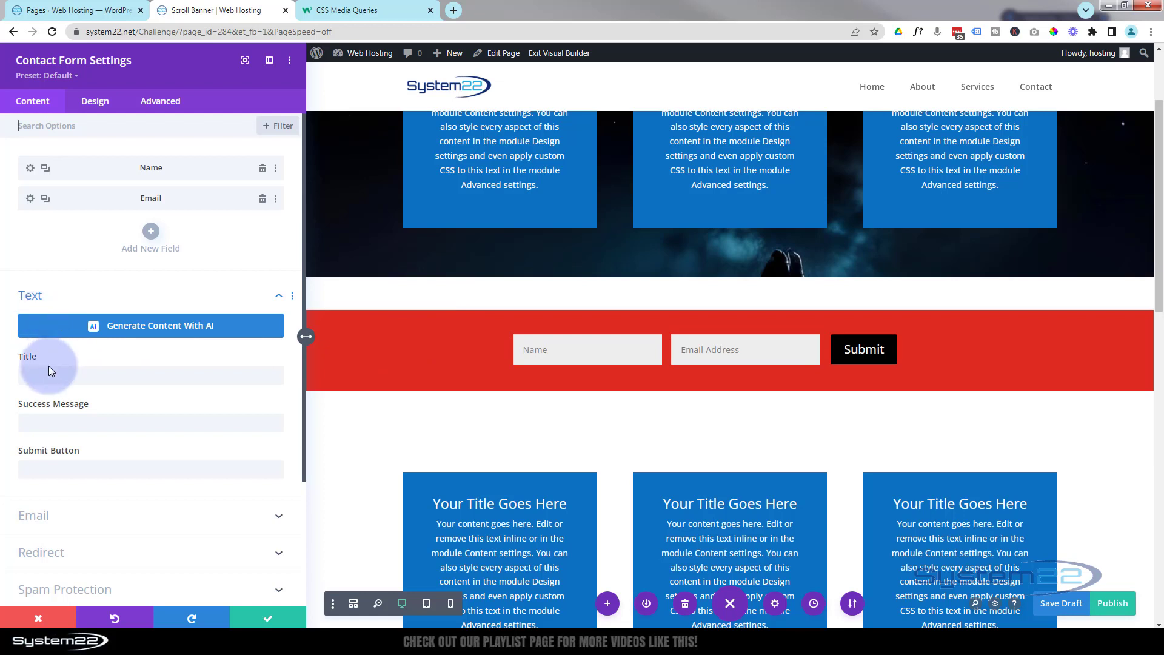
left_click(54, 419)
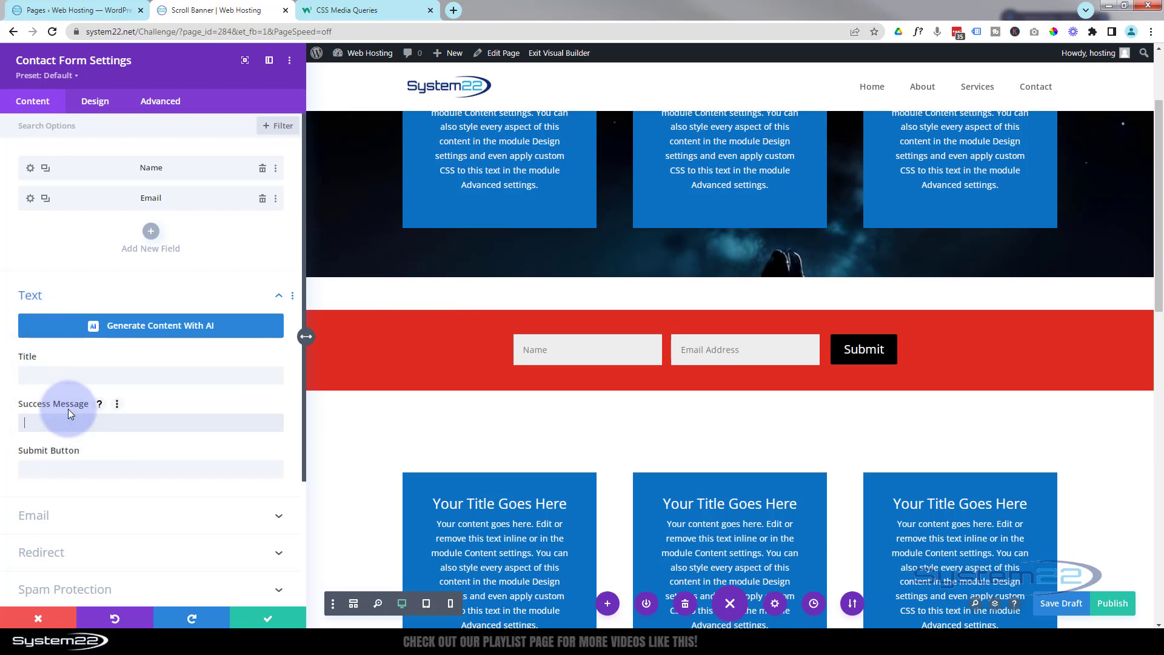
type("Message Sent!")
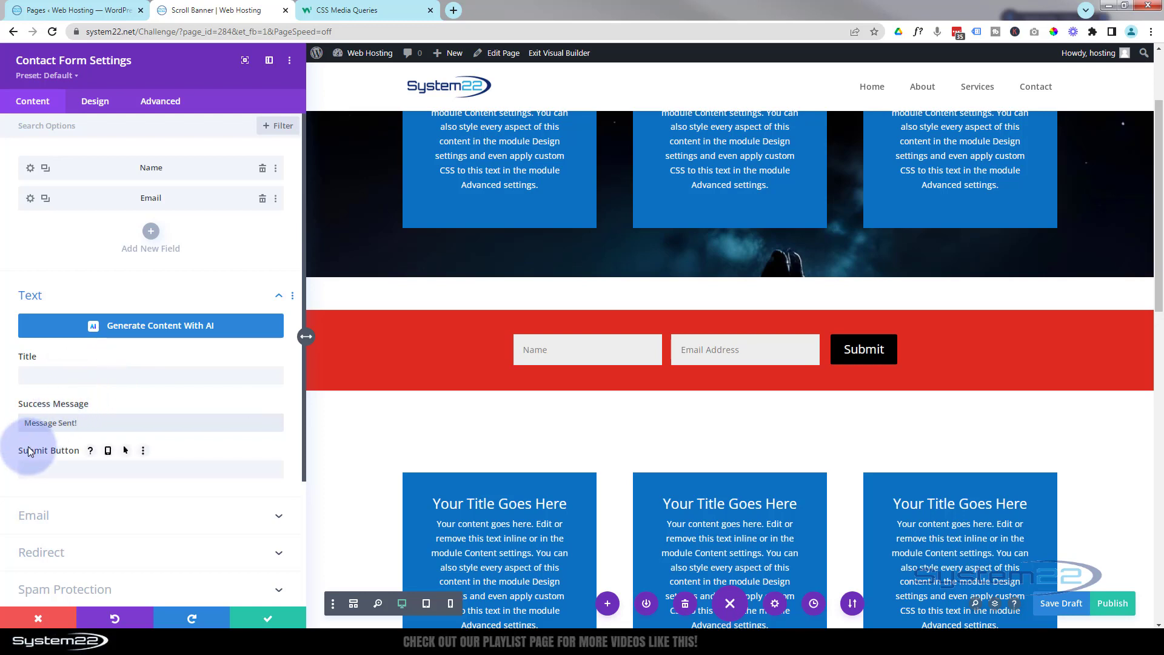
left_click(64, 472)
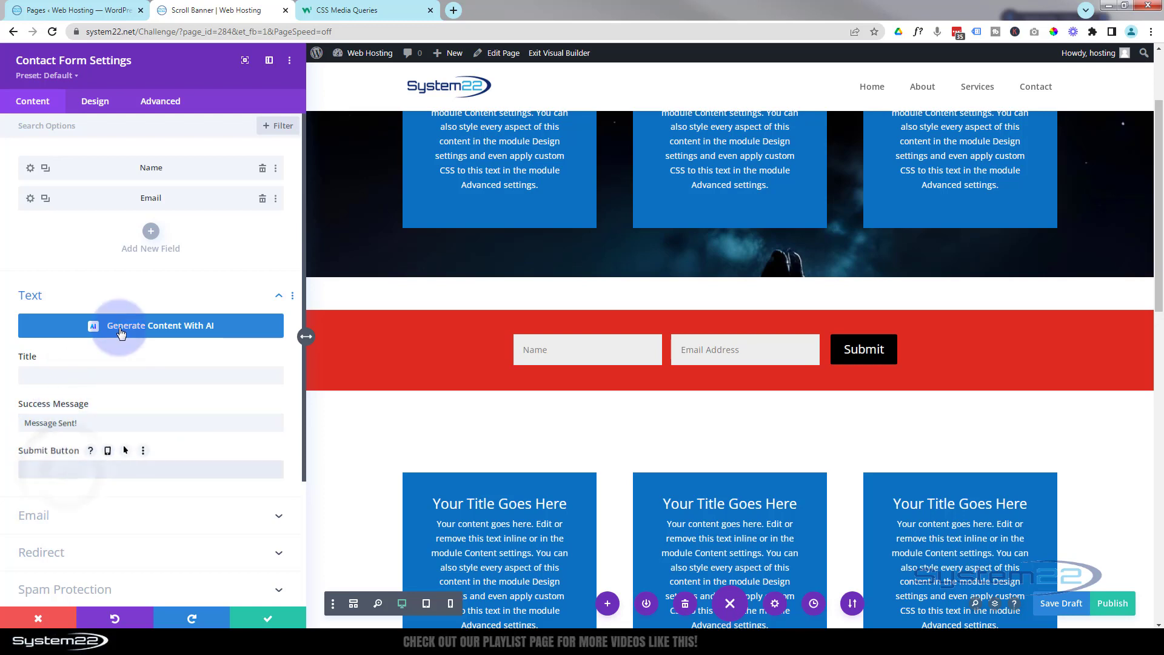
- Enter the recipient e-mail address in the form's Email options
scroll(121, 333, "down", 3)
left_click(143, 355)
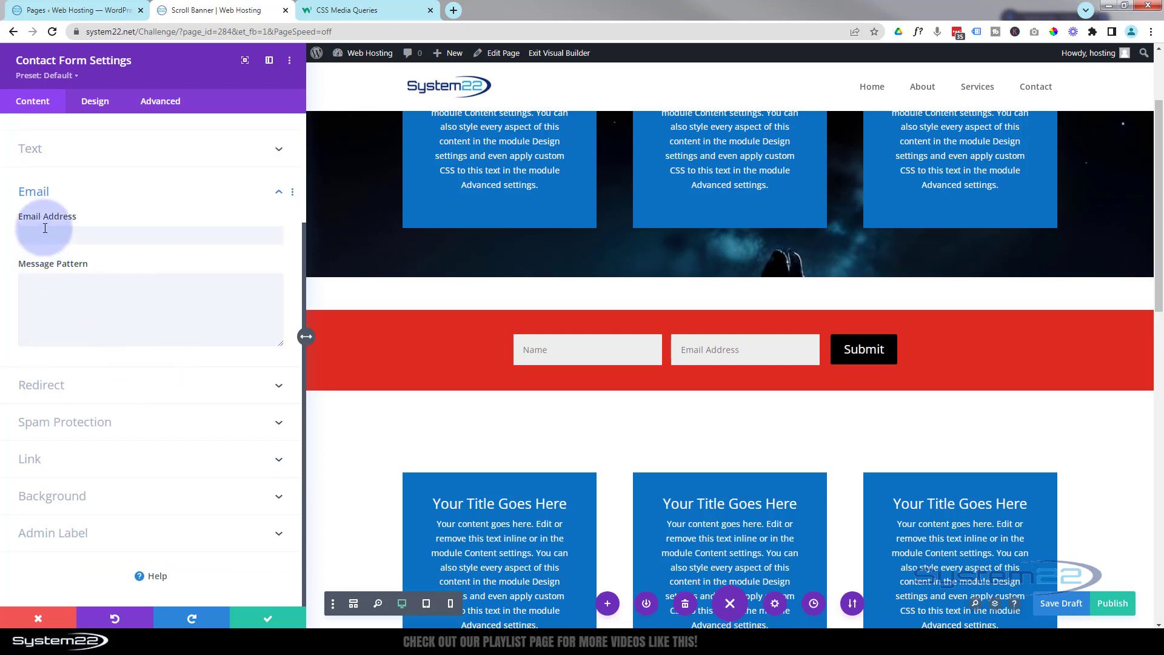
left_click(45, 228)
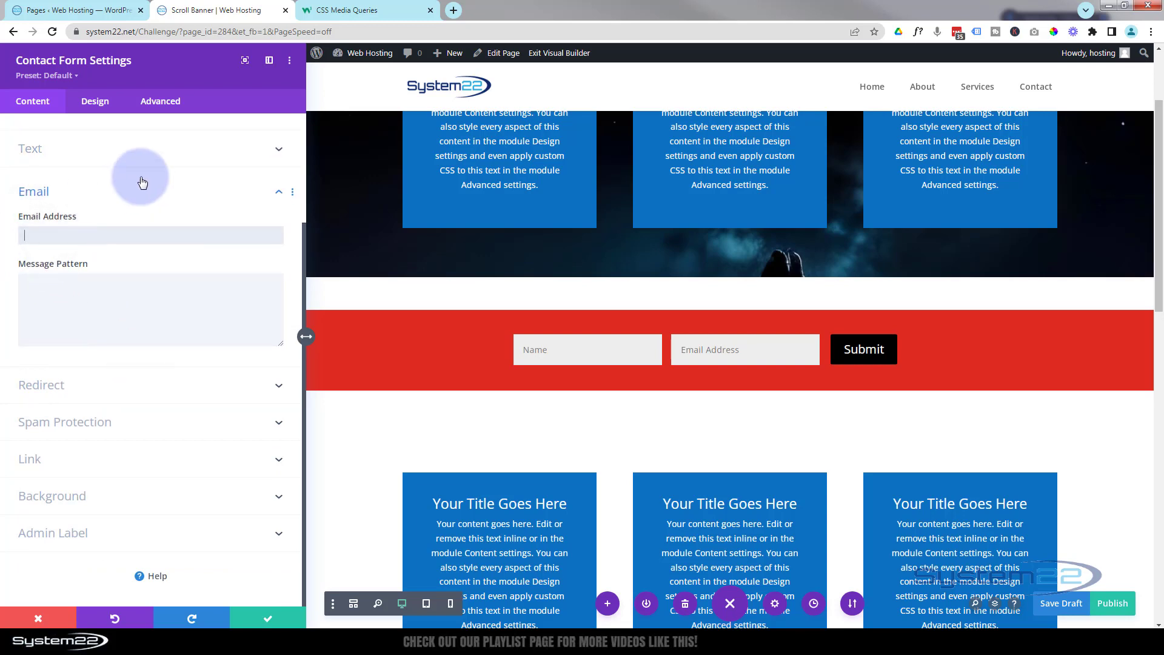
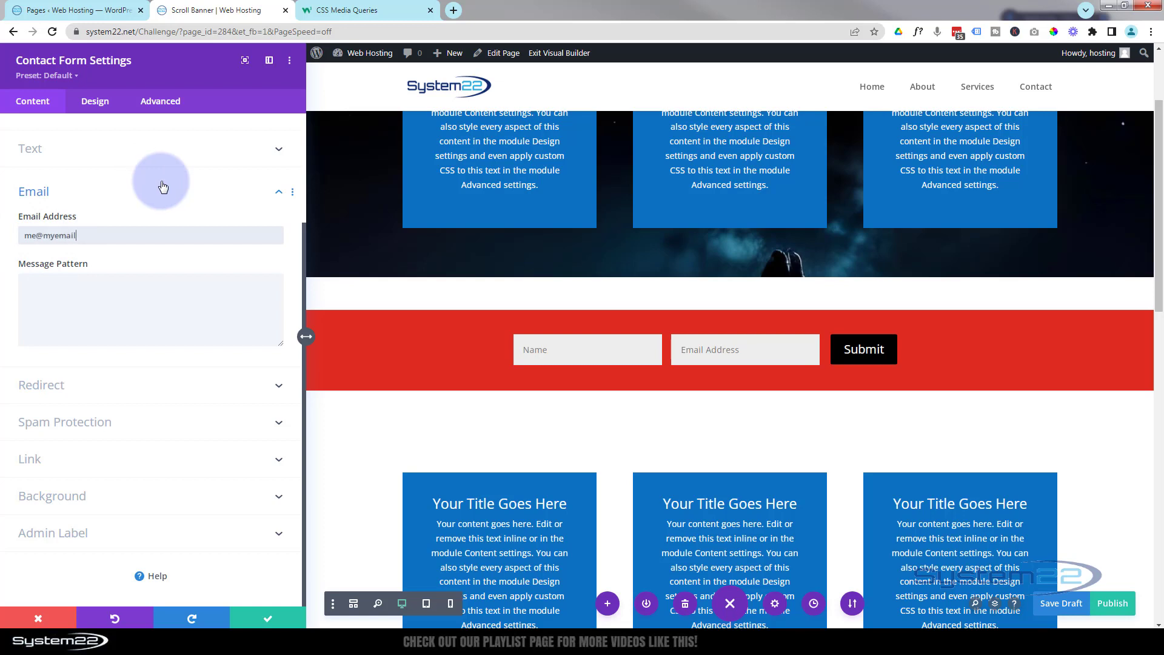
left_click(119, 298)
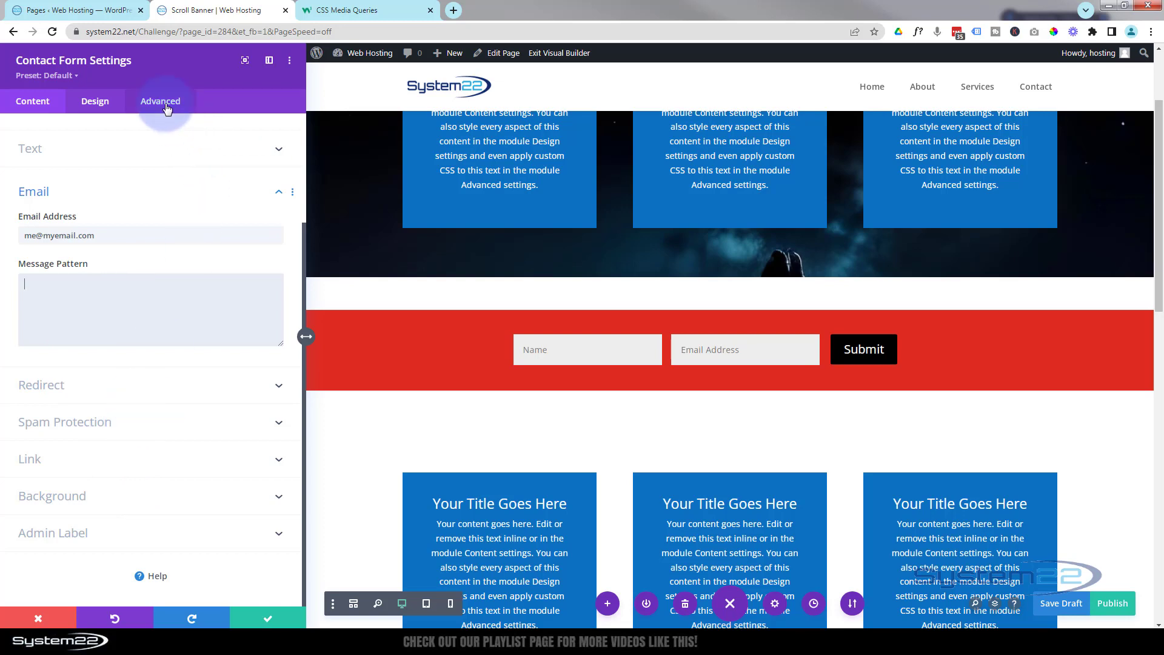
left_click(160, 102)
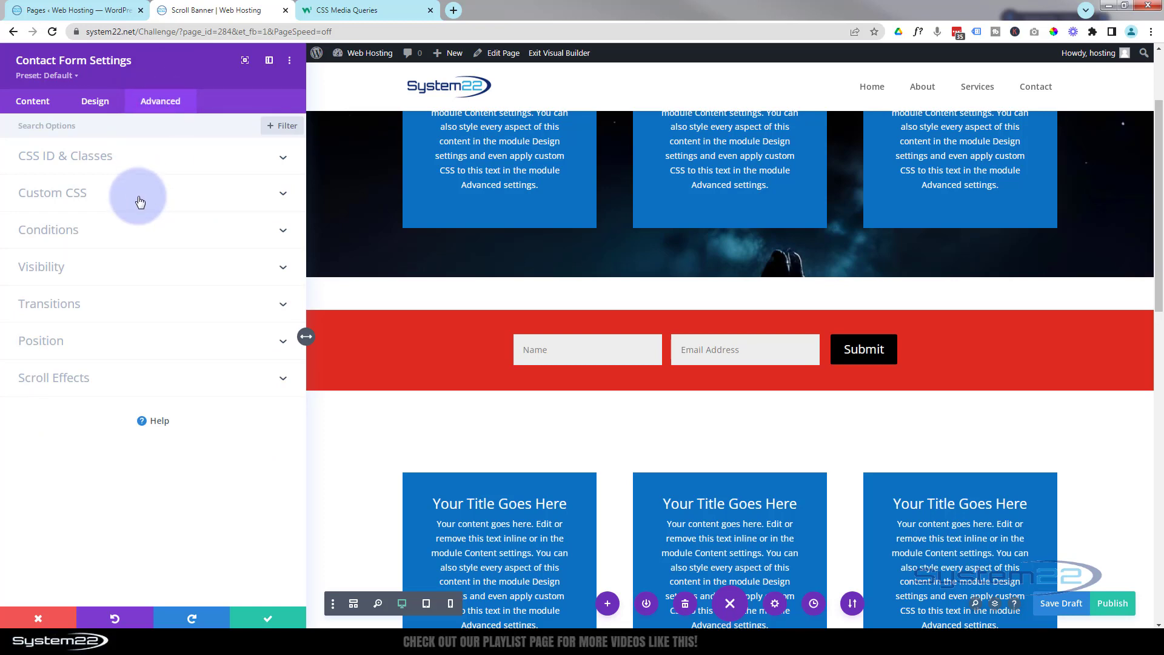
left_click(139, 195)
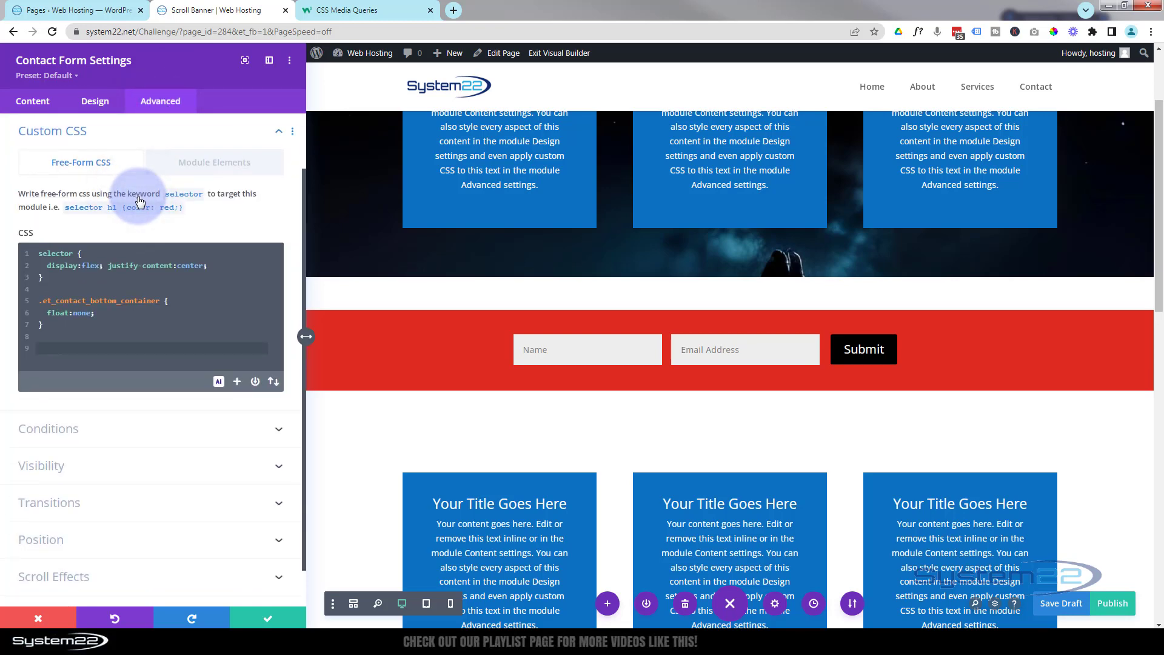
left_click(450, 603)
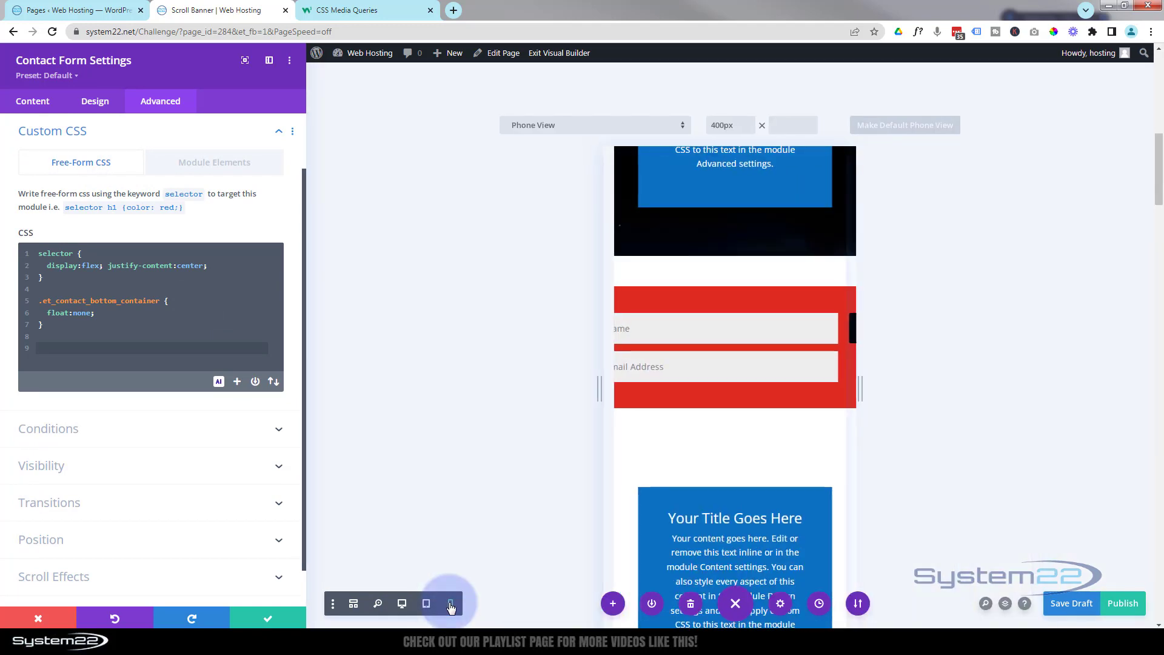
left_click(49, 359)
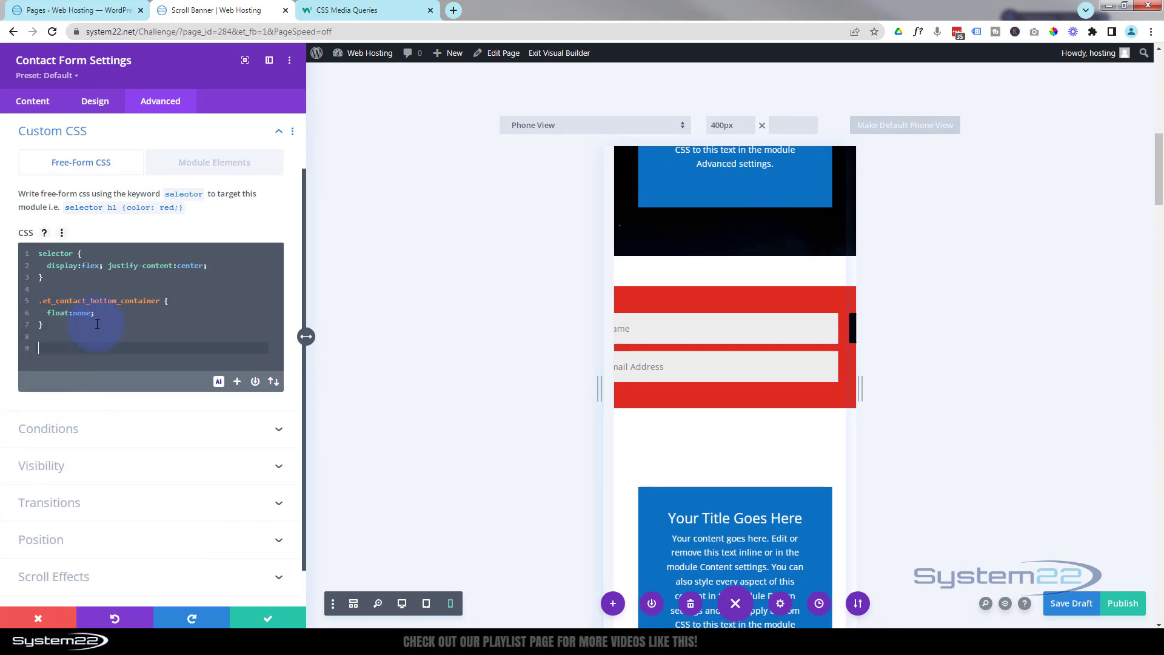
type("@media")
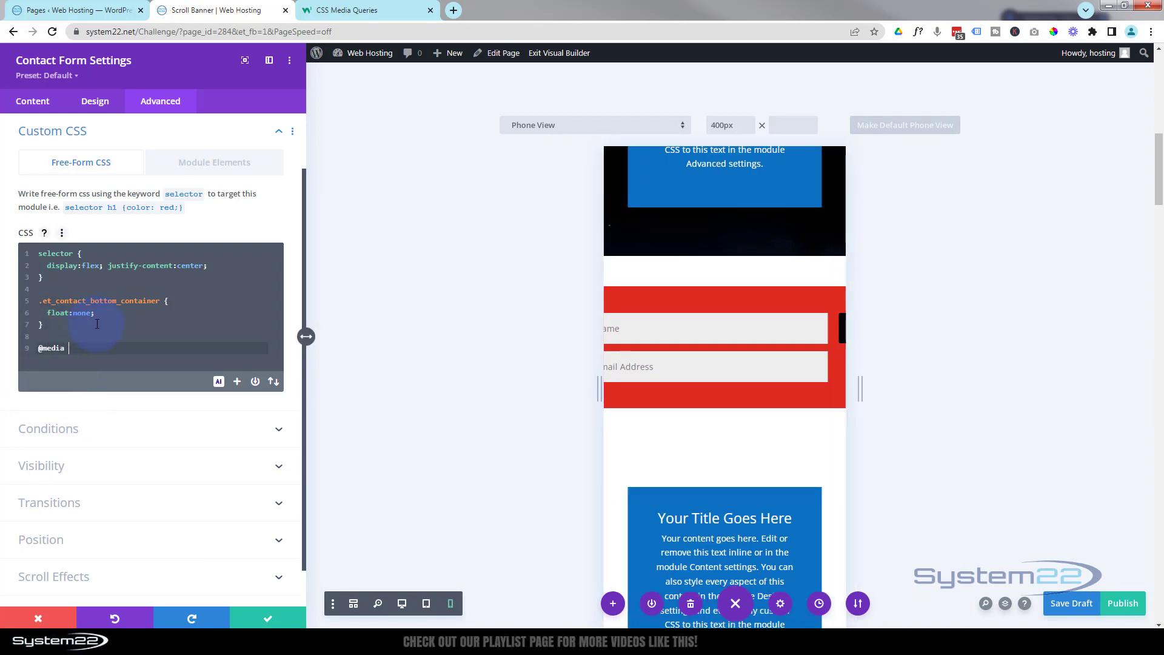
type(" screen and (max")
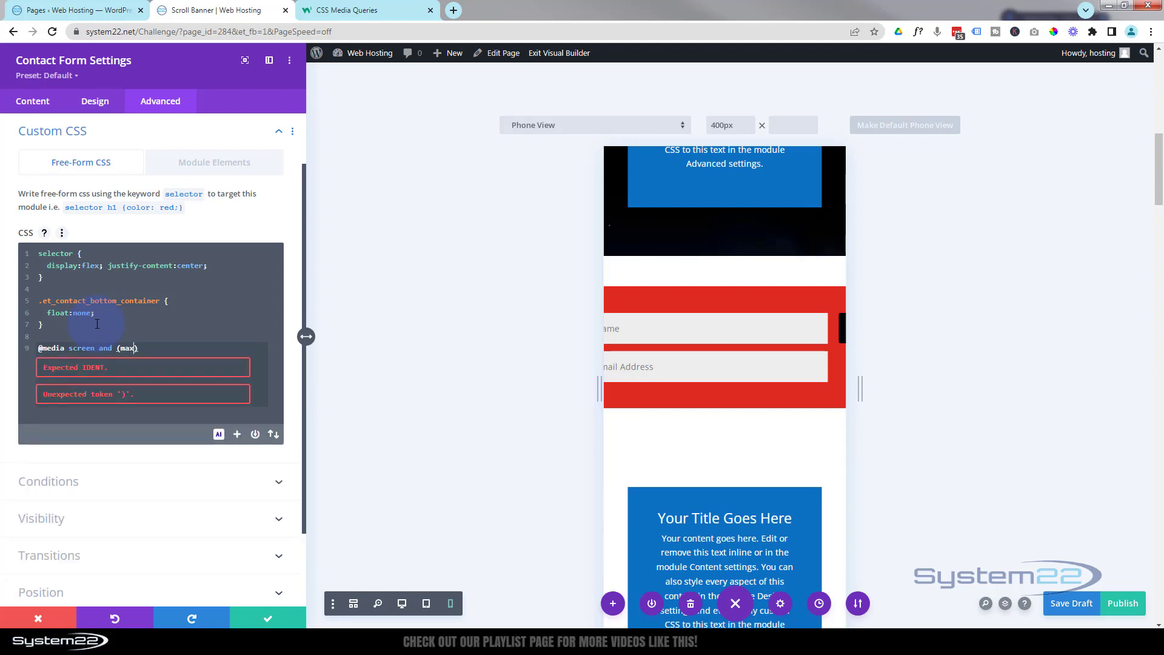
type("-width")
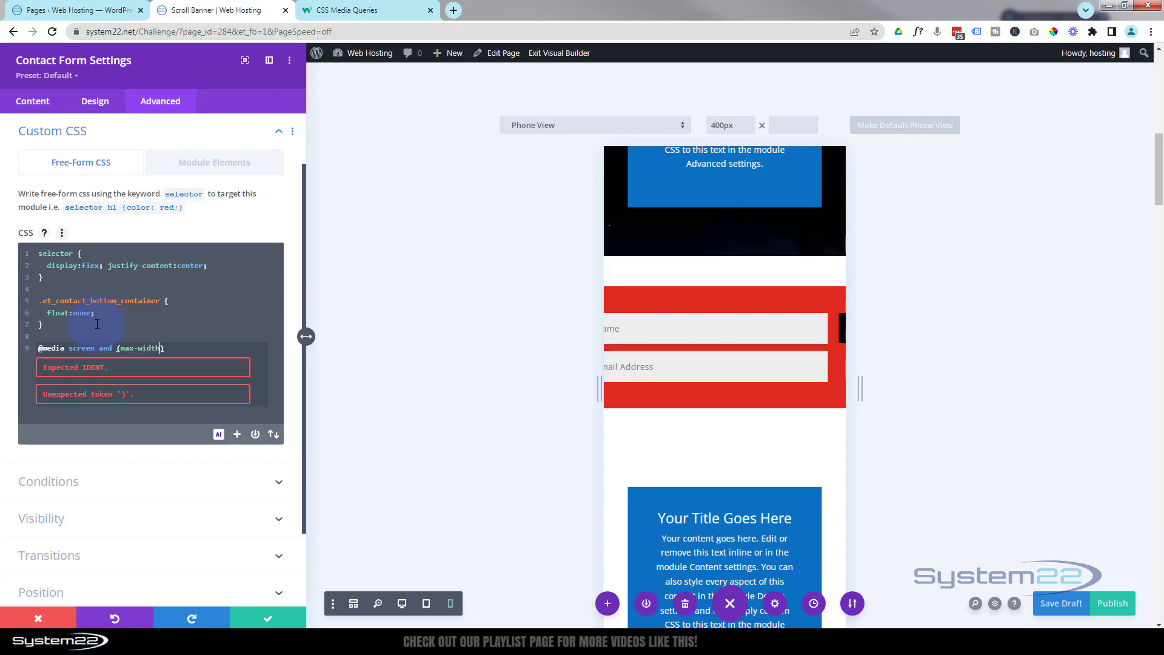
type(":480px")
- Copy the .et_contact_bottom_container float rule into the media query and change none to right
left_click(195, 349)
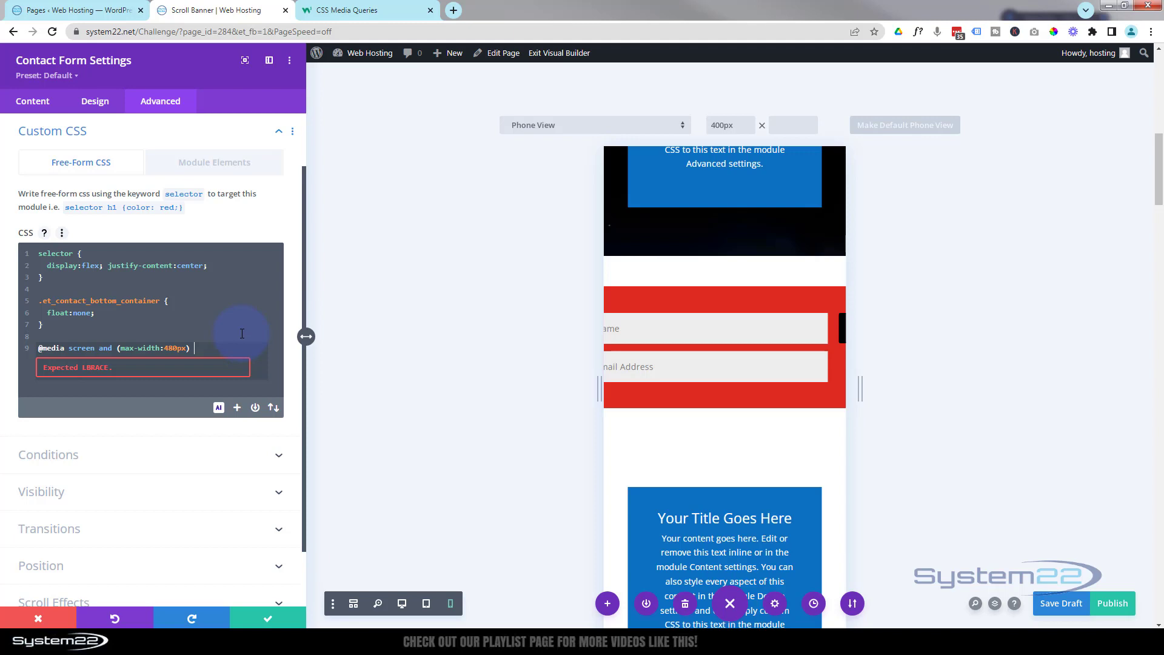
type("{")
key("Return")
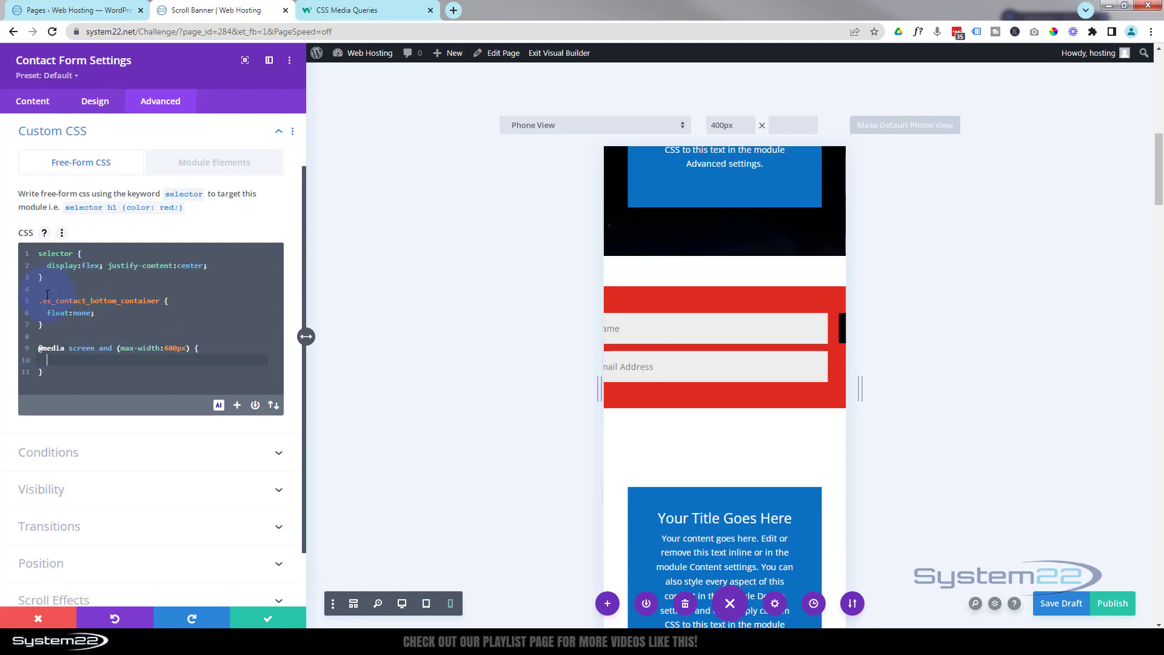
left_click_drag(41, 301, 64, 331)
key("ctrl+c")
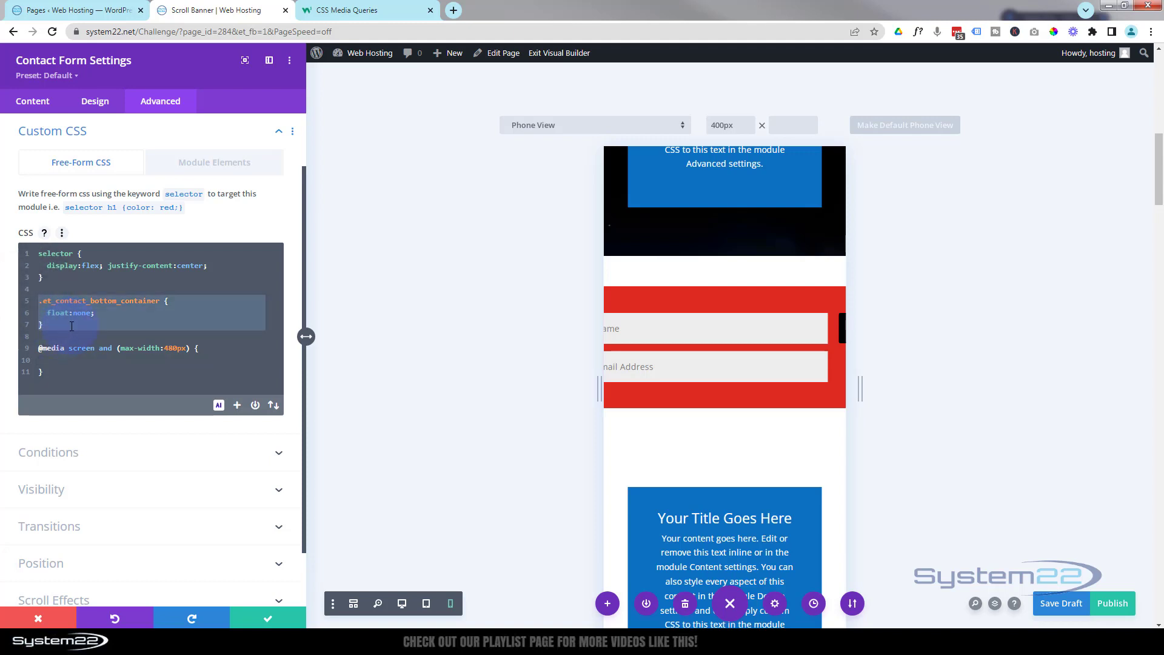
left_click(53, 359)
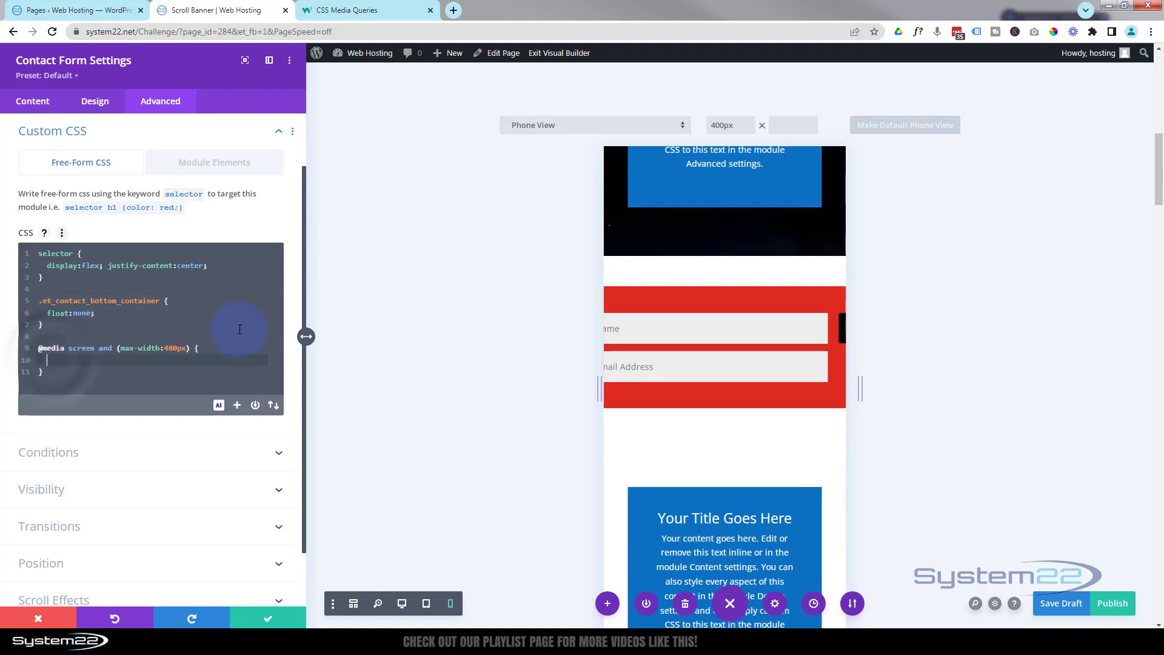
key("ctrl+v")
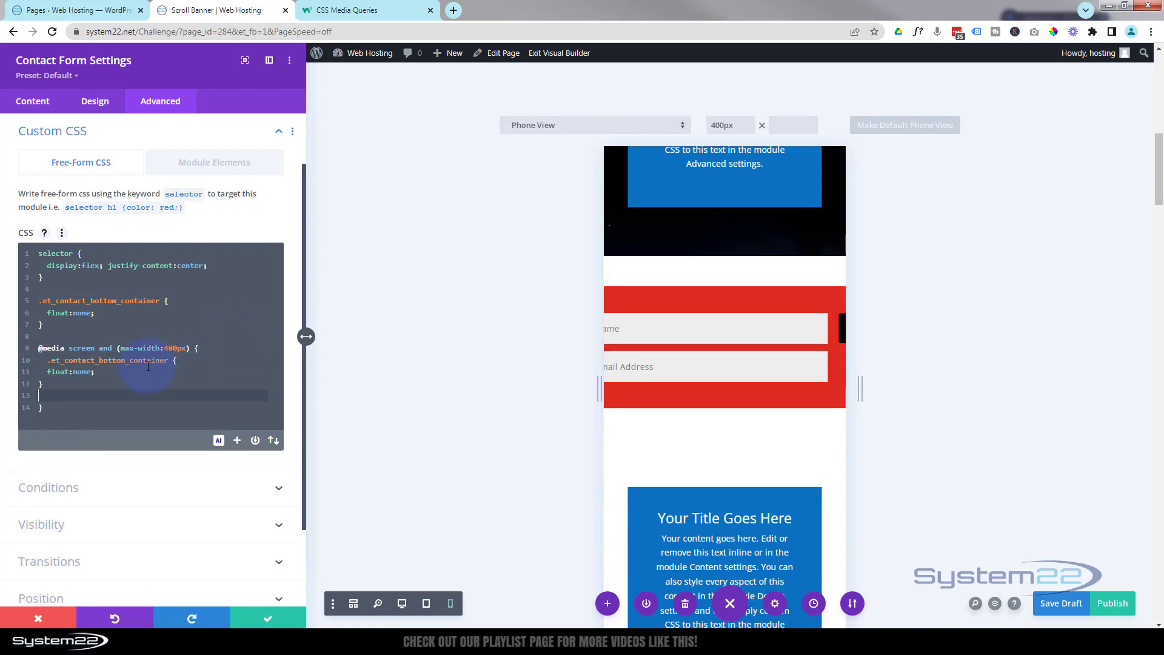
double_click(76, 372)
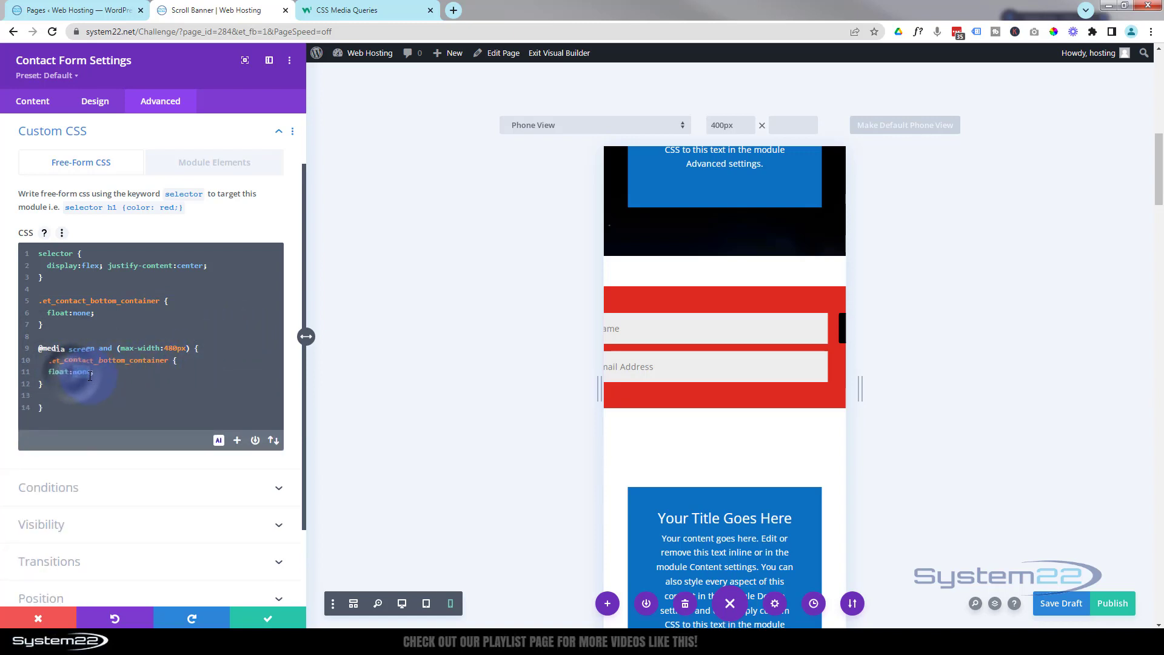
type("re")
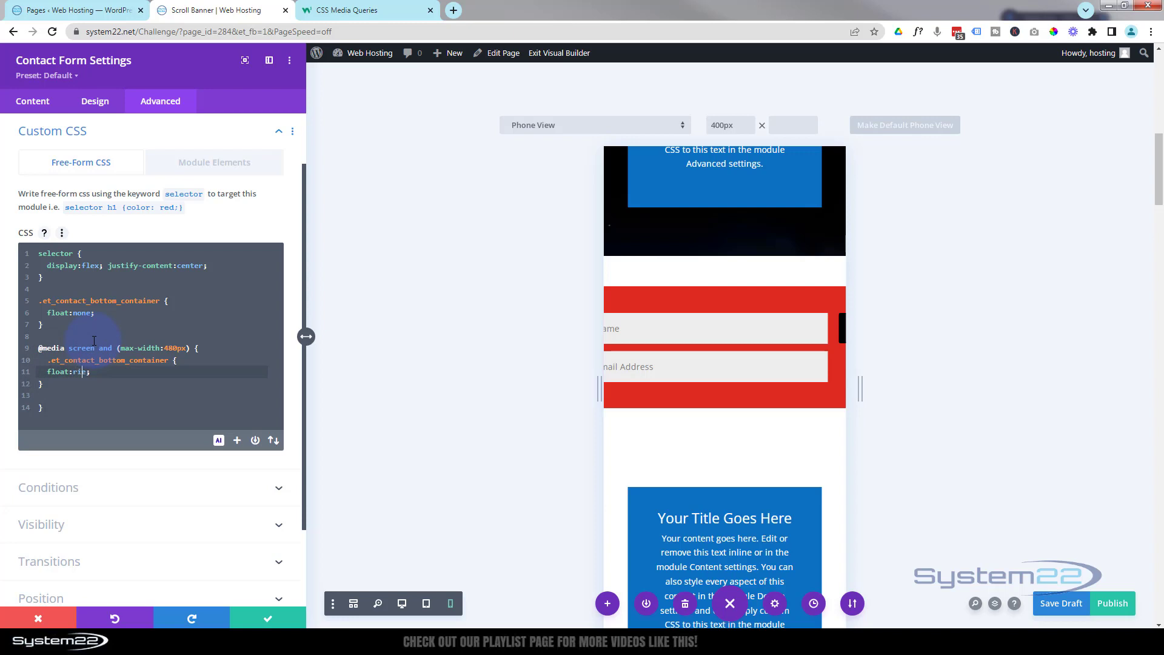
type("ght")
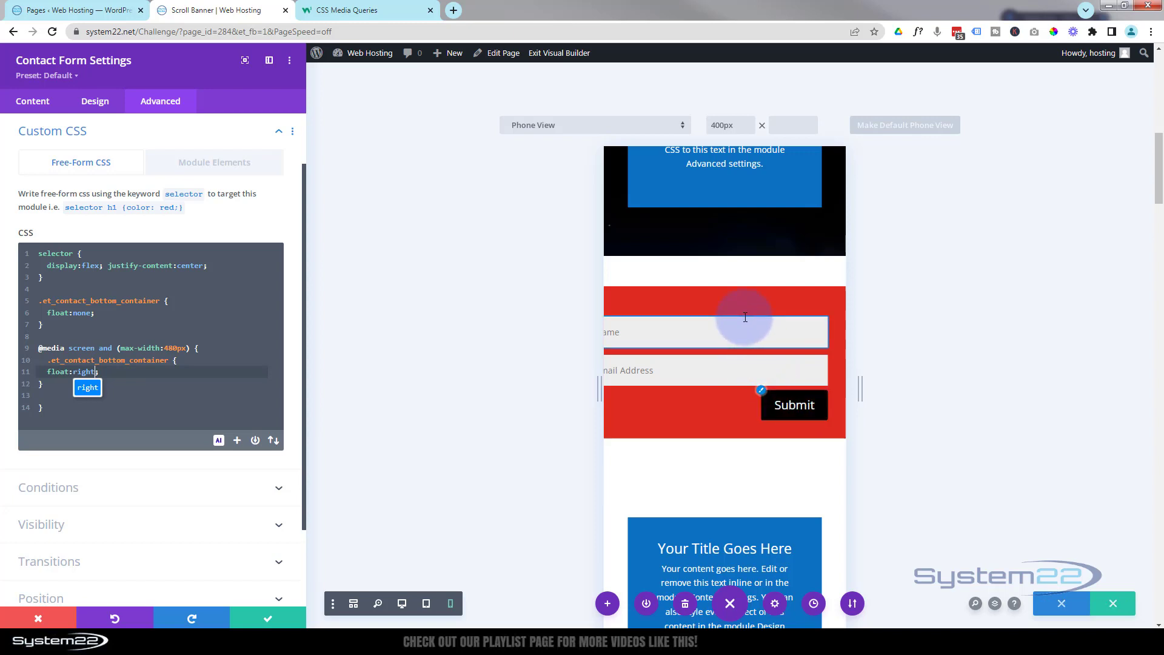
- Give the contact form a phone-only 0% left margin, then preview at tablet width
left_click(88, 103)
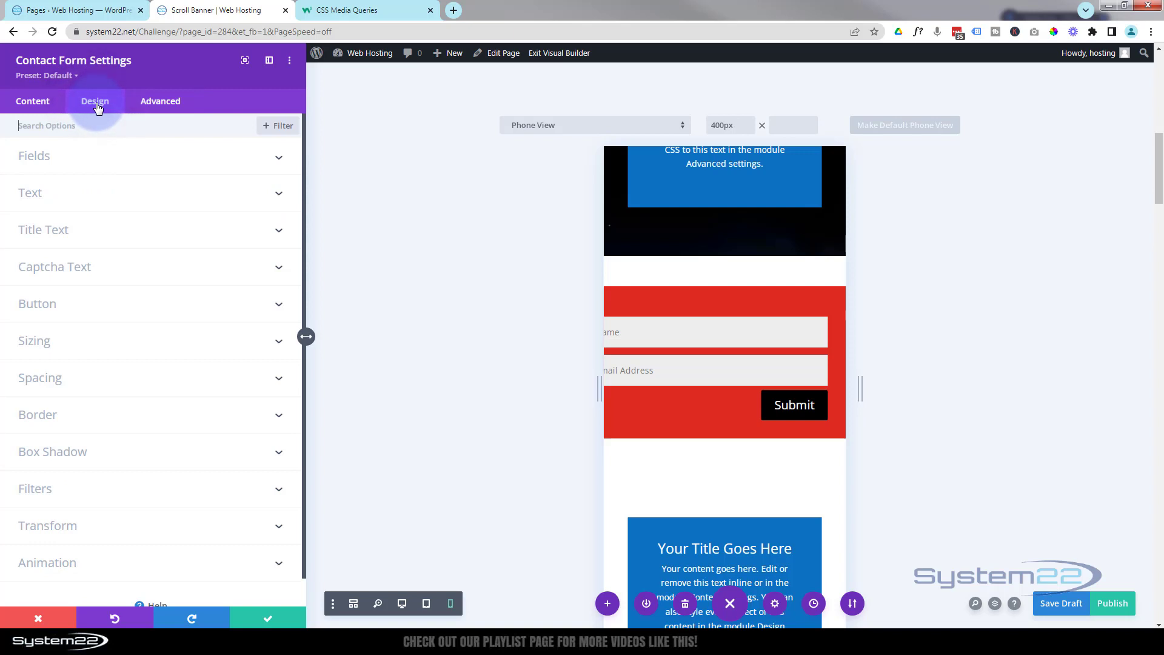
left_click(115, 375)
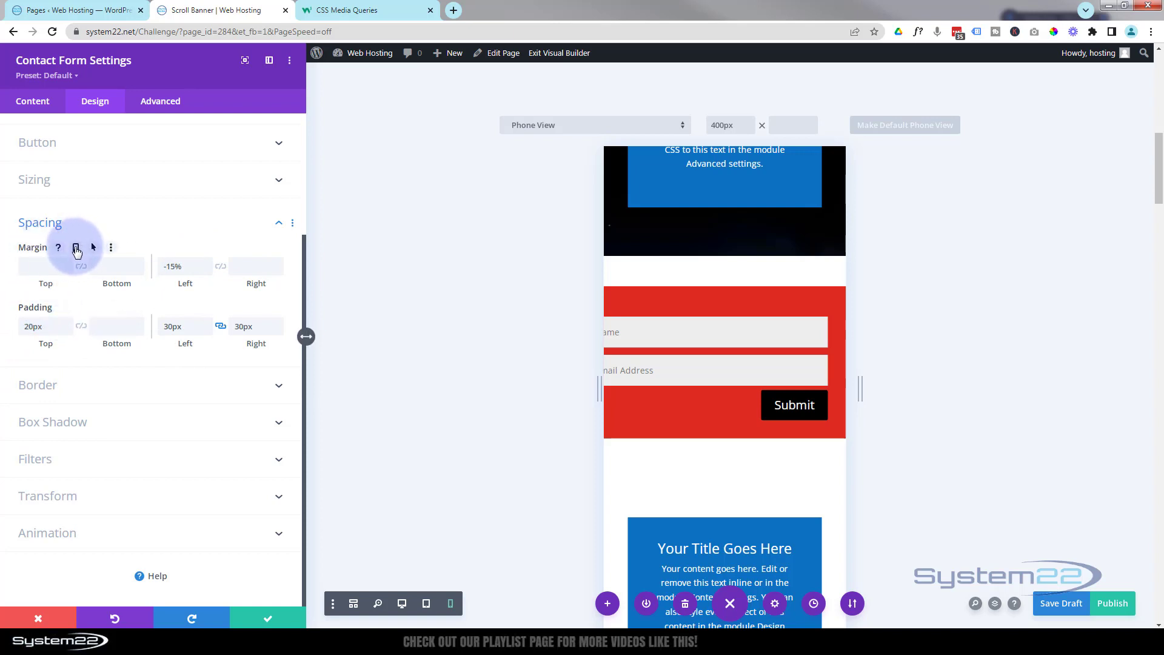
left_click(75, 249)
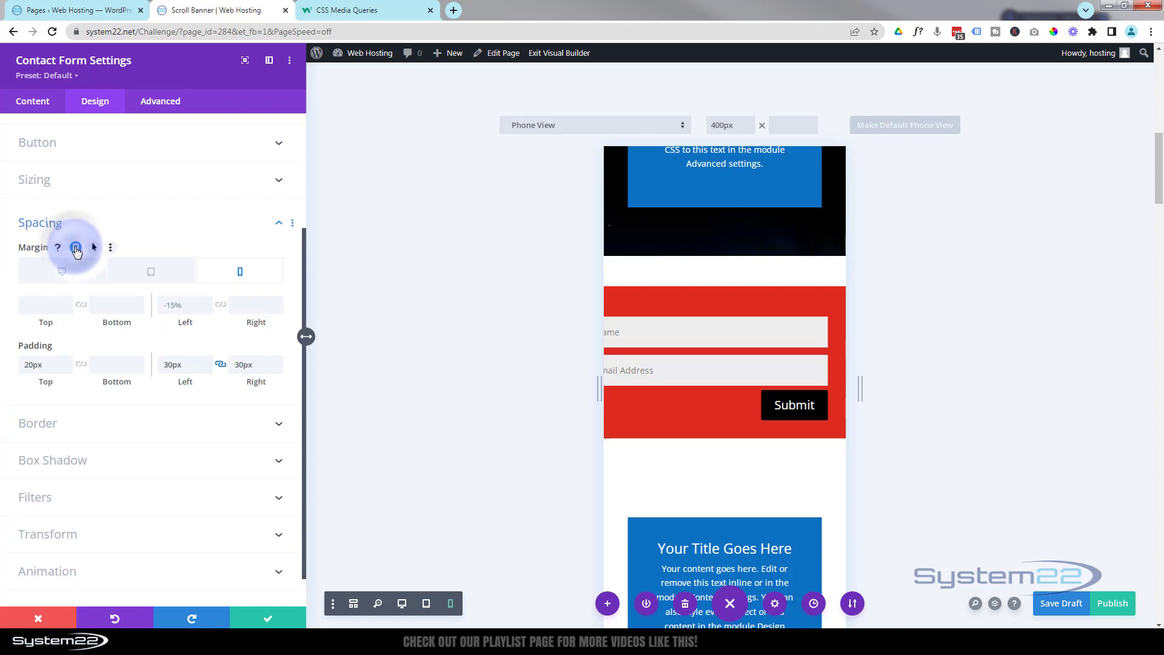
left_click(234, 268)
left_click(172, 302)
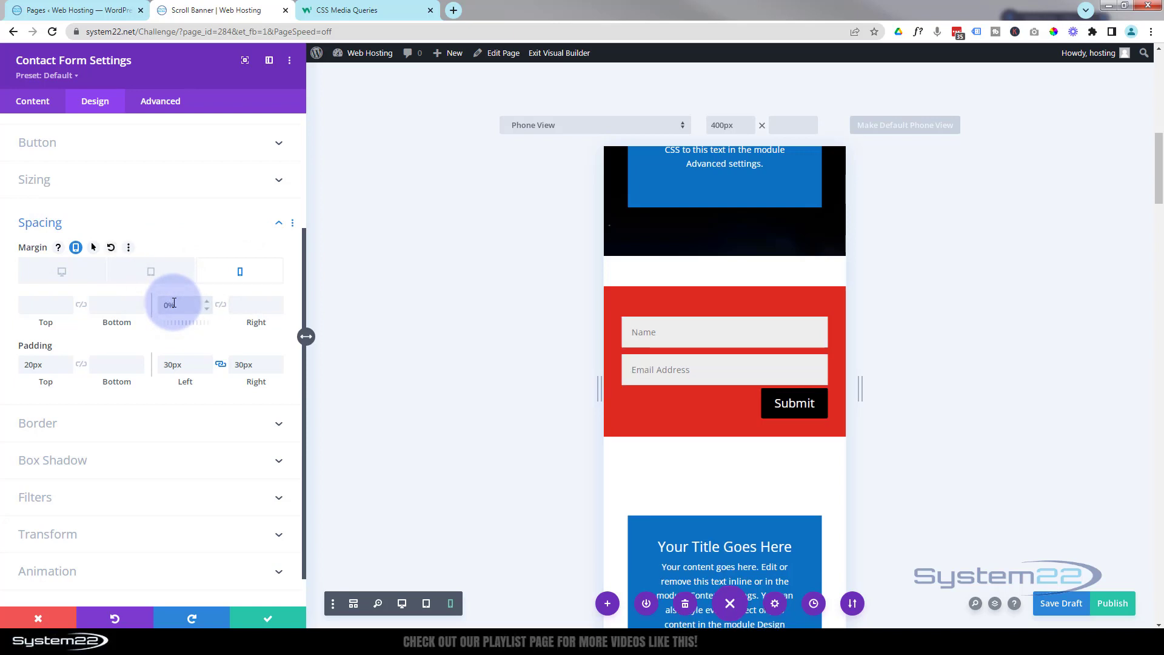
left_click(307, 418)
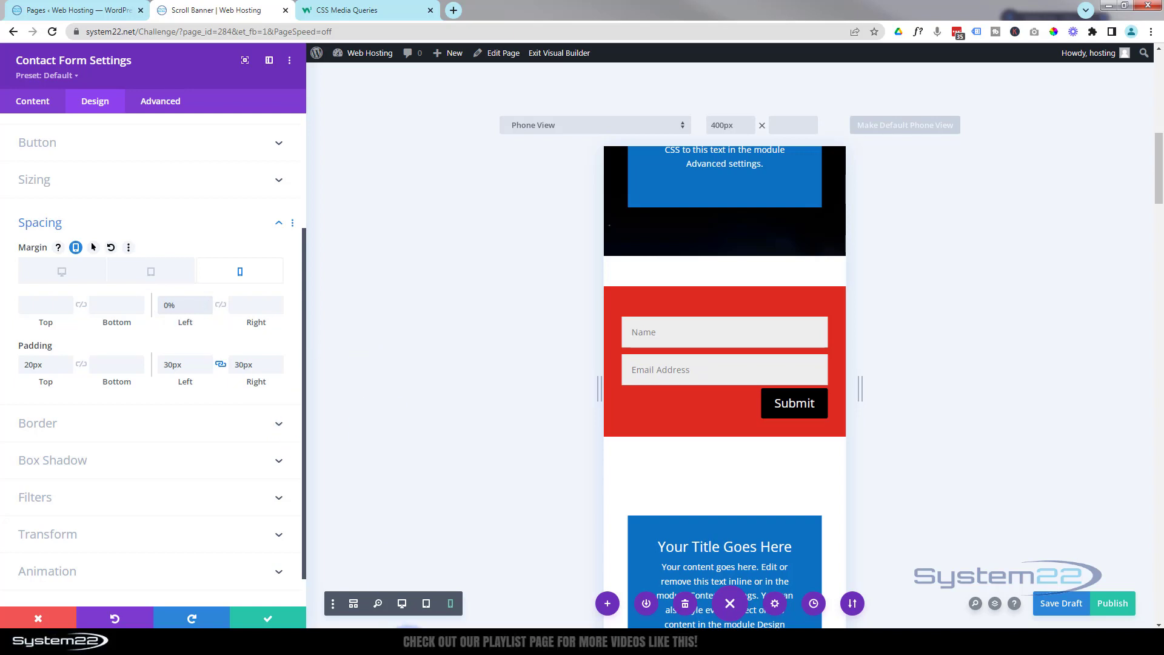
left_click(428, 604)
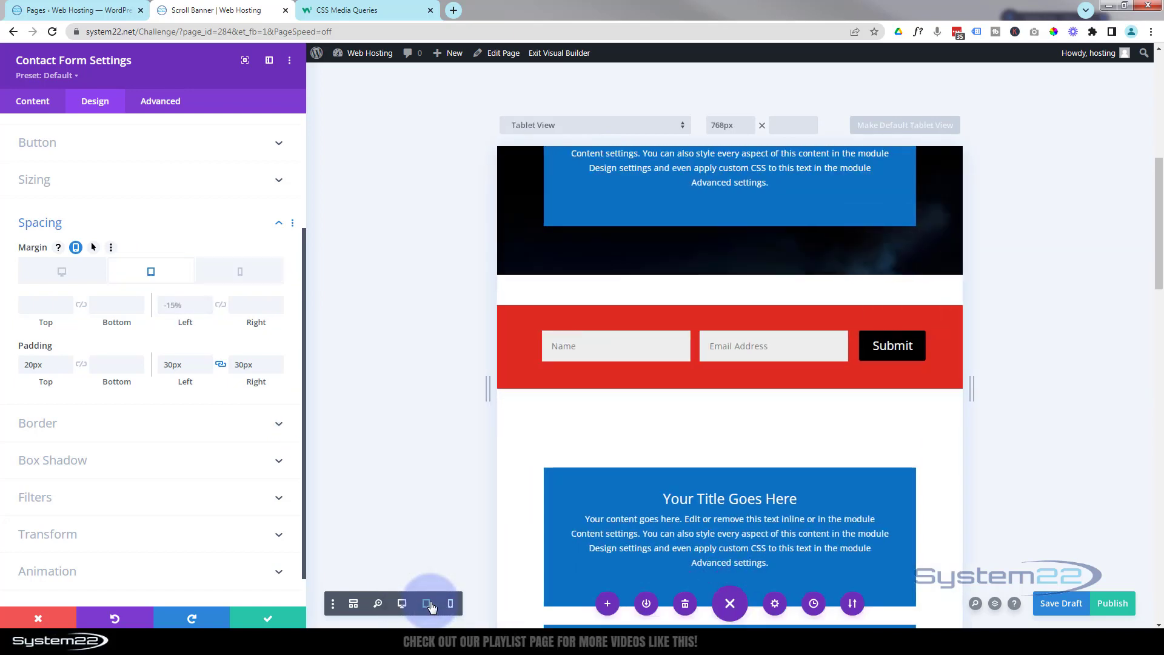
- Switch back to desktop view, close the module settings, save as draft and exit the Visual Builder
left_click(402, 604)
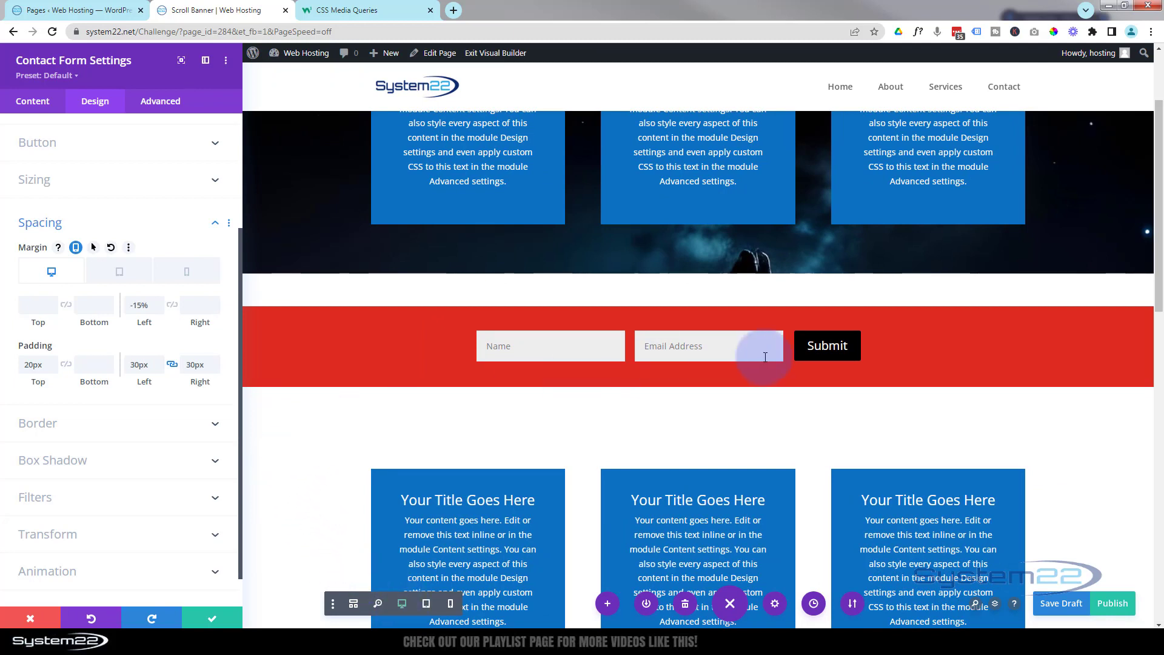
left_click(209, 625)
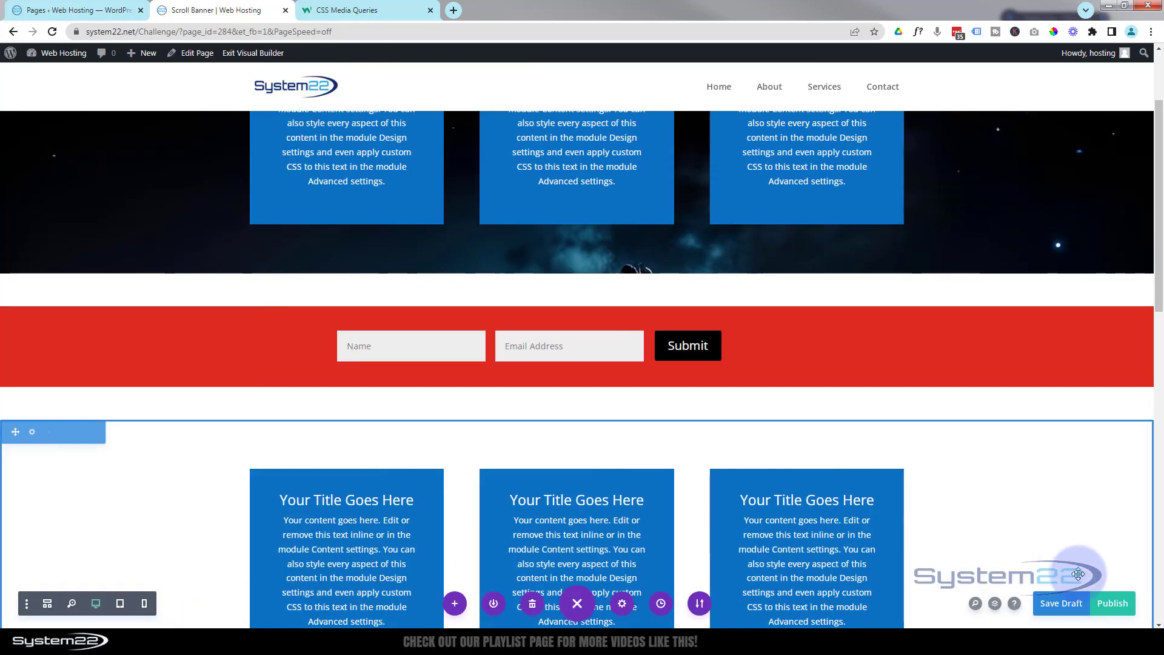
left_click(1067, 603)
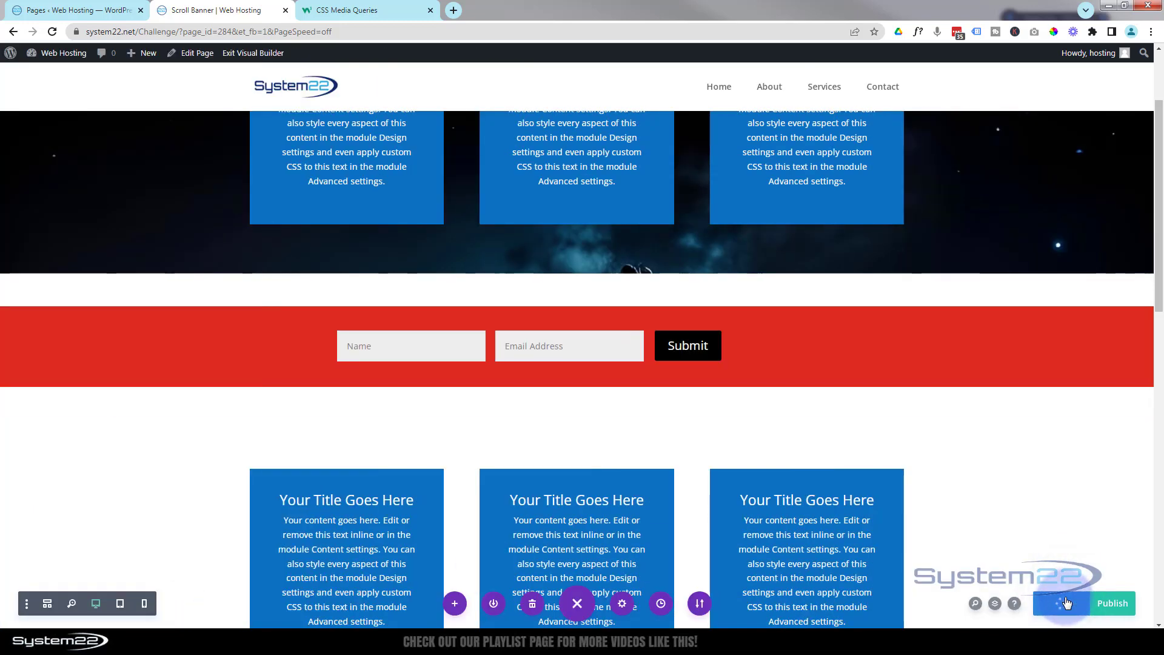
left_click(259, 53)
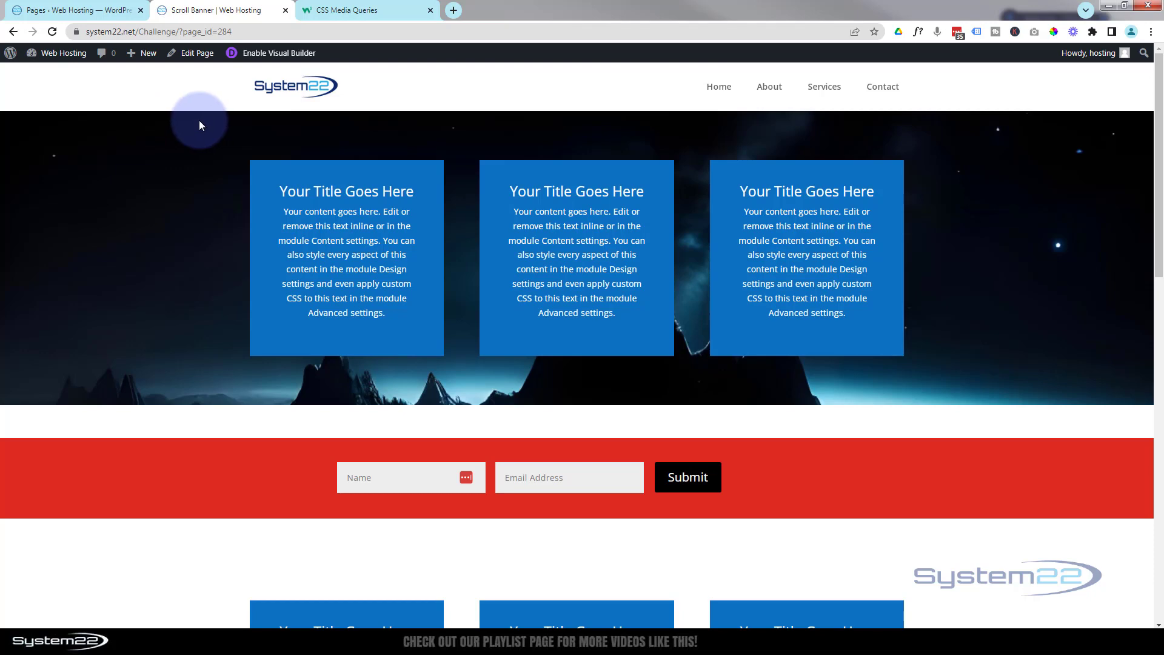
- Open DevTools with device emulation to check the stacked form on an iPhone 12 Pro
key("F12")
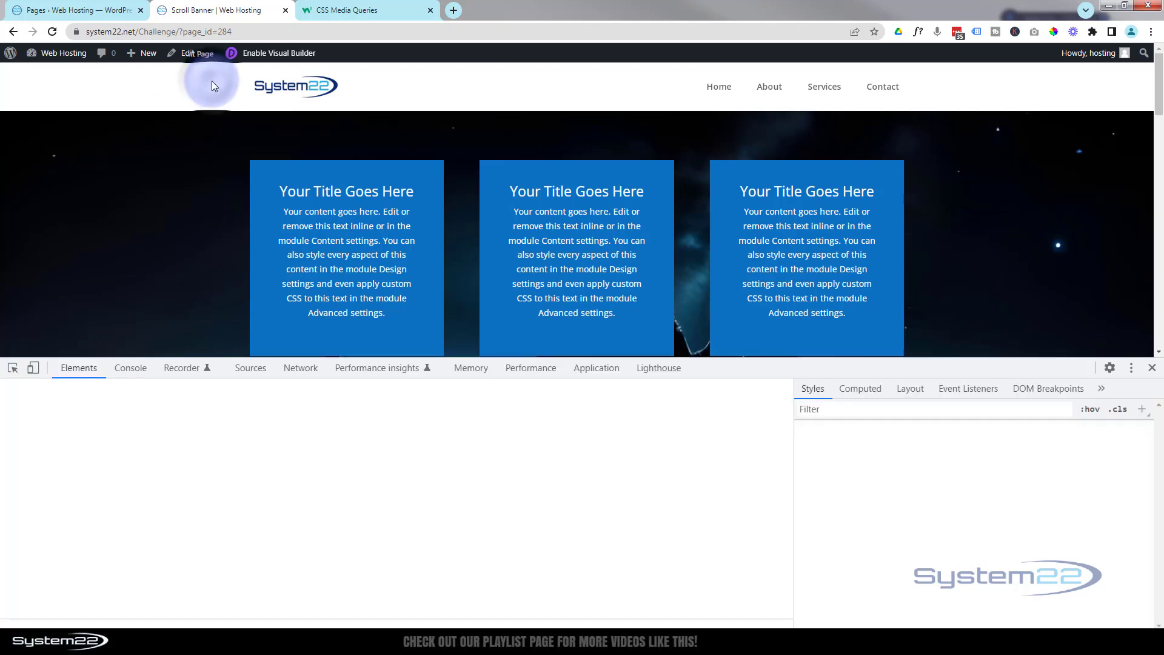
scroll(721, 295, "down", 3)
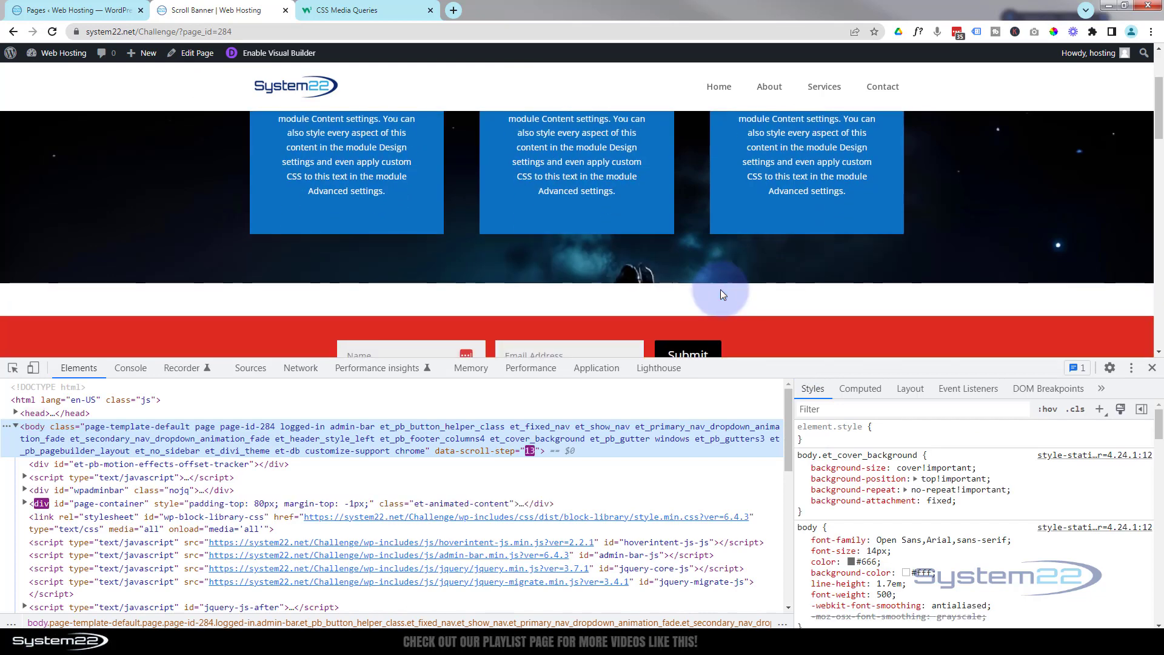
left_click_drag(720, 361, 720, 557)
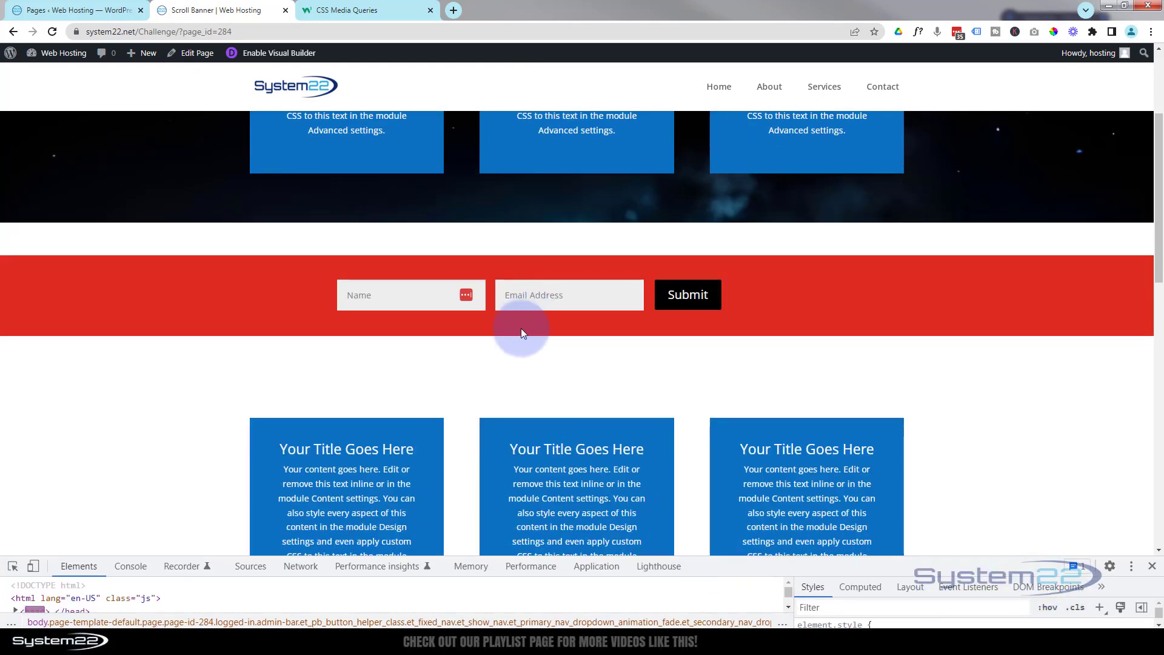
left_click(30, 566)
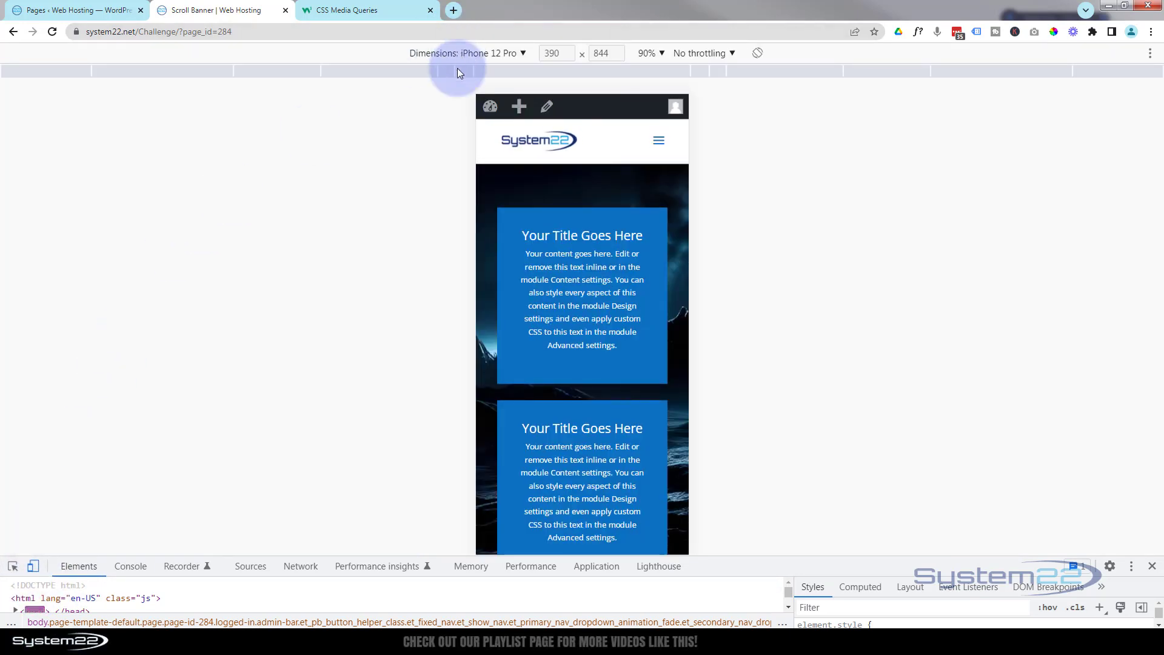
scroll(603, 245, "down", 2)
scroll(603, 245, "down", 7)
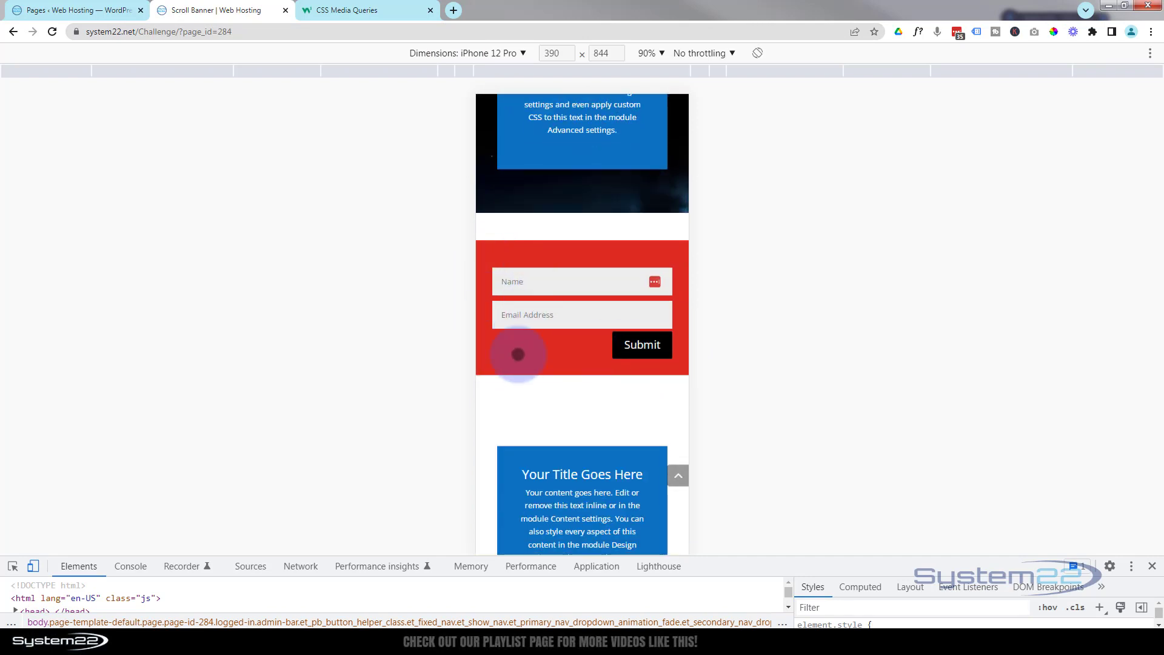
- Switch the emulated device to iPad Air at 100% zoom
left_click(482, 52)
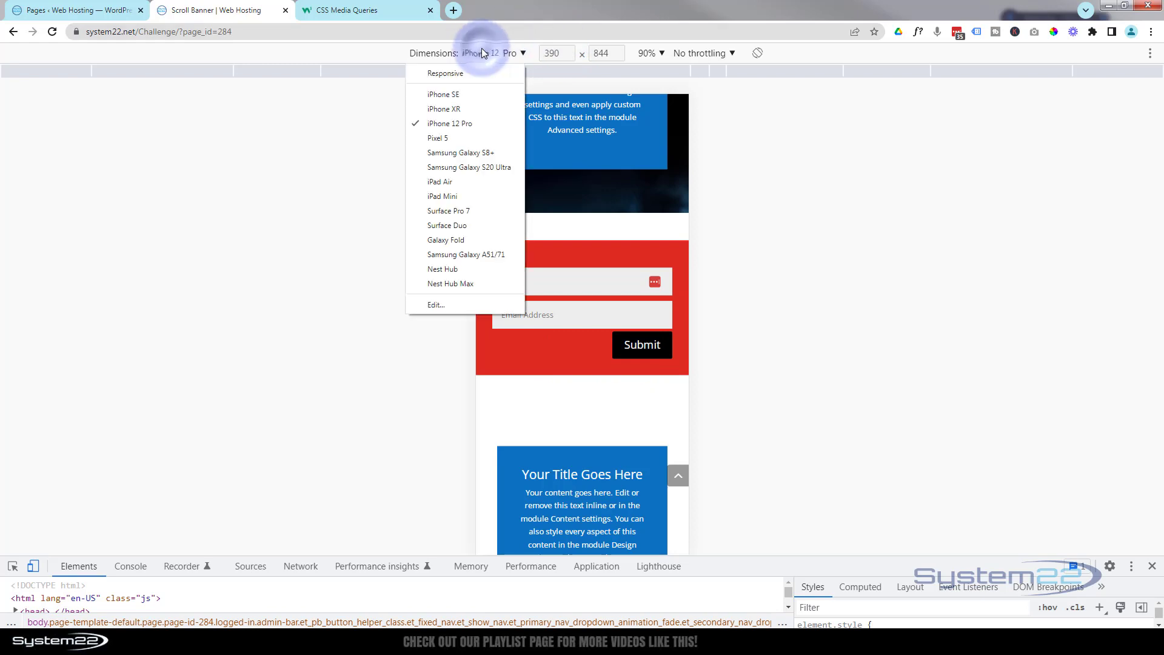
left_click(451, 182)
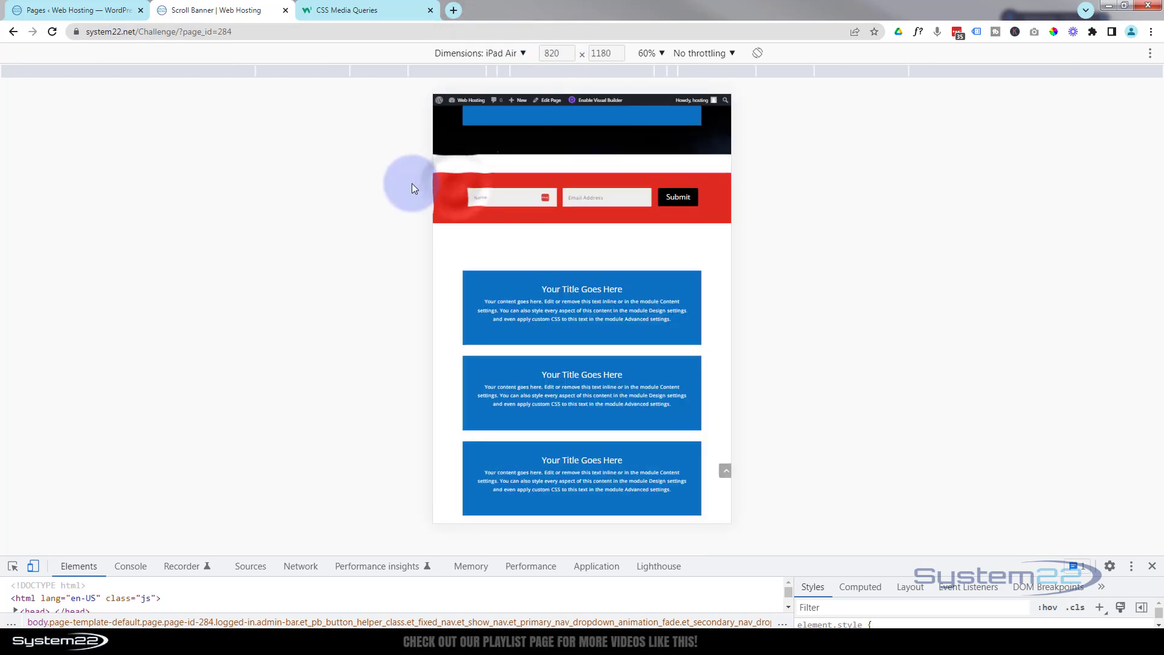
left_click(650, 51)
left_click(674, 103)
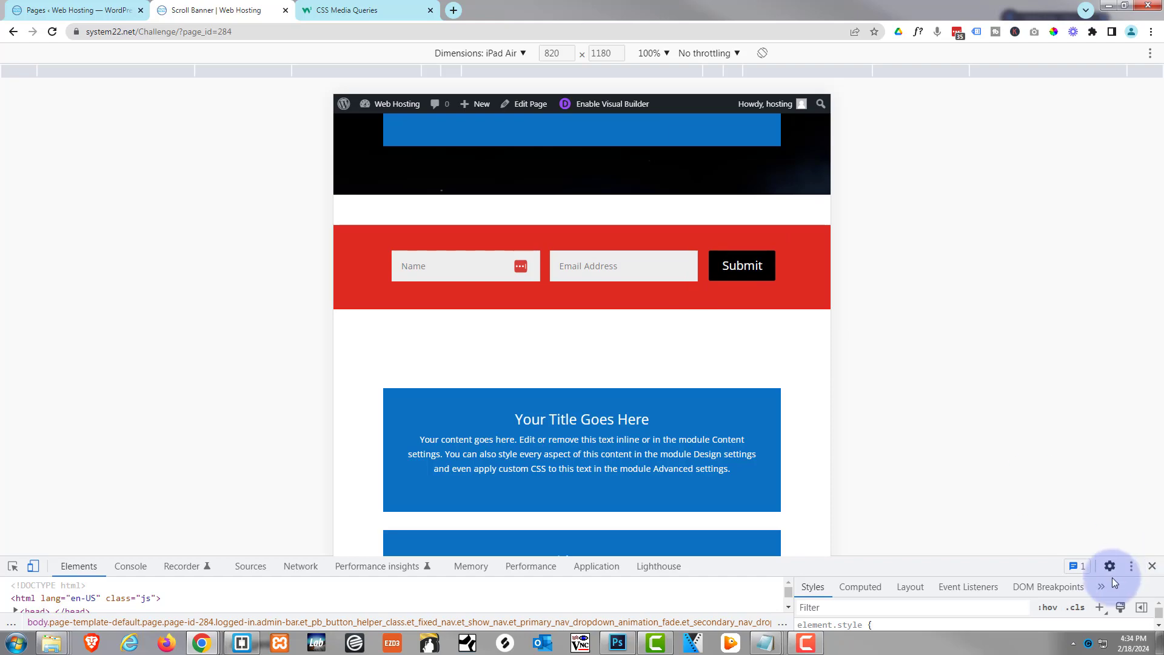
- Close DevTools and scroll up to the red contact form at full desktop width
left_click(1152, 567)
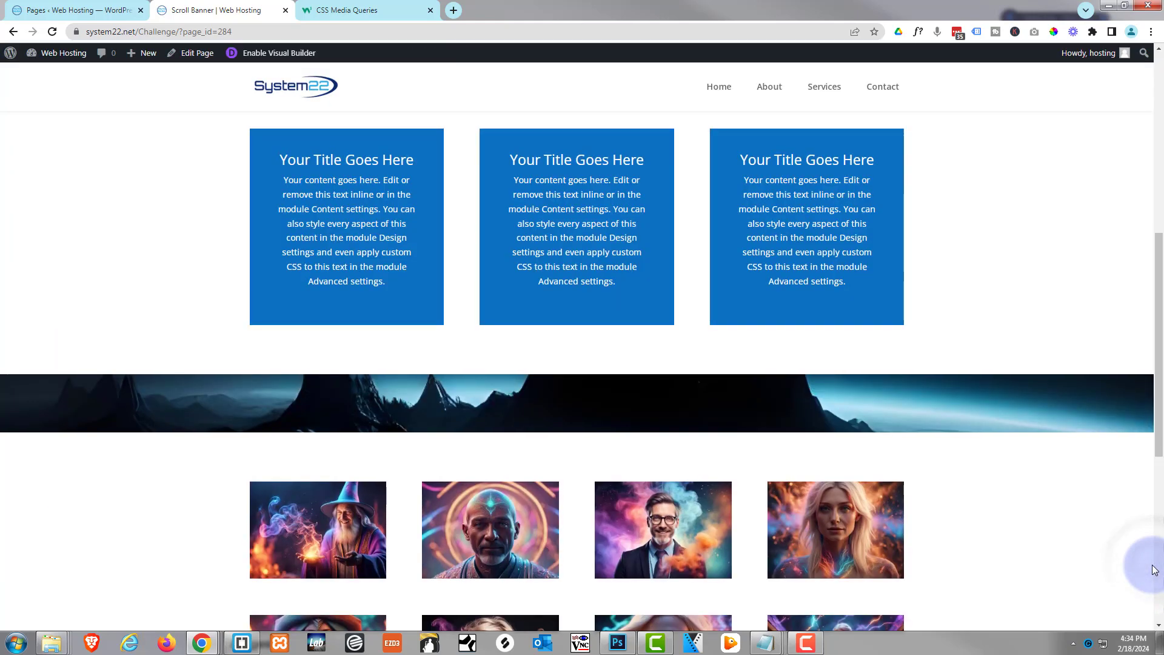
scroll(922, 311, "up", 2)
scroll(922, 312, "up", 5)
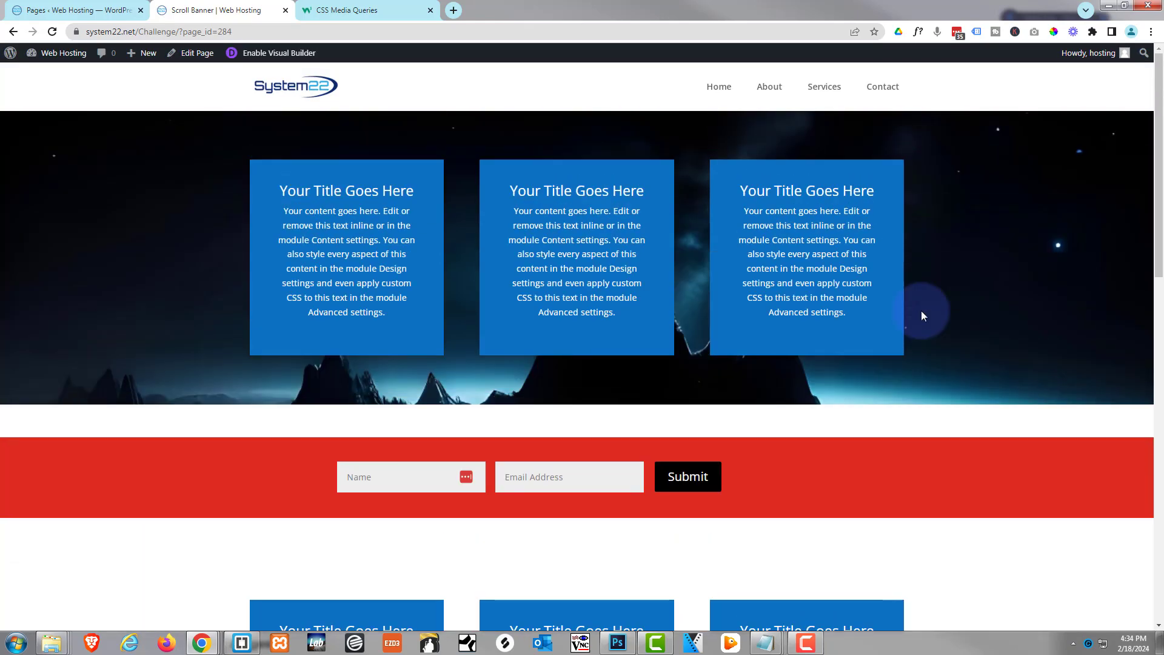